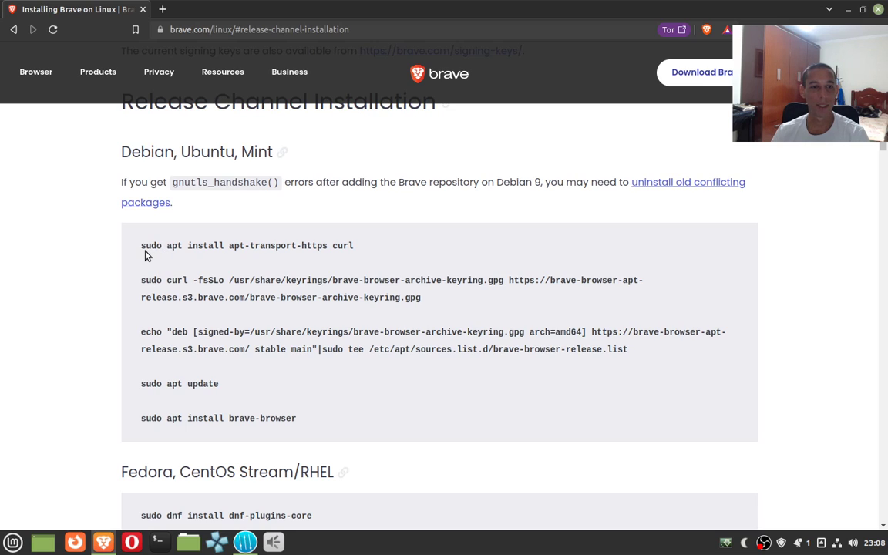
# Review the Release Channel installation commands for Debian, Ubuntu and Mint, highlighting each command line in the code block
pyautogui.scroll(2, 211, 203)
pyautogui.scroll(-2, 211, 204)
pyautogui.moveTo(193, 245); pyautogui.dragTo(286, 246)
pyautogui.tripleClick(284, 280)
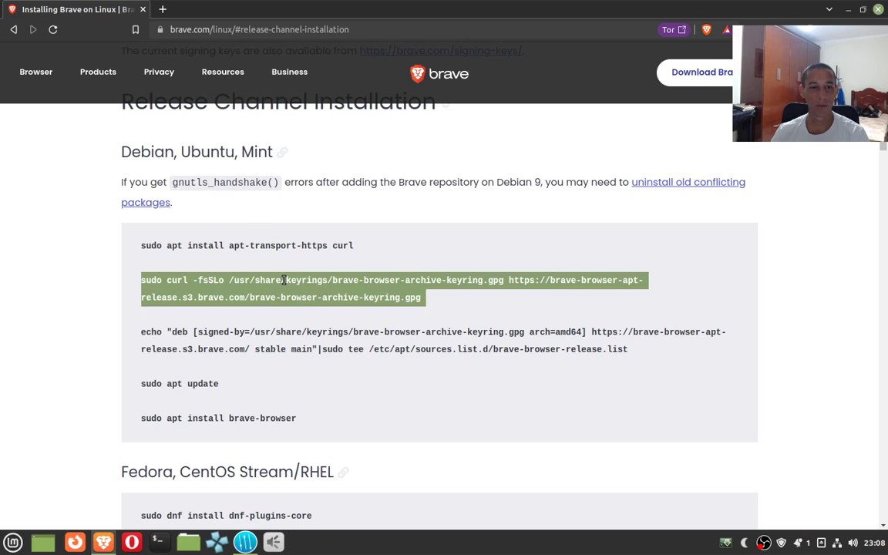
pyautogui.tripleClick(251, 333)
pyautogui.tripleClick(194, 383)
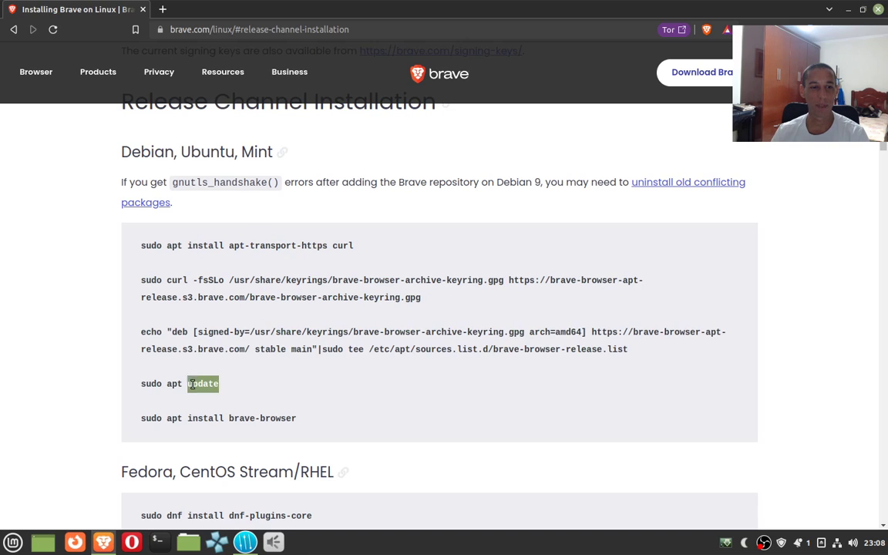
pyautogui.tripleClick(202, 418)
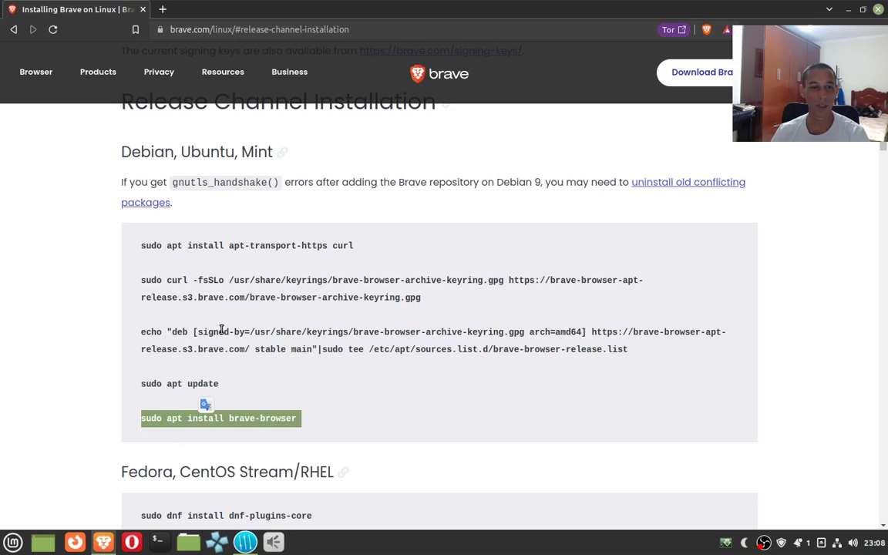
pyautogui.click(276, 317)
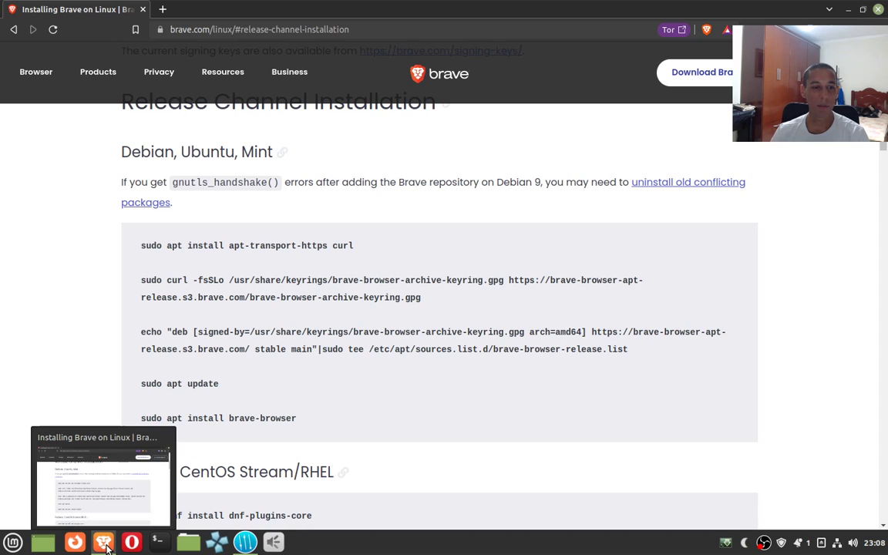
# Minimize the browser, open the Software Manager, and search it for "brave"
pyautogui.click(105, 544)
pyautogui.click(13, 543)
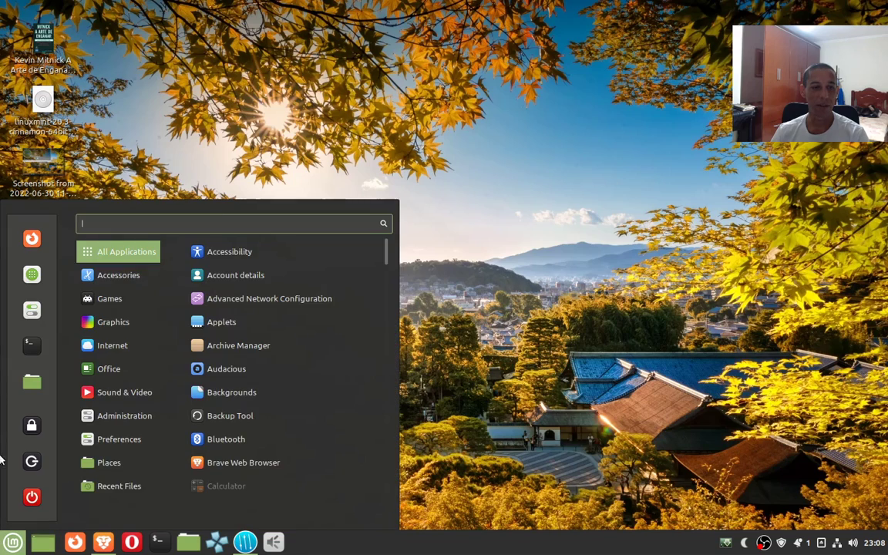
pyautogui.click(25, 278)
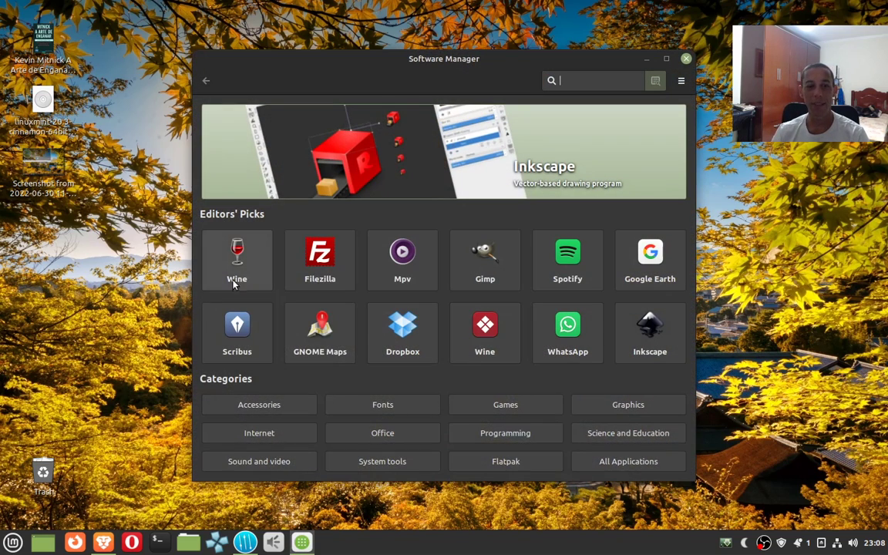
pyautogui.moveTo(101, 552)
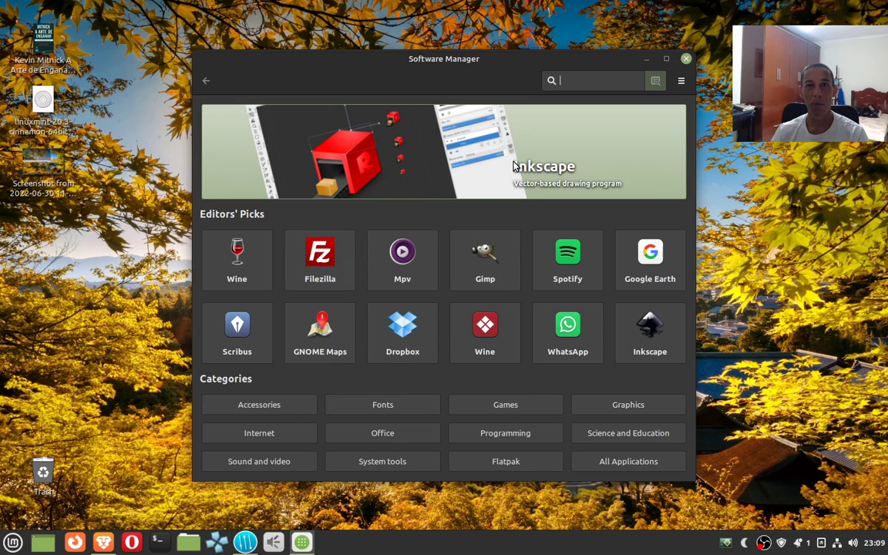
pyautogui.write('brave')
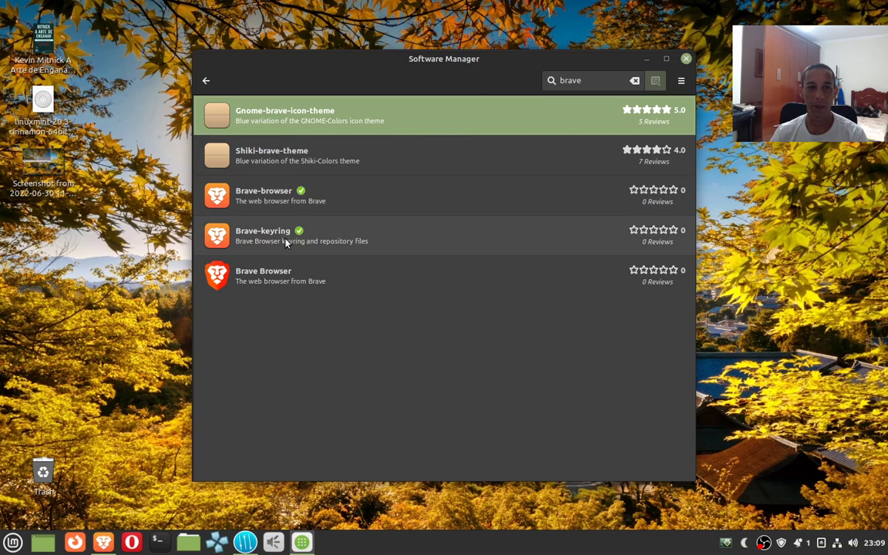
# Examine the package details of the Flatpak Brave Browser entry, then return to the results and close the Software Manager
pyautogui.click(279, 281)
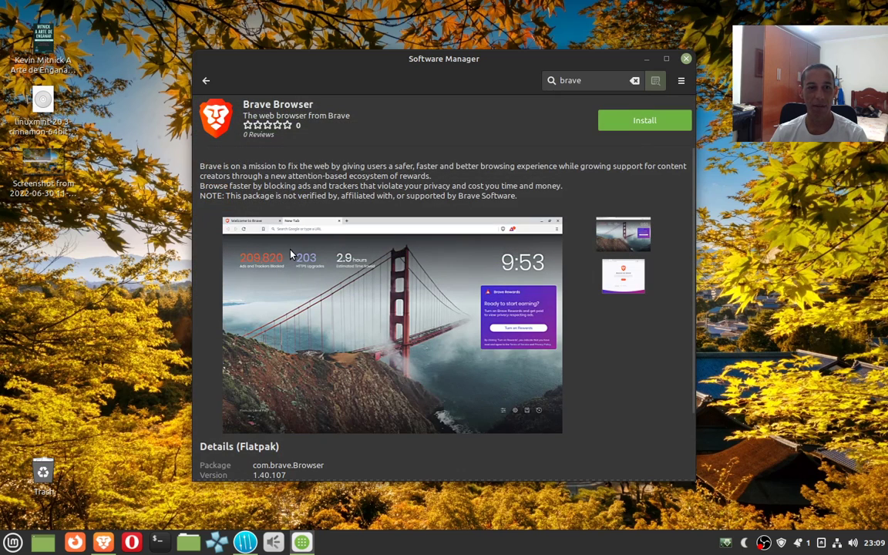
pyautogui.scroll(-3, 289, 277)
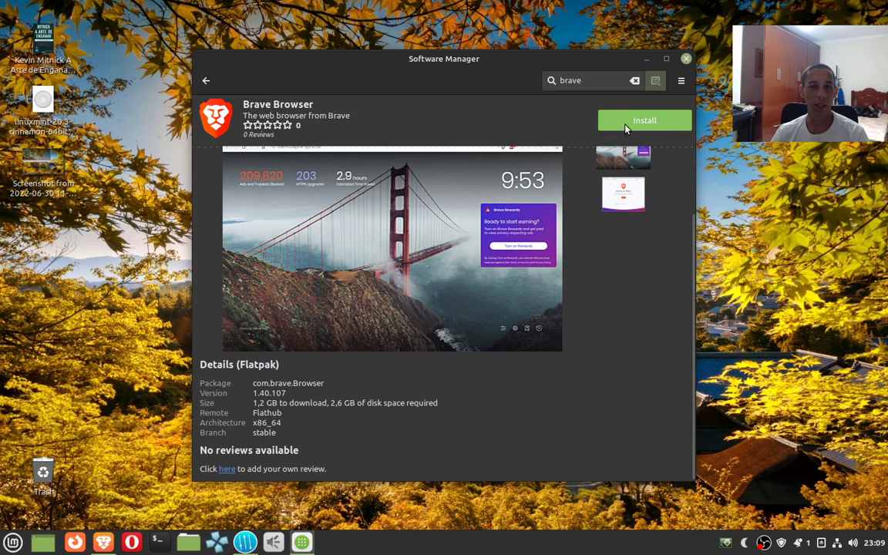
pyautogui.click(206, 81)
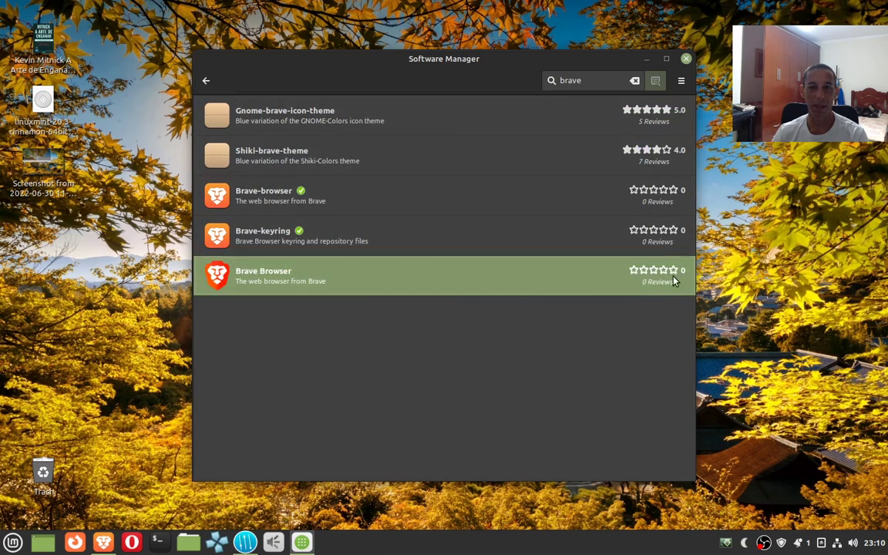
pyautogui.click(687, 60)
# Switch back to the Brave browser, search for "snap store" in a new tab, and open the Snapcraft store, accepting all trackers
pyautogui.click(94, 546)
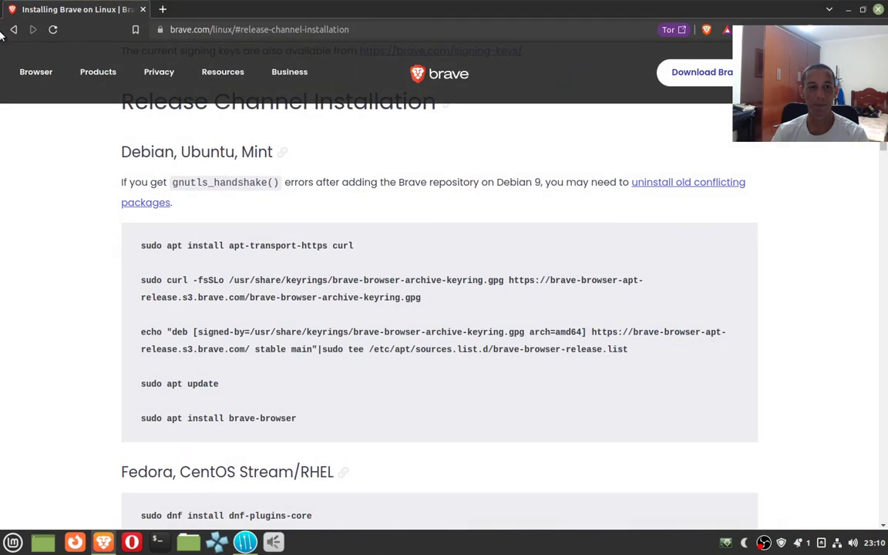
pyautogui.click(164, 12)
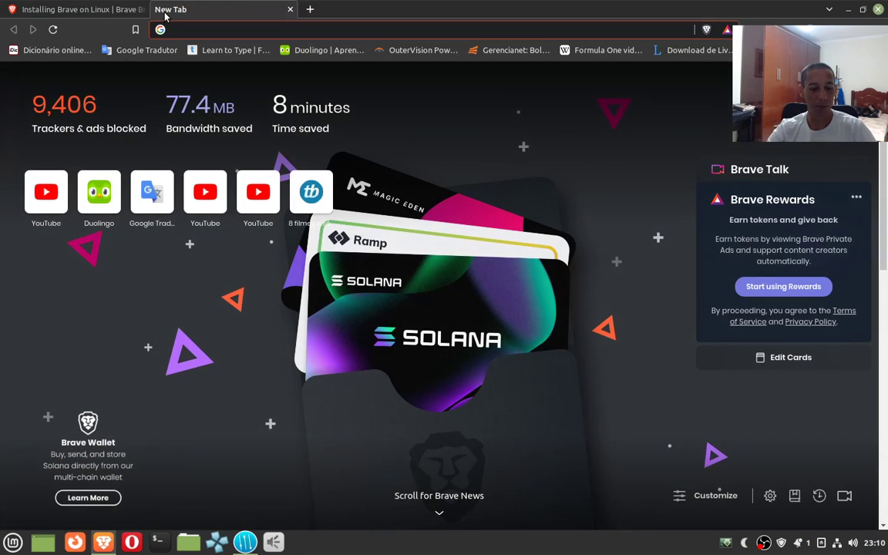
pyautogui.write('snap store')
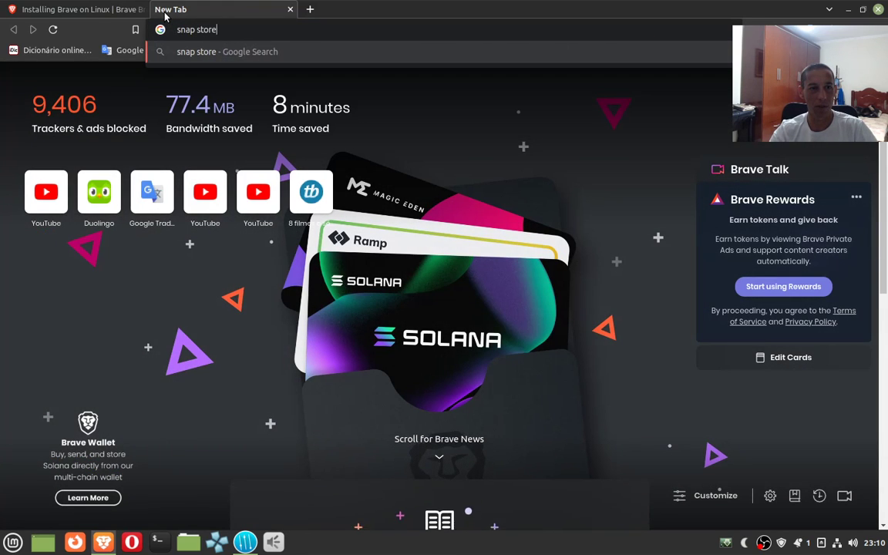
pyautogui.press('Return')
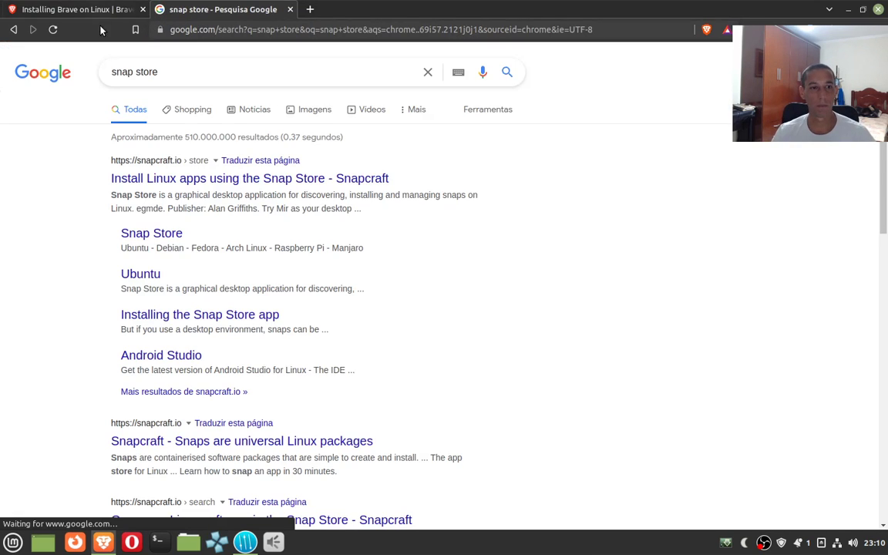
pyautogui.click(198, 185)
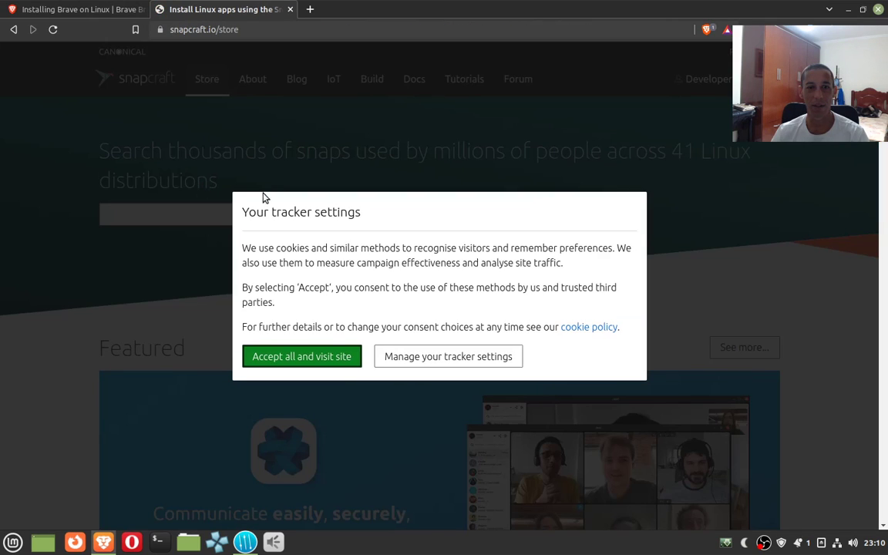
pyautogui.click(326, 357)
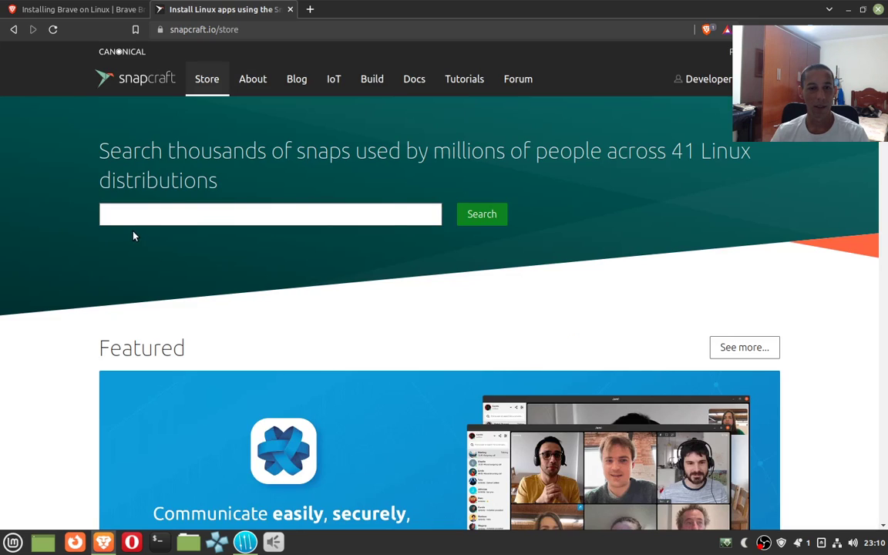
# Search the Snap Store for "brave" and open the brave snap's page
pyautogui.click(185, 209)
pyautogui.write('brave')
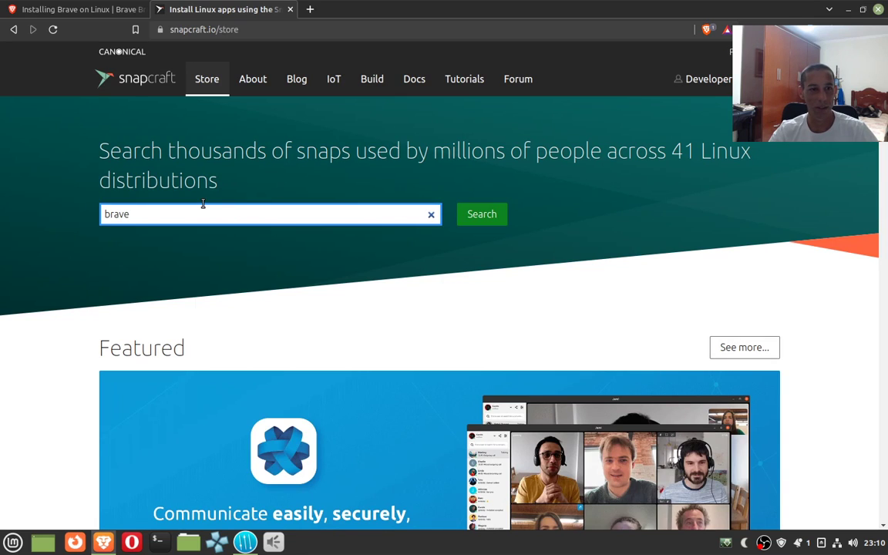
pyautogui.press('Return')
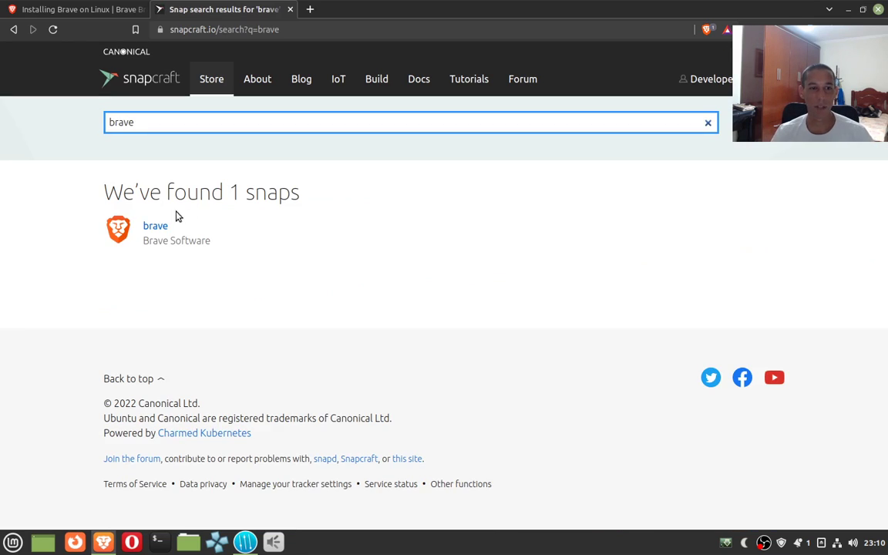
pyautogui.click(162, 226)
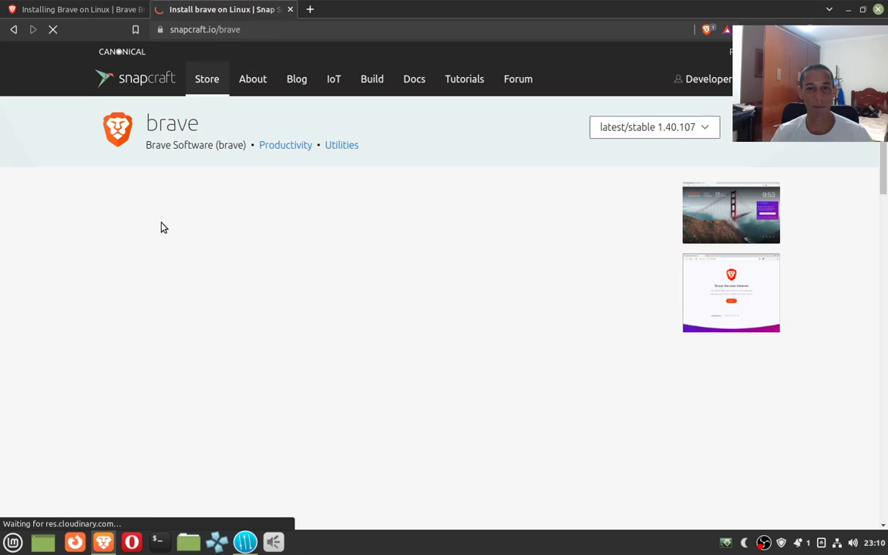
# Examine the brave snap's details, its supported Linux distributions and the list of available release channels
pyautogui.scroll(-5, 73, 313)
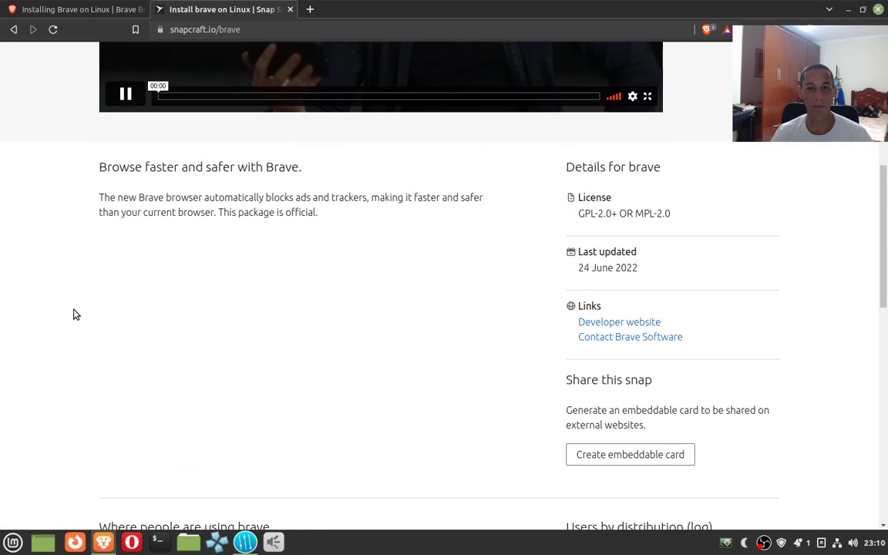
pyautogui.scroll(-10, 152, 266)
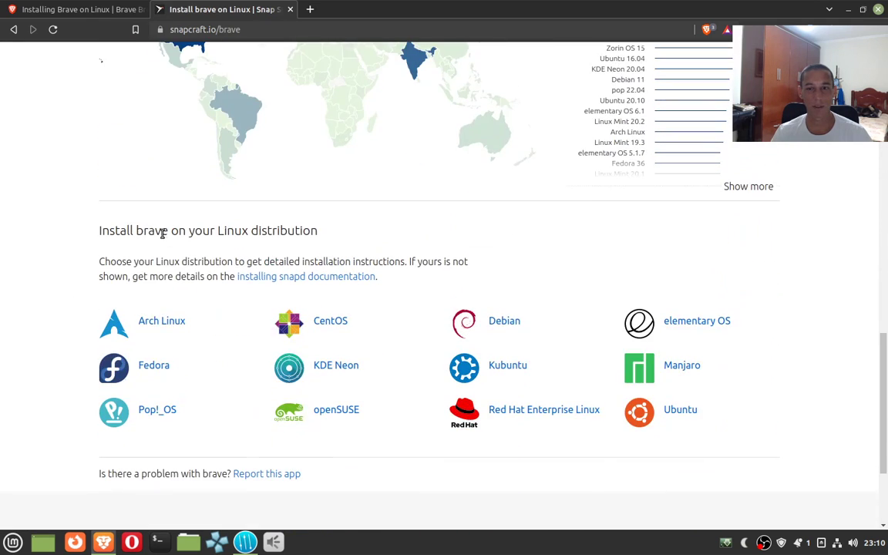
pyautogui.scroll(-3, 162, 234)
pyautogui.scroll(3, 597, 364)
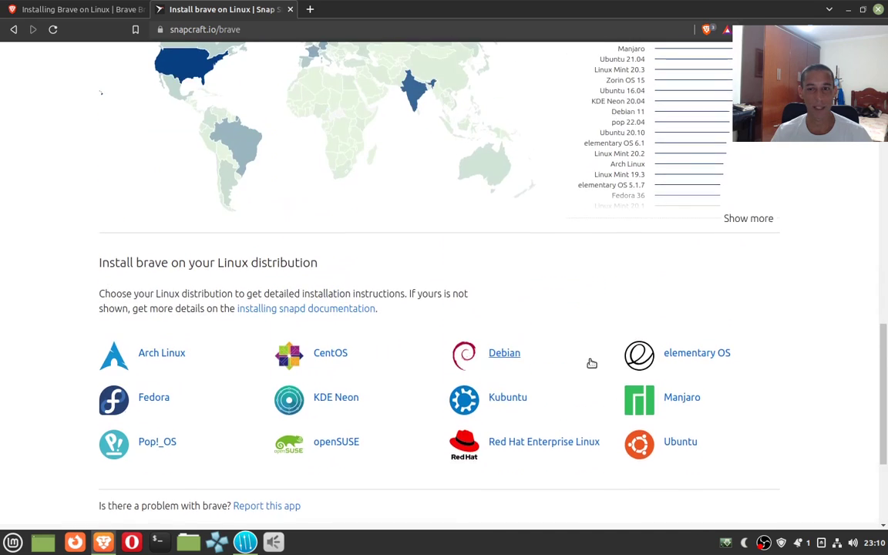
pyautogui.scroll(10, 596, 364)
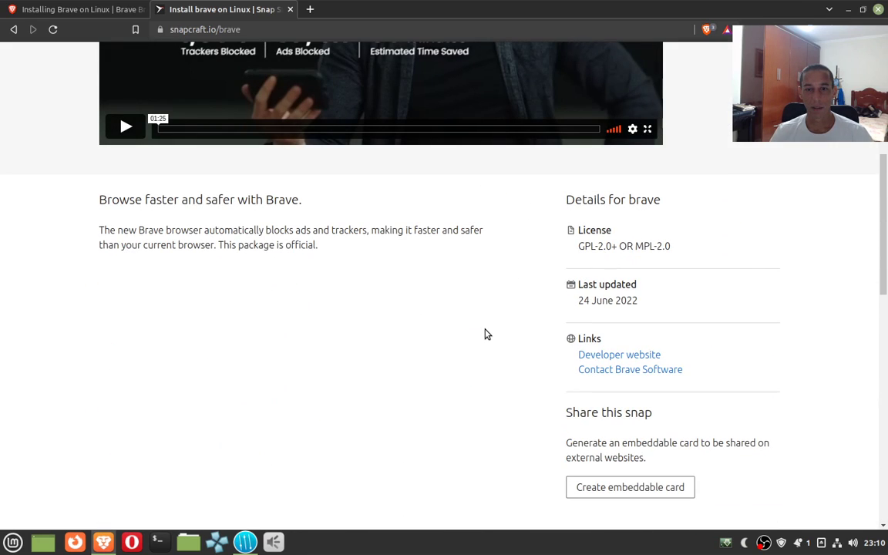
pyautogui.scroll(5, 49, 340)
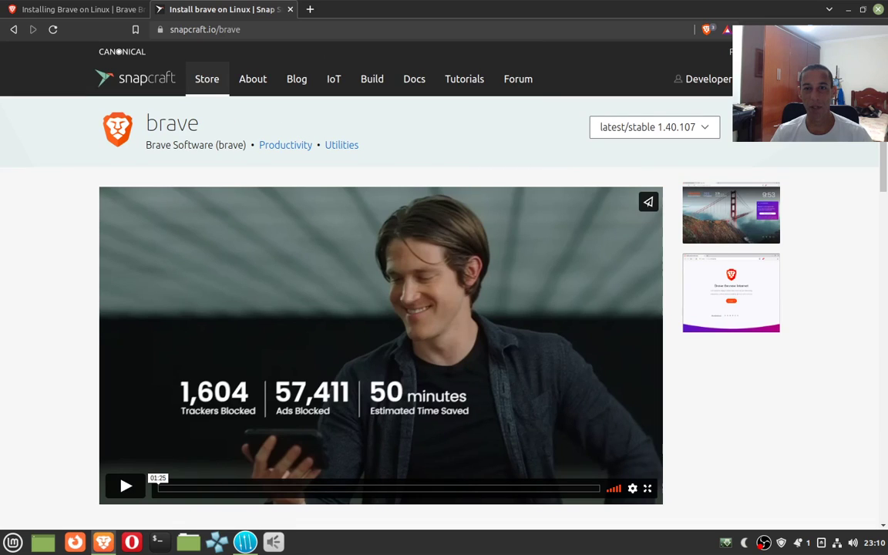
pyautogui.click(705, 130)
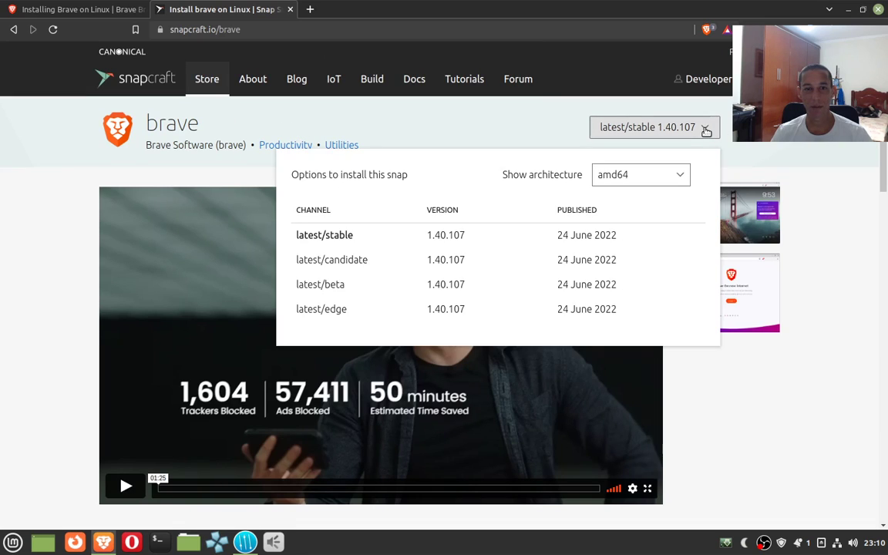
pyautogui.click(705, 130)
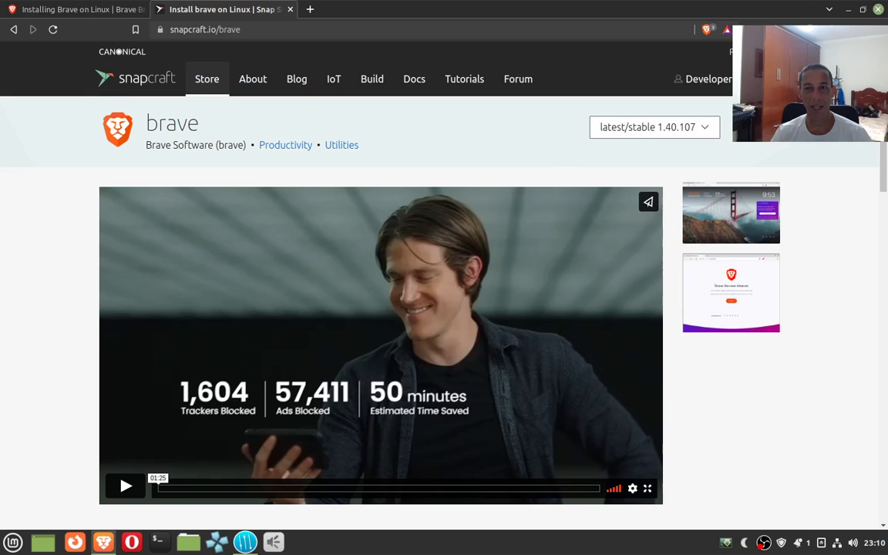
# Show the latest/stable install options, highlight the command "sudo snap install brave", and close the Snapcraft tab
pyautogui.click(752, 127)
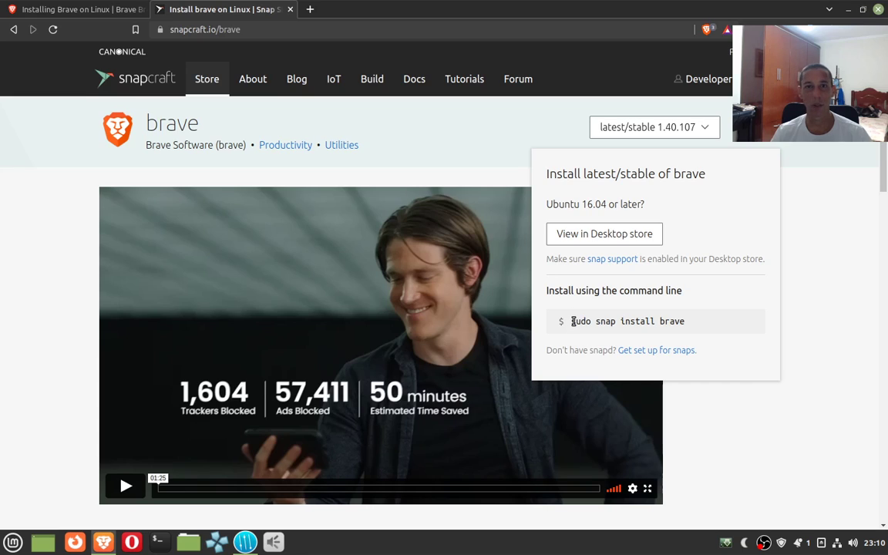
pyautogui.moveTo(573, 319); pyautogui.dragTo(682, 321)
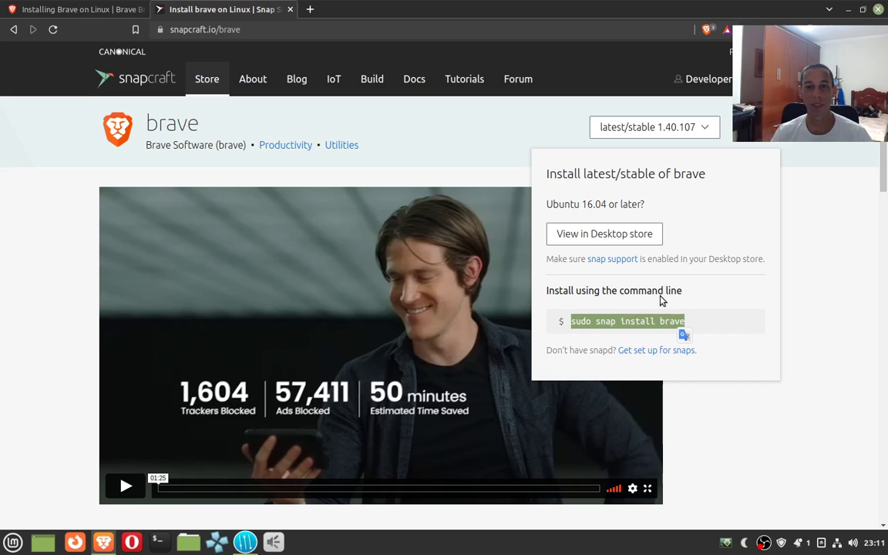
pyautogui.click(27, 251)
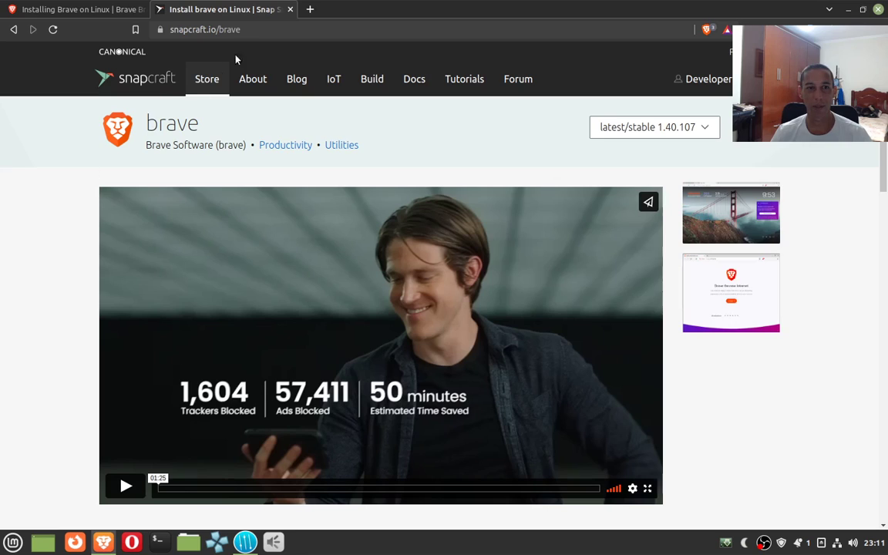
pyautogui.click(291, 9)
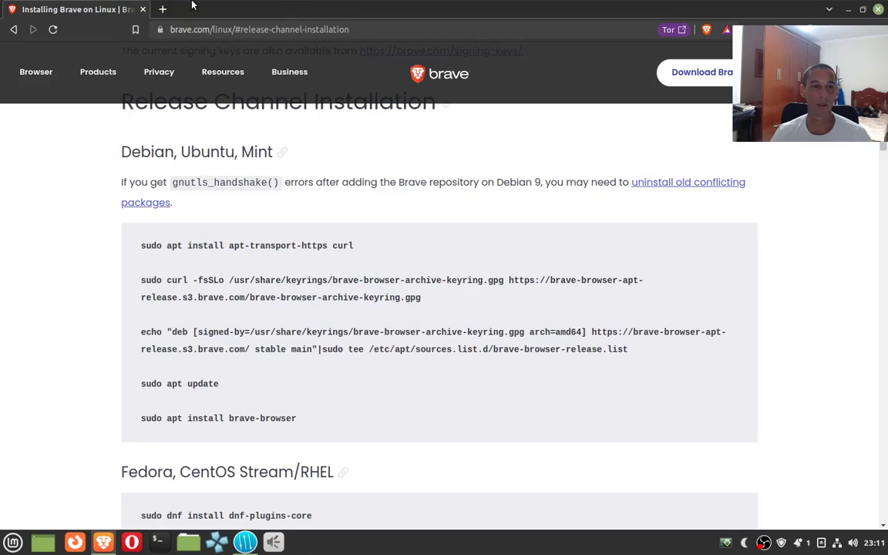
# Search for "flathub" in a new tab and open the Flathub home page
pyautogui.click(161, 9)
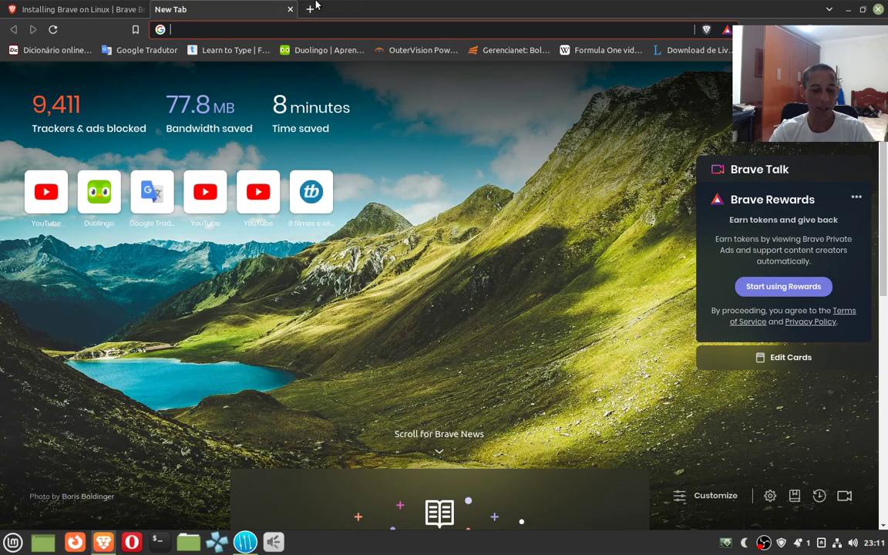
pyautogui.write('flat')
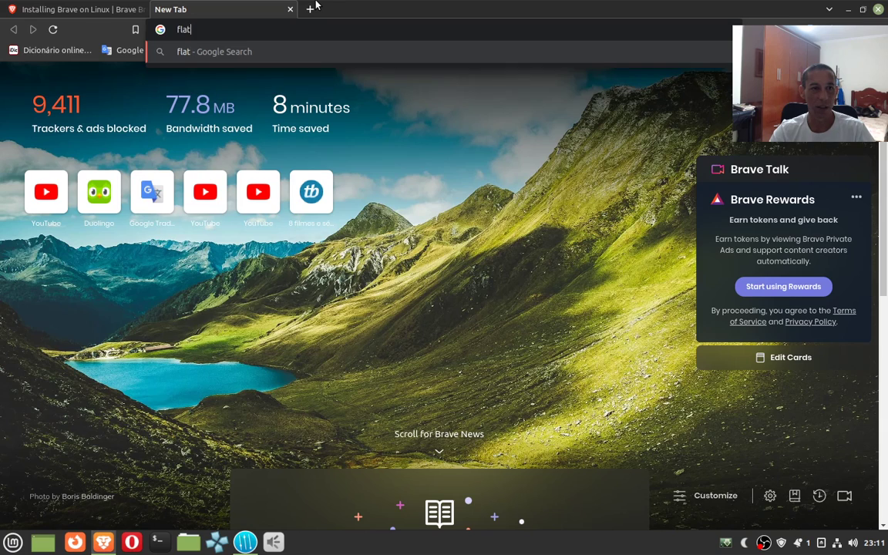
pyautogui.write('hub')
pyautogui.press('Return')
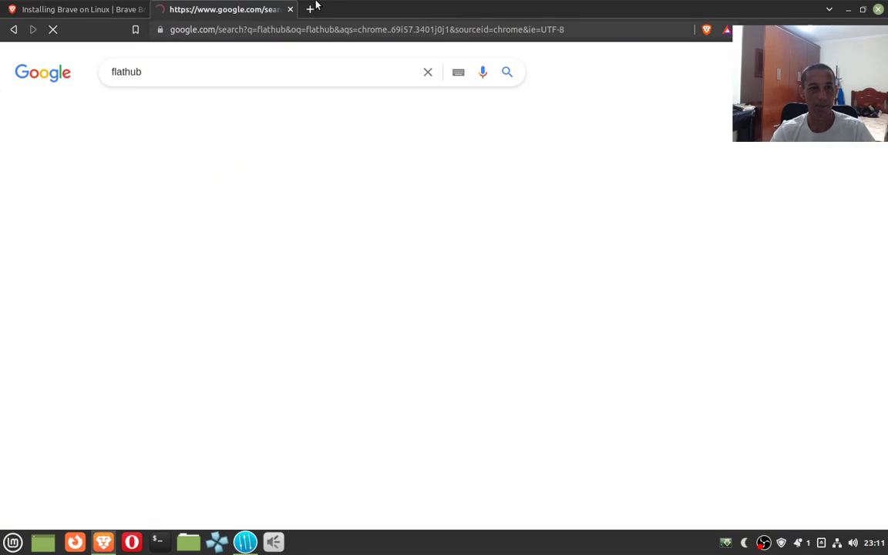
pyautogui.click(199, 185)
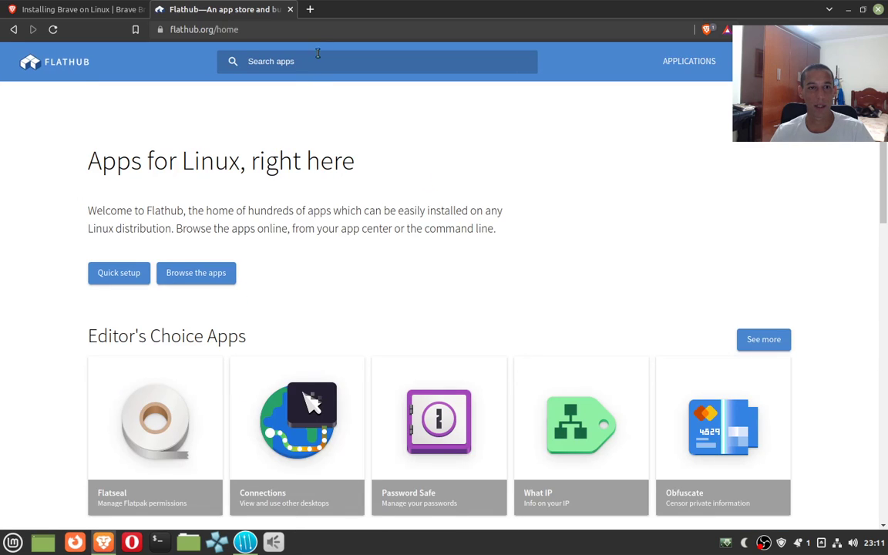
# Search Flathub for "brave" and open the Brave Browser app page
pyautogui.click(326, 52)
pyautogui.write('brave')
pyautogui.press('Return')
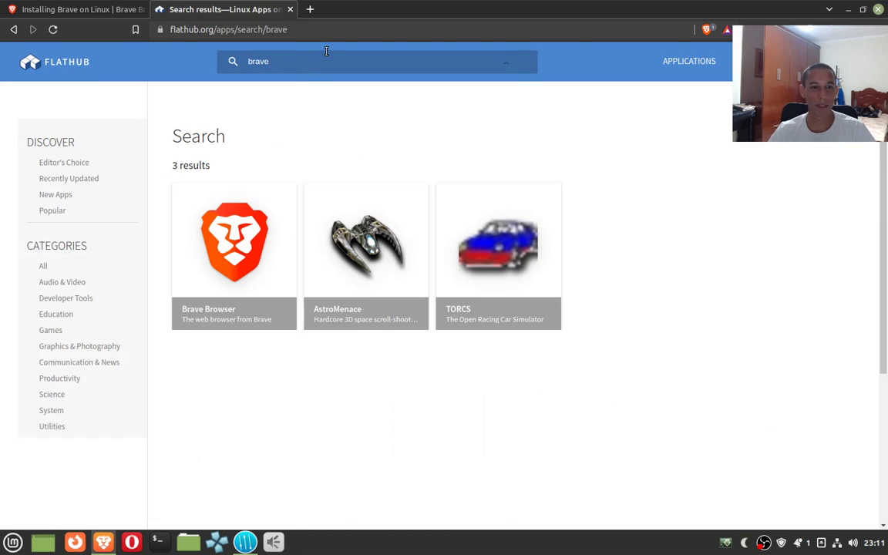
pyautogui.click(247, 327)
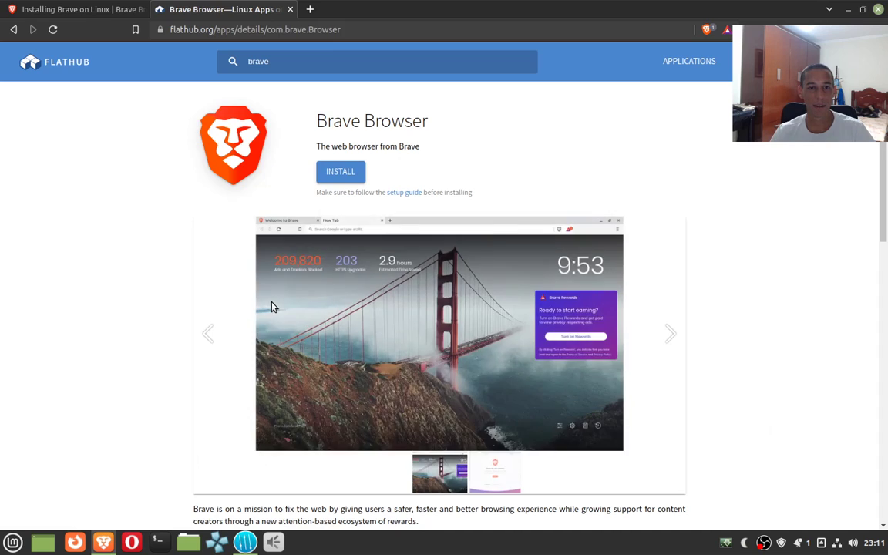
# Examine the Brave Browser page on Flathub, highlighting the "flatpak install flathub com.brave.Browser" and "flatpak run com.brave.Browser" commands
pyautogui.scroll(-10, 282, 302)
pyautogui.scroll(-1, 283, 301)
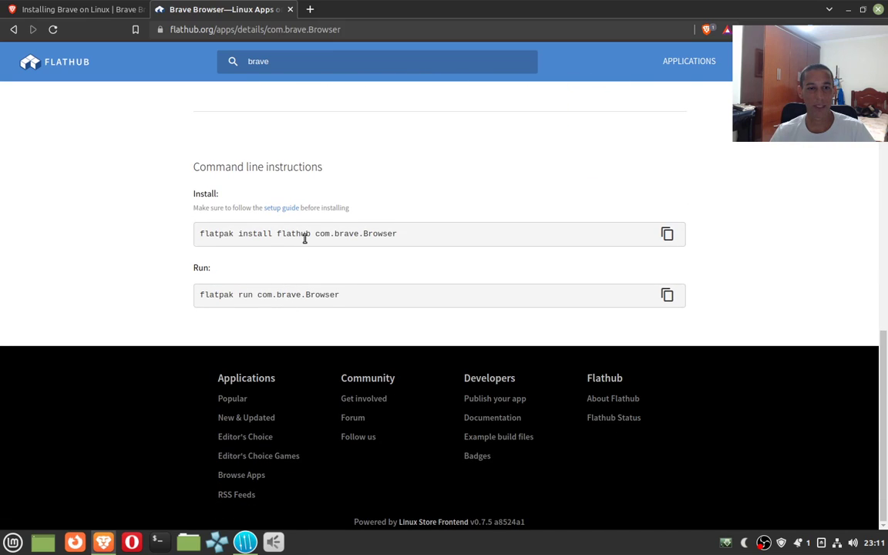
pyautogui.scroll(12, 293, 309)
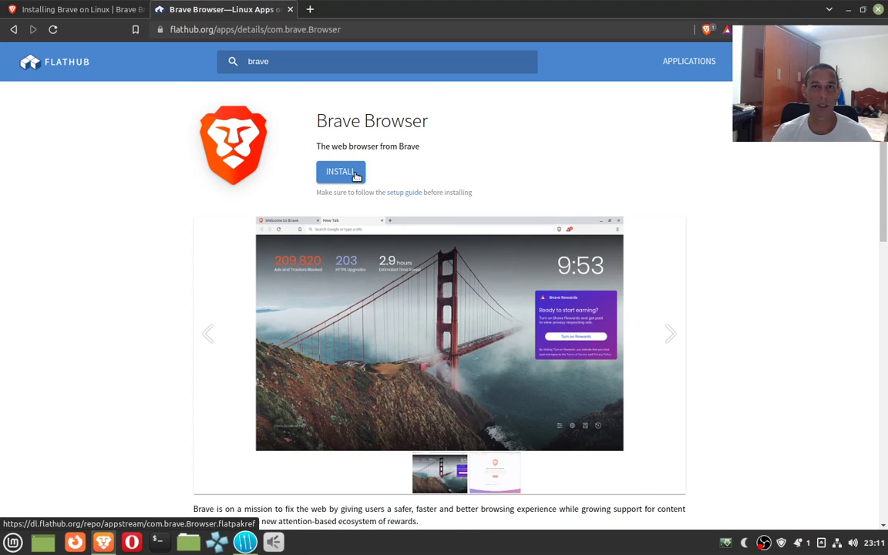
pyautogui.scroll(-10, 204, 367)
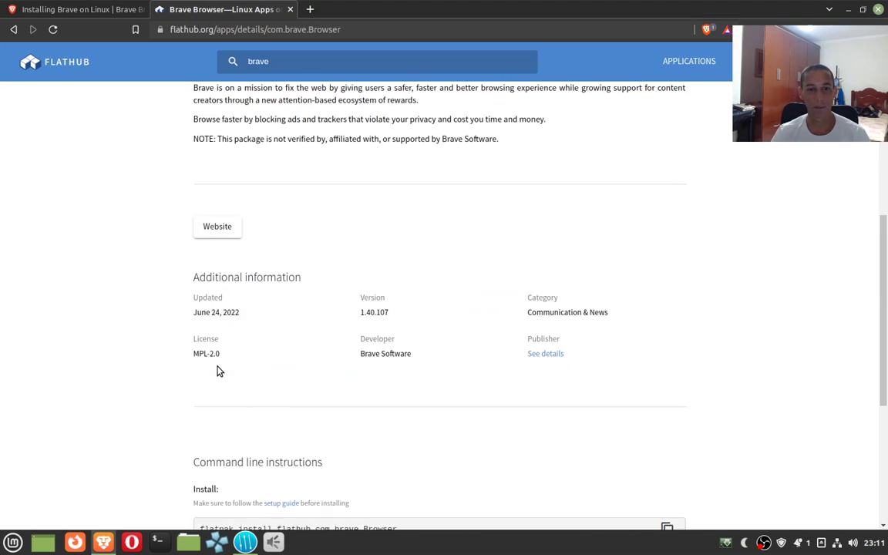
pyautogui.tripleClick(249, 295)
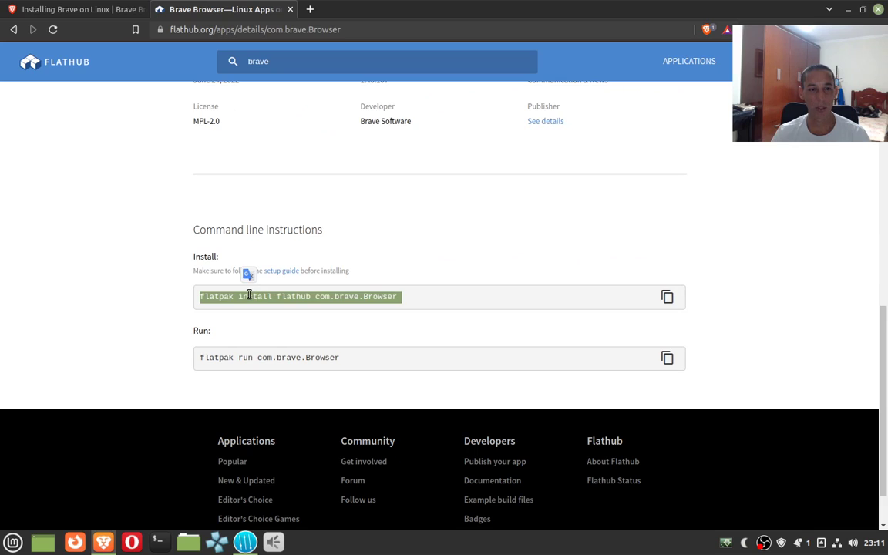
pyautogui.click(248, 342)
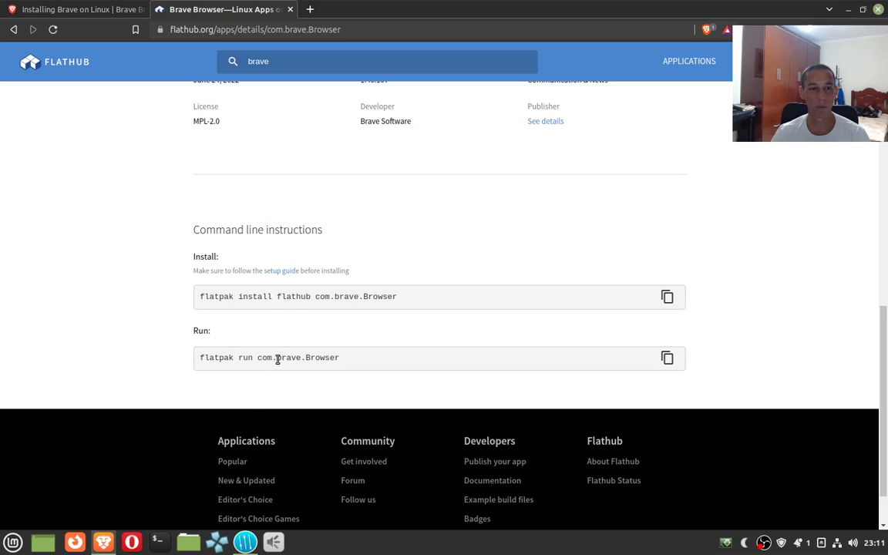
pyautogui.tripleClick(278, 357)
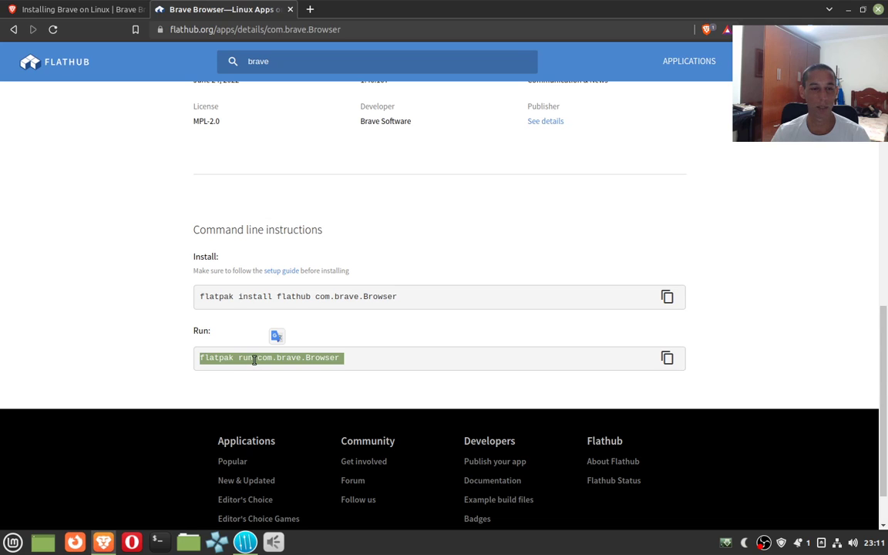
pyautogui.click(275, 293)
pyautogui.doubleClick(293, 296)
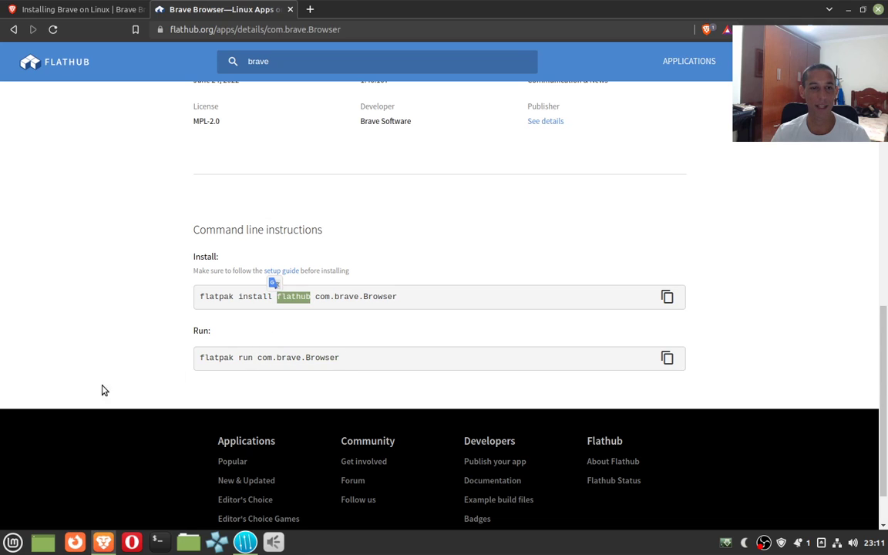
# Show the Brave Web Browser entry among the system's Internet applications, and close the Flathub tab
pyautogui.click(13, 542)
pyautogui.moveTo(112, 345)
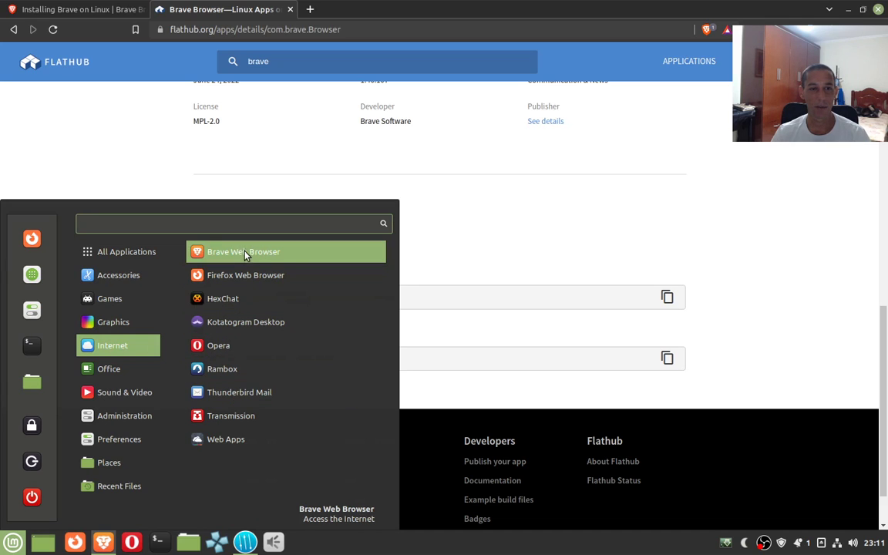
pyautogui.click(575, 232)
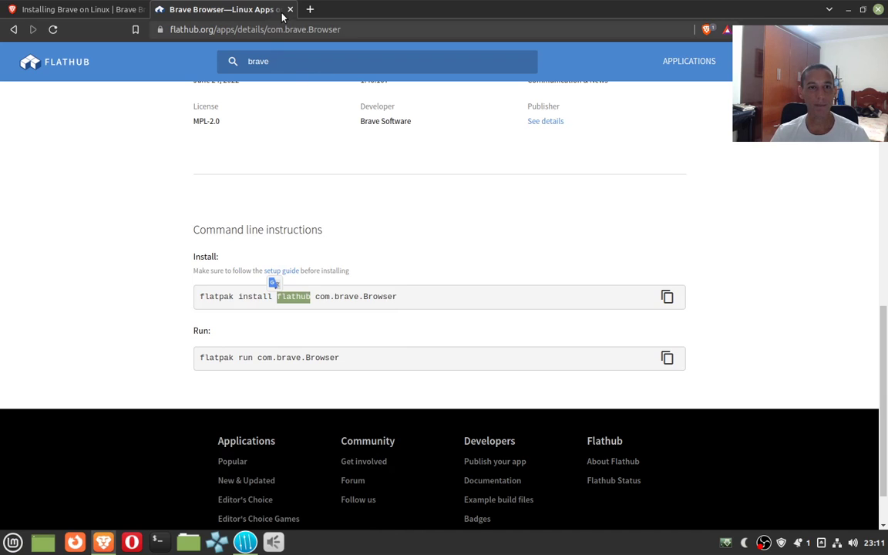
pyautogui.click(291, 9)
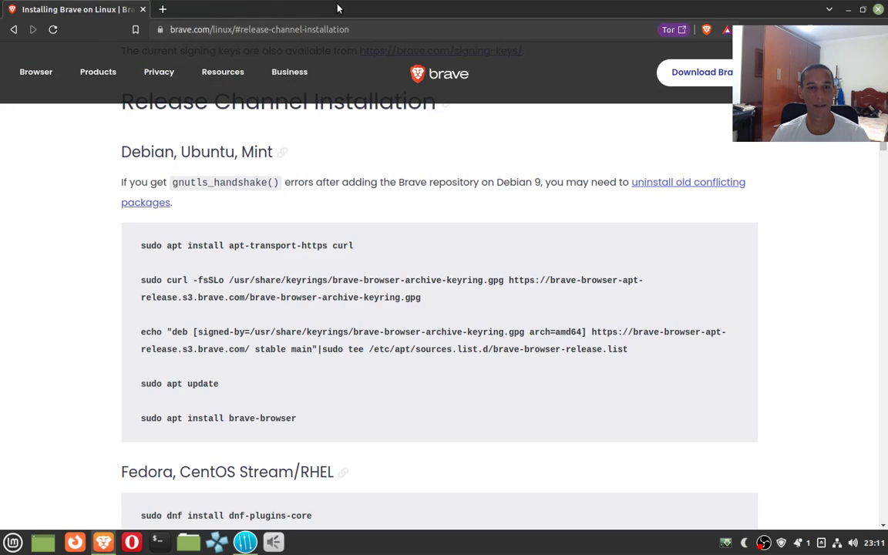
# Review the release channel commands for Debian, Ubuntu and Mint, highlighting the apt-transport-https line and the curl option "fsSLo"
pyautogui.scroll(2, 143, 401)
pyautogui.scroll(-2, 150, 360)
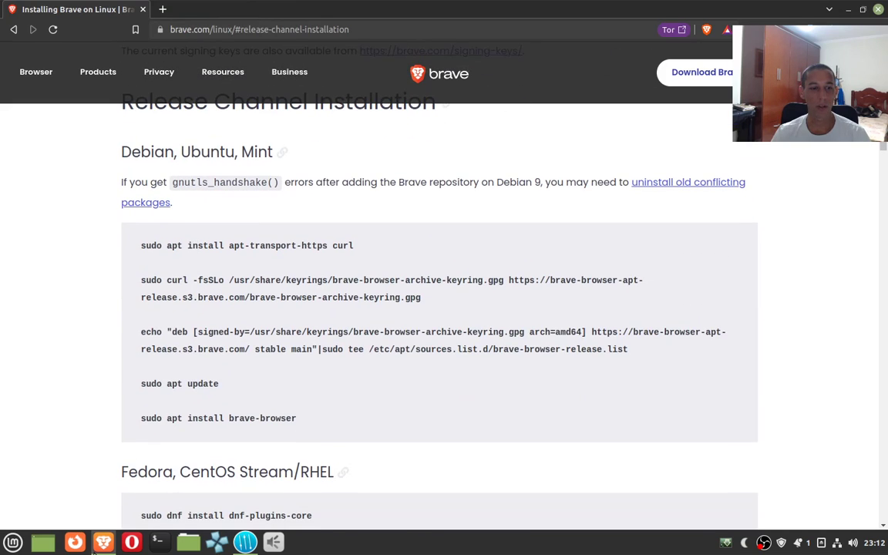
pyautogui.tripleClick(213, 244)
pyautogui.doubleClick(209, 280)
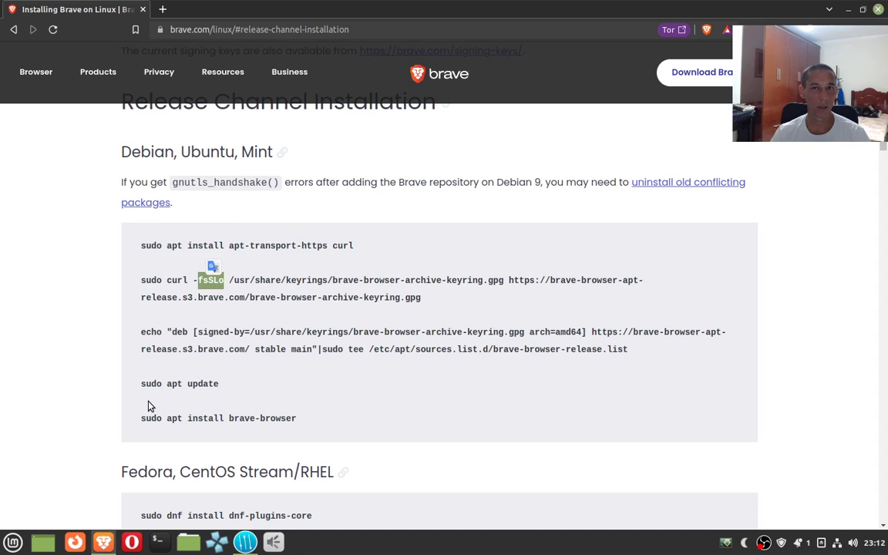
pyautogui.scroll(-5, 146, 404)
pyautogui.scroll(5, 133, 386)
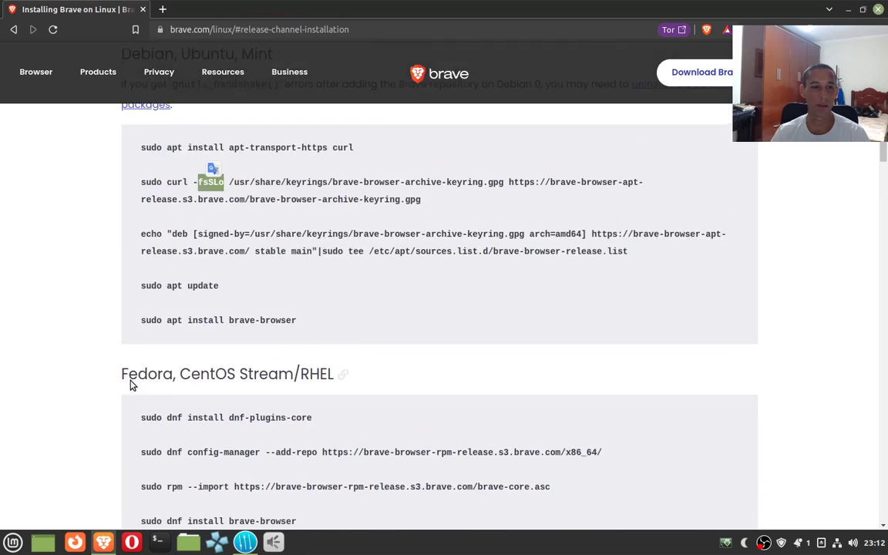
# Review the release channel commands for Fedora and CentOS Stream/RHEL, highlighting part of the heading and of the first dnf command
pyautogui.scroll(-3, 131, 385)
pyautogui.scroll(-1, 131, 385)
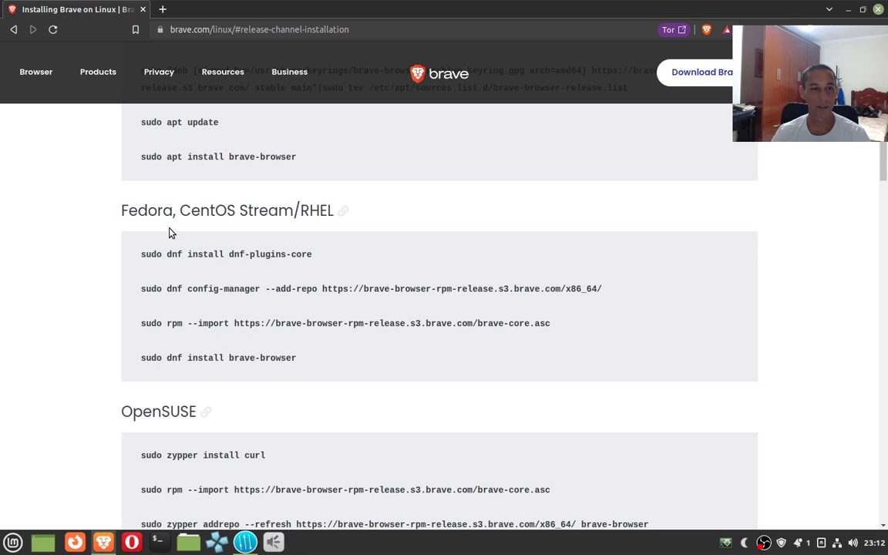
pyautogui.moveTo(149, 210); pyautogui.dragTo(177, 211)
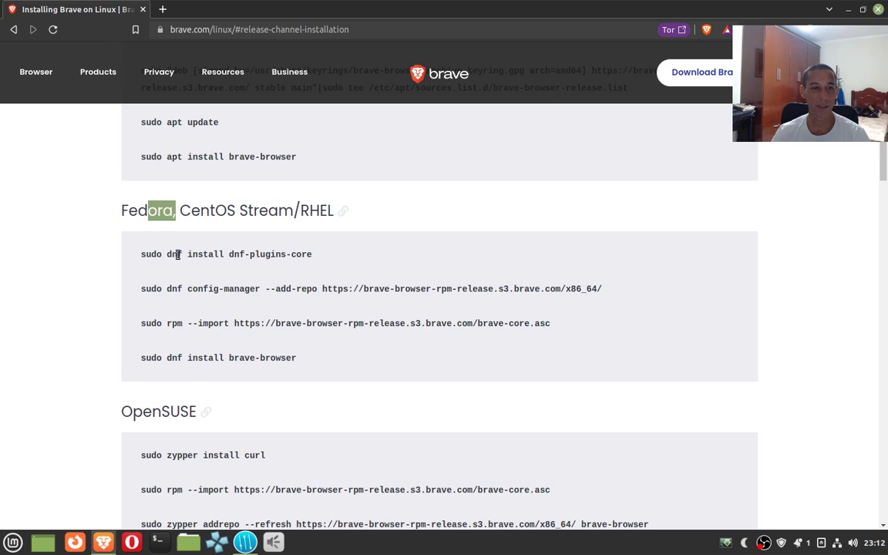
pyautogui.moveTo(178, 253); pyautogui.dragTo(251, 254)
pyautogui.click(243, 322)
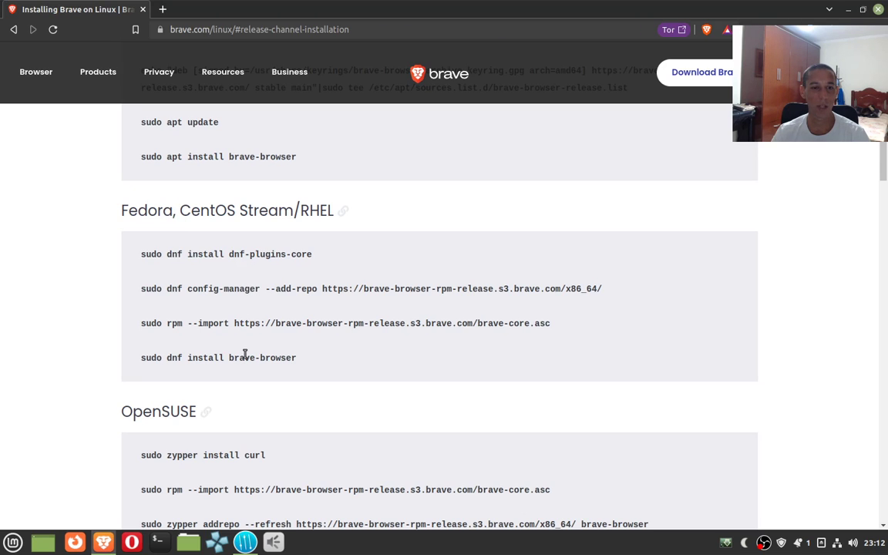
# Examine the OpenSUSE zypper commands and the Snap section of the release channel instructions
pyautogui.scroll(-5, 176, 337)
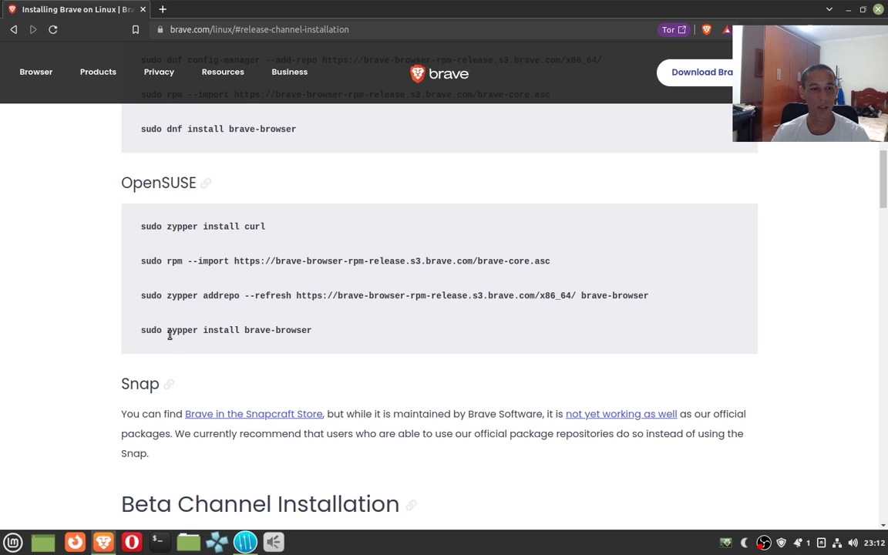
pyautogui.scroll(-3, 174, 292)
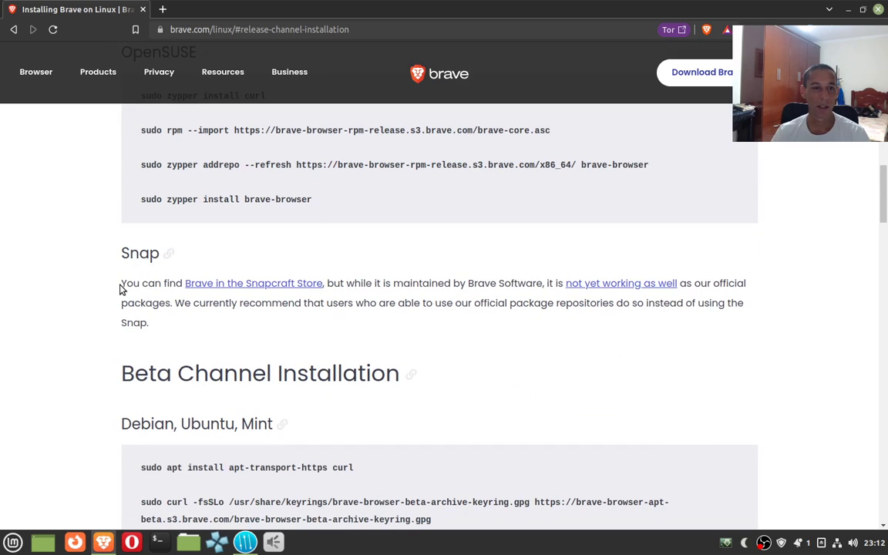
pyautogui.scroll(-2, 121, 289)
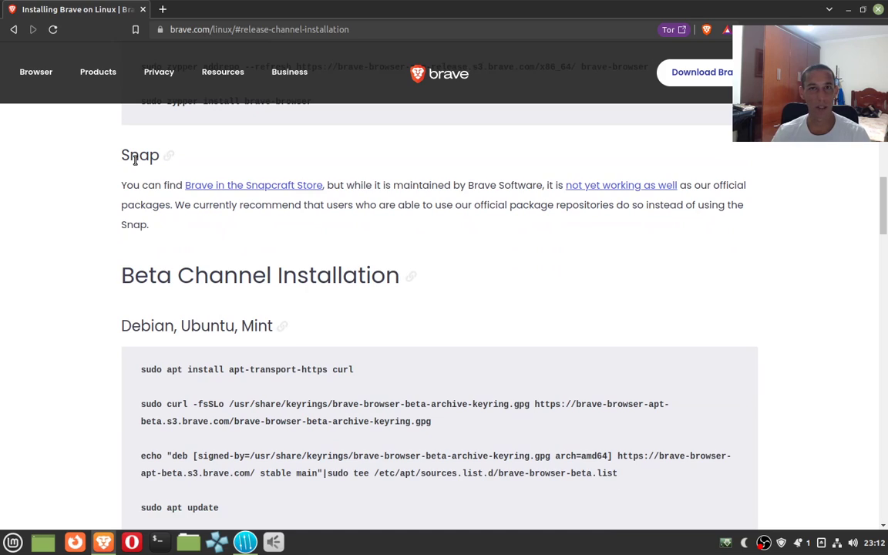
# Look through the Beta and Nightly channel installation commands for the supported distributions
pyautogui.scroll(-3, 123, 213)
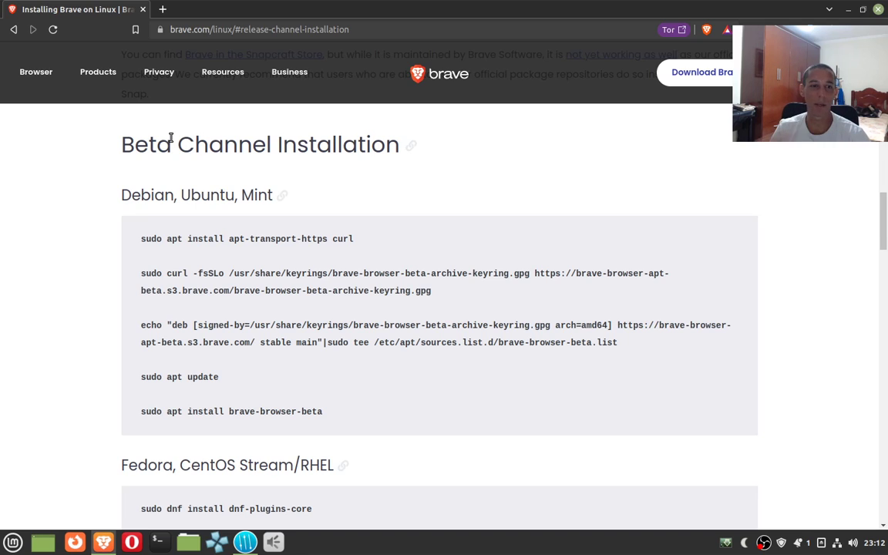
pyautogui.scroll(-6, 116, 278)
pyautogui.scroll(-5, 116, 276)
pyautogui.scroll(-2, 117, 274)
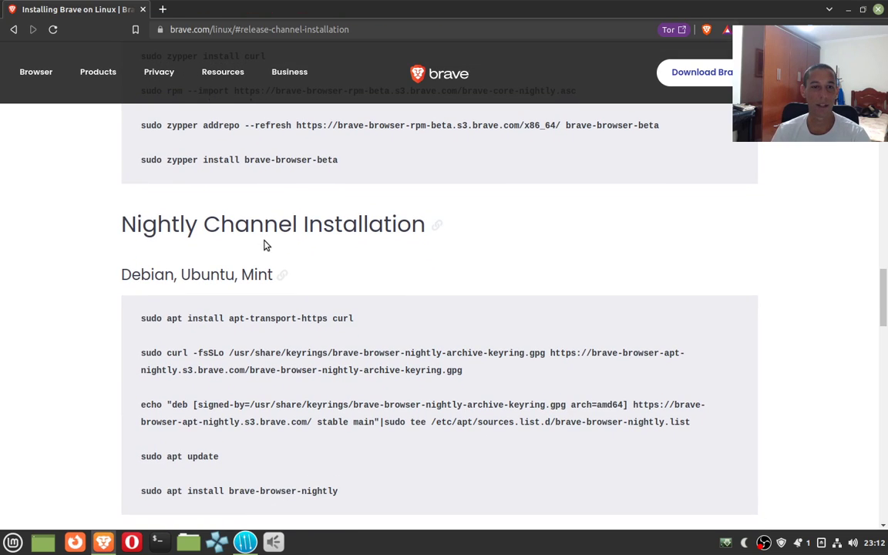
pyautogui.scroll(-2, 121, 268)
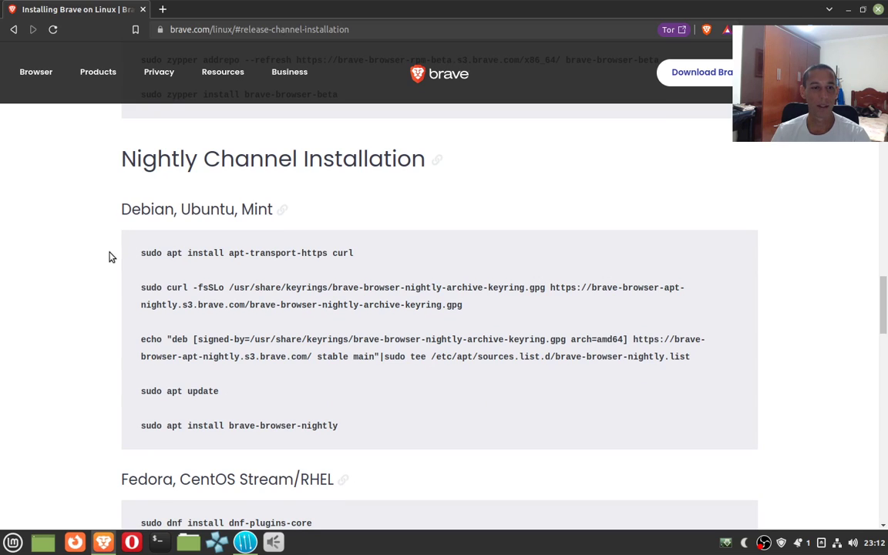
pyautogui.scroll(-1, 190, 209)
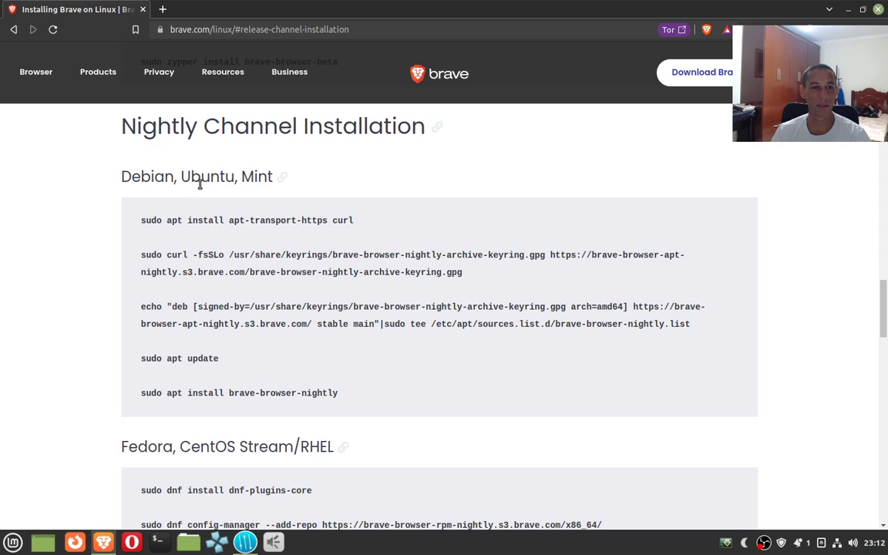
# Review the GitHub and unofficial packages sections for Arch, Flatpak, Manjaro and Solus, highlighting part of the "sudo eopkg it brave" command
pyautogui.scroll(-15, 170, 440)
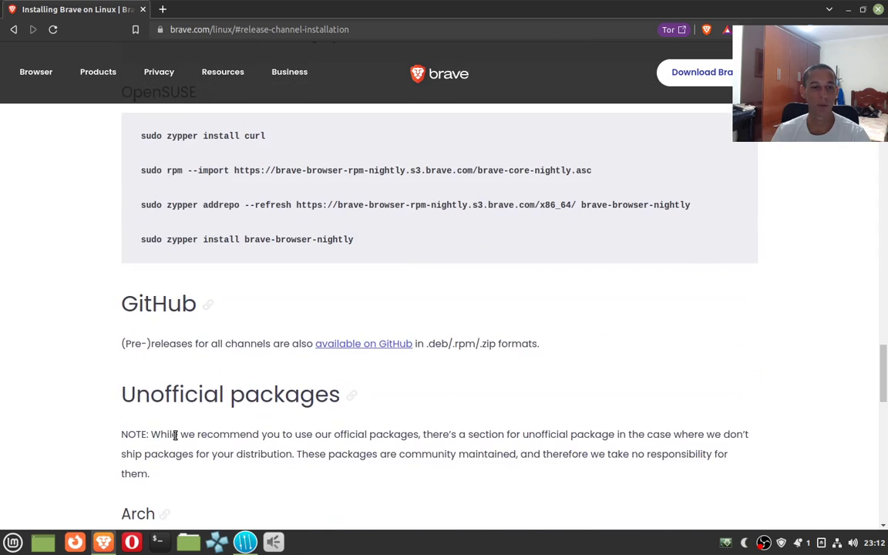
pyautogui.scroll(-8, 175, 436)
pyautogui.scroll(5, 175, 432)
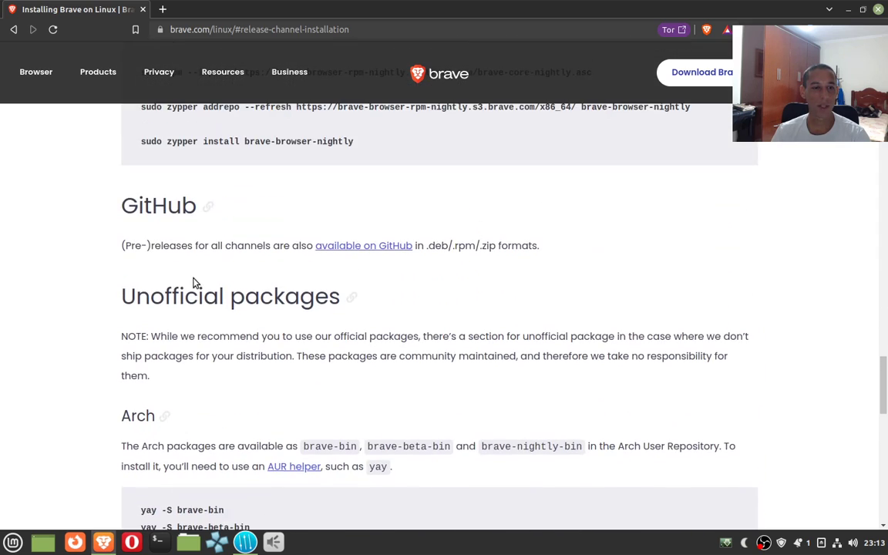
pyautogui.scroll(-5, 194, 282)
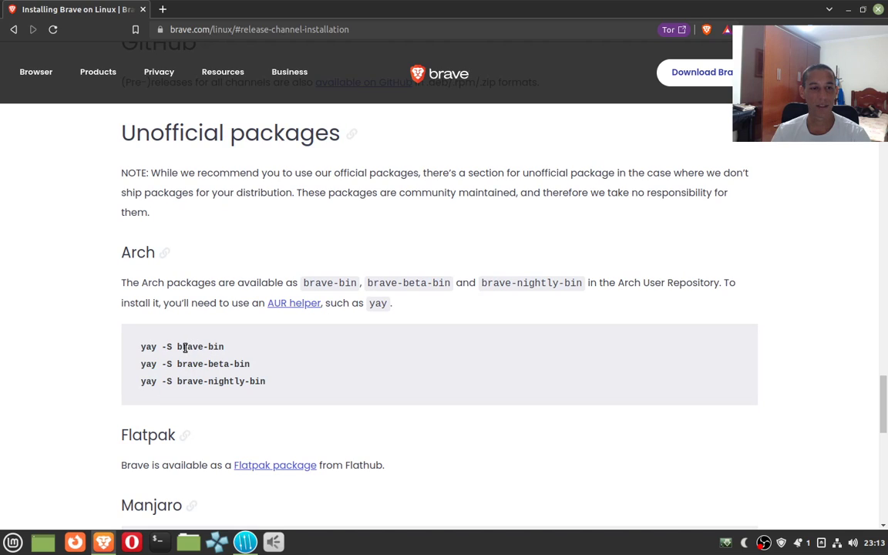
pyautogui.scroll(-2, 193, 387)
pyautogui.scroll(-4, 195, 387)
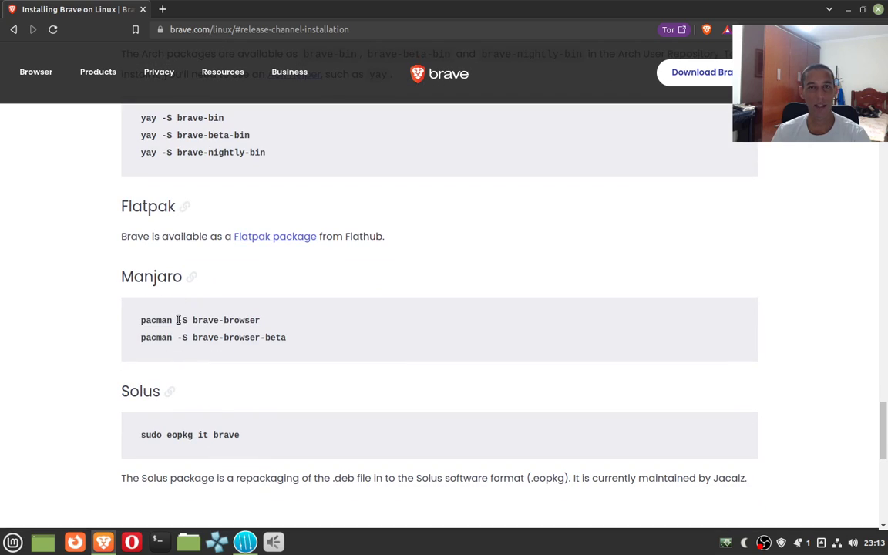
pyautogui.scroll(-4, 164, 291)
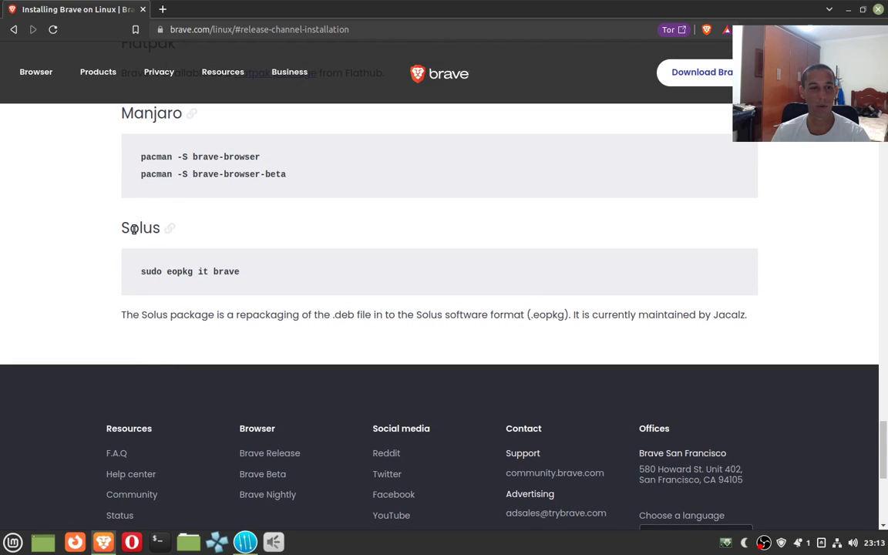
pyautogui.moveTo(179, 272); pyautogui.dragTo(250, 279)
pyautogui.scroll(-2, 201, 365)
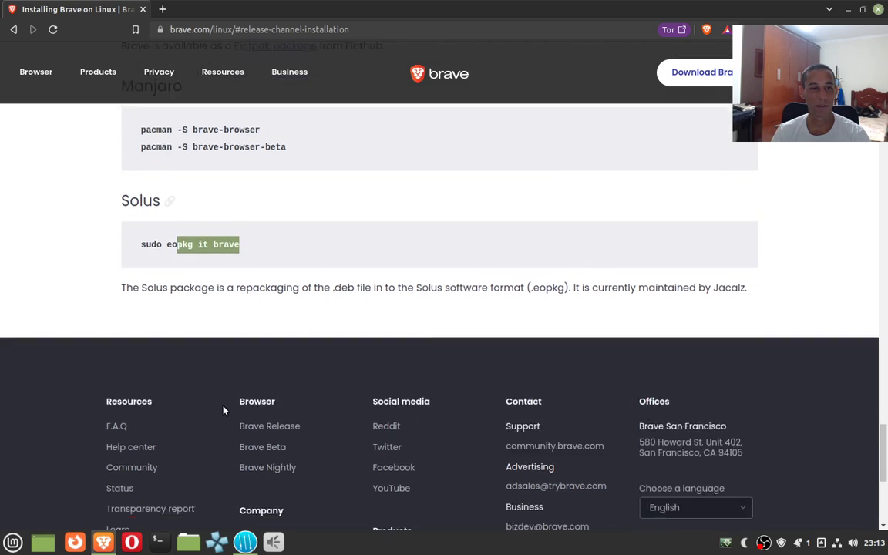
# Return to the OpenSUSE and Snap sections of the release channel instructions
pyautogui.scroll(6, 199, 361)
pyautogui.scroll(15, 223, 404)
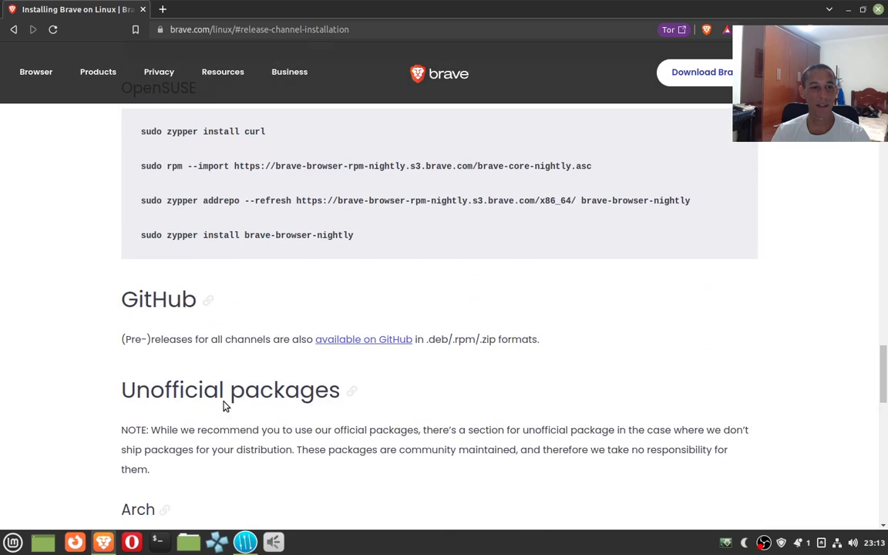
pyautogui.scroll(14, 225, 402)
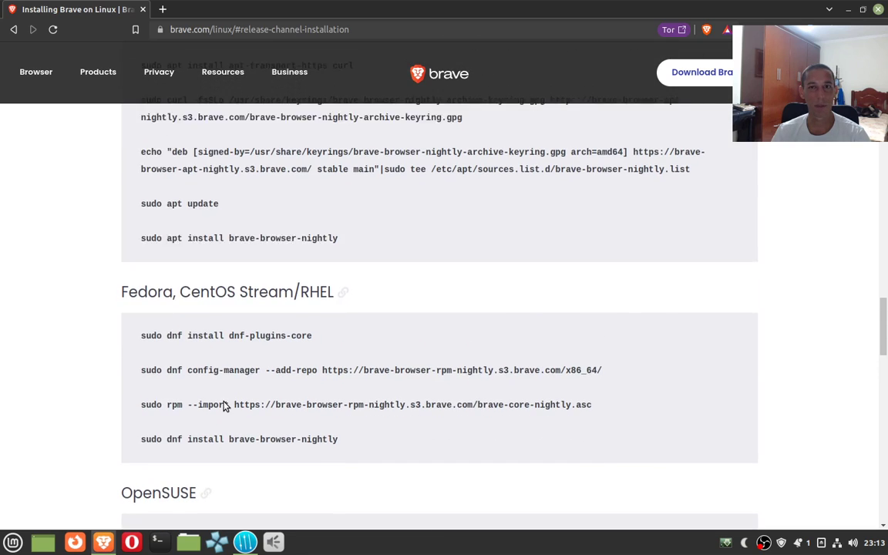
pyautogui.scroll(9, 223, 405)
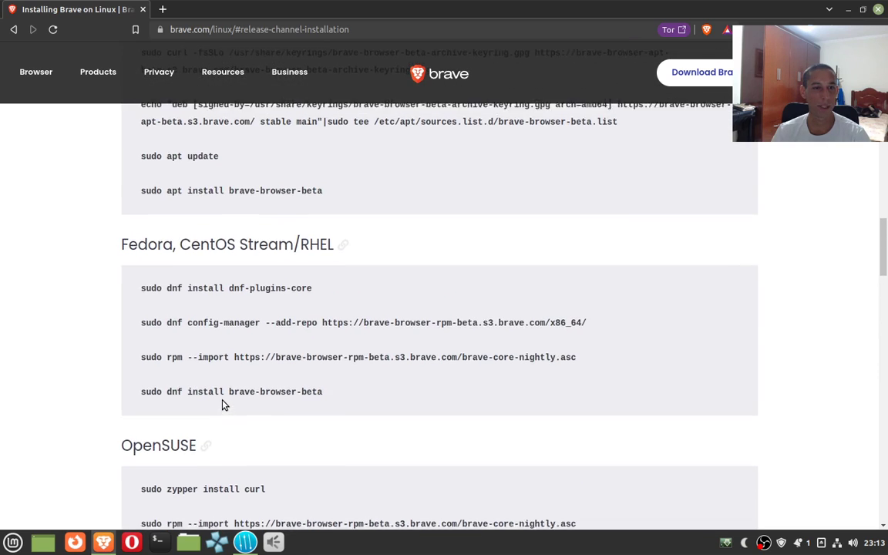
pyautogui.scroll(13, 217, 390)
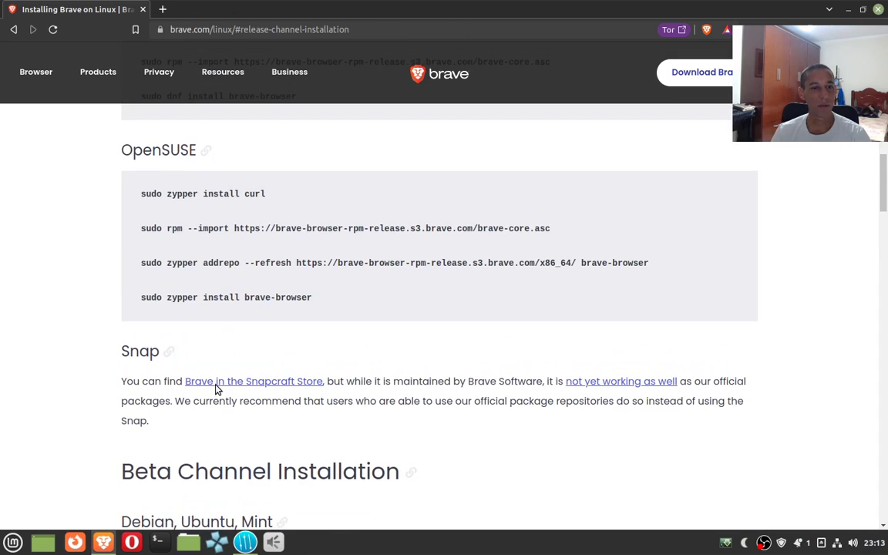
# Copy the "sudo apt install apt-transport-https curl" command from the Beta channel's Debian, Ubuntu, Mint section
pyautogui.scroll(-11, 216, 390)
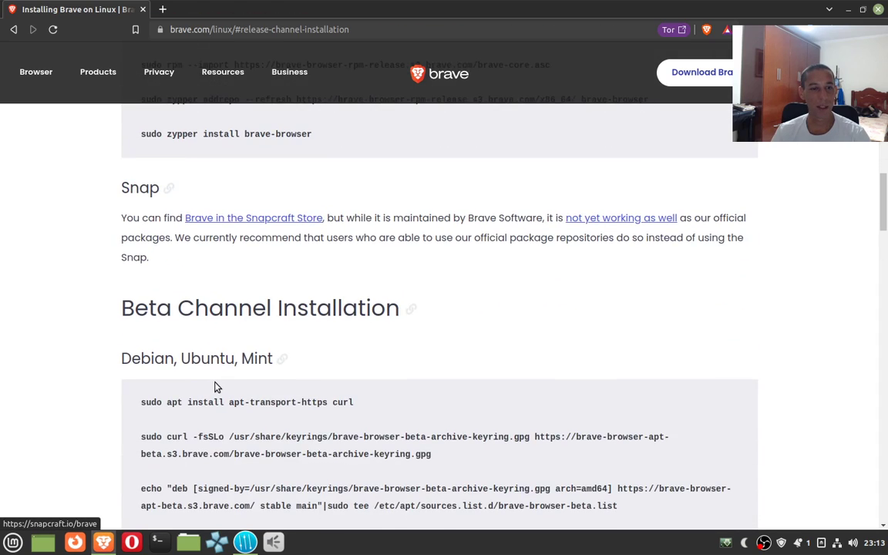
pyautogui.scroll(-3, 171, 357)
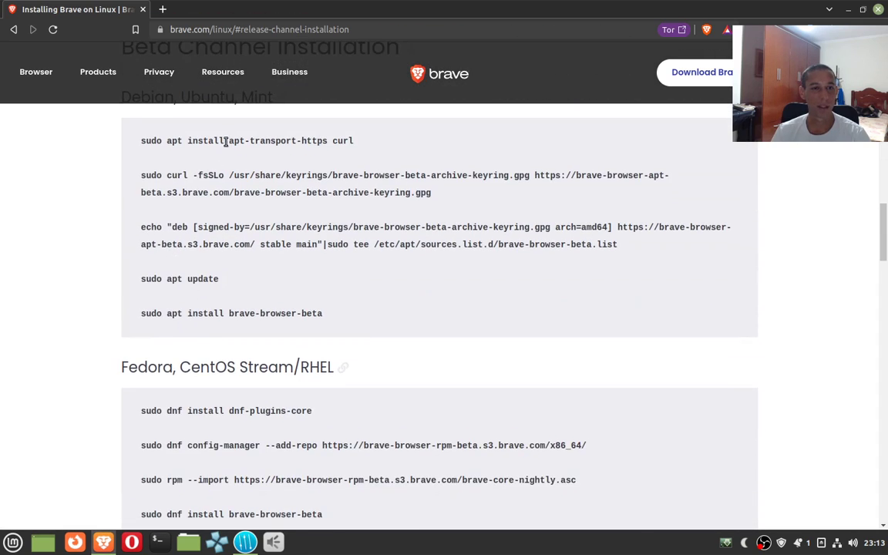
pyautogui.tripleClick(226, 141)
pyautogui.rightClick(226, 142)
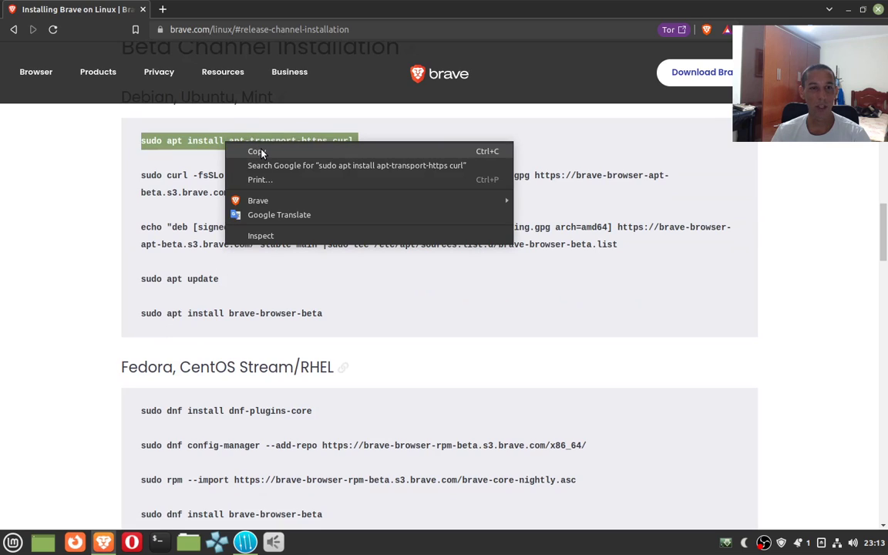
pyautogui.click(257, 152)
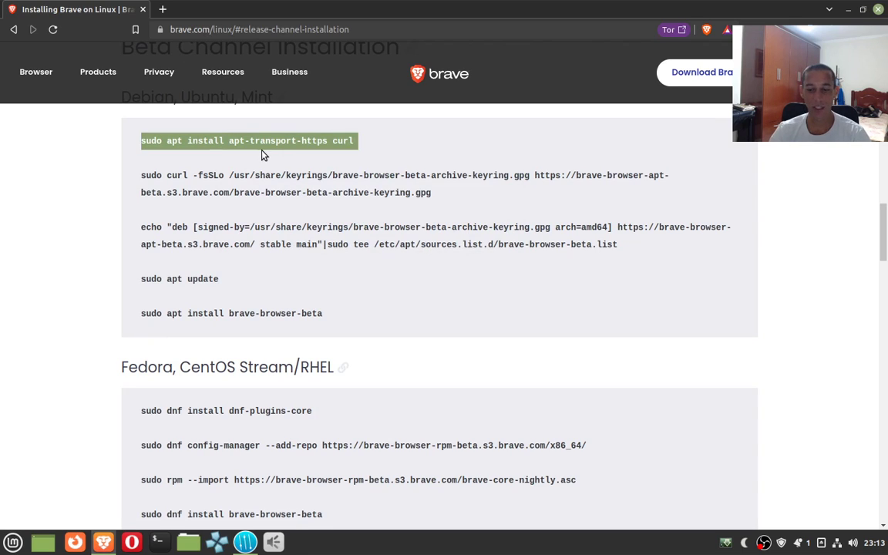
# Open the drop-down terminal and start a root shell with "sudo su", entering the account password
pyautogui.press('F12')
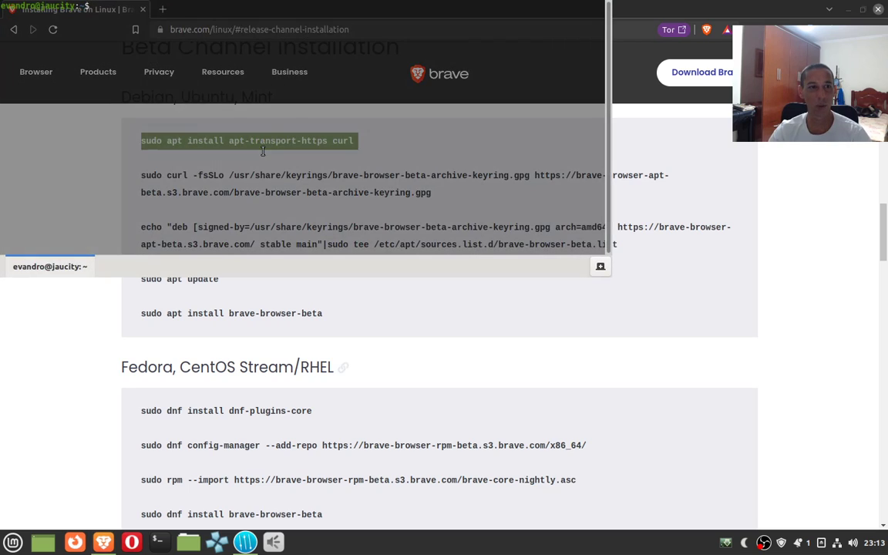
pyautogui.write('sudo su')
pyautogui.press('Return')
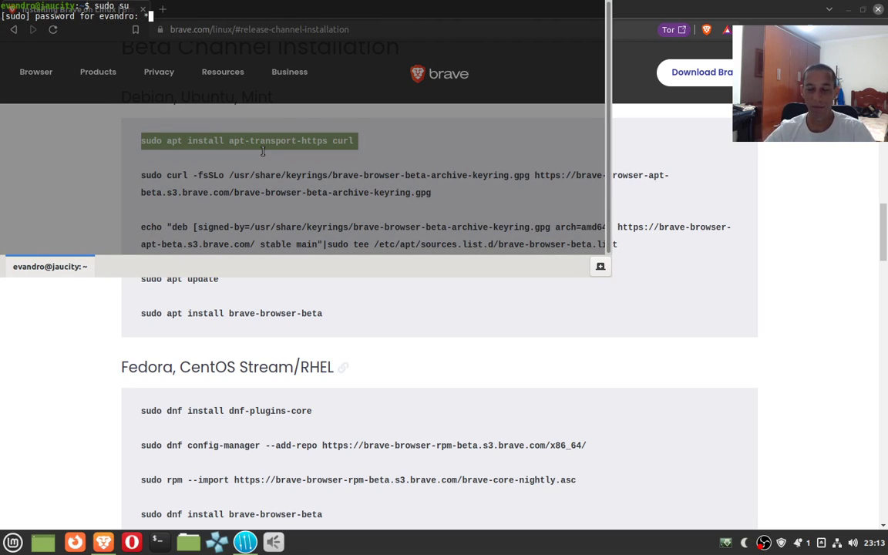
pyautogui.press('Return')
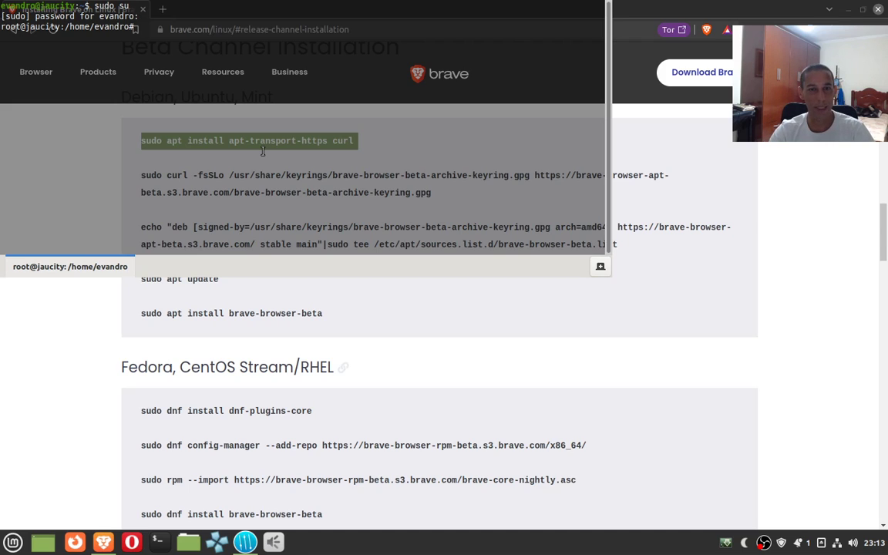
# Run the copied "sudo apt install apt-transport-https curl" command in the root shell and return to the Brave instructions
pyautogui.hotkey('ctrl', 'shift', 'v')
pyautogui.press('Return')
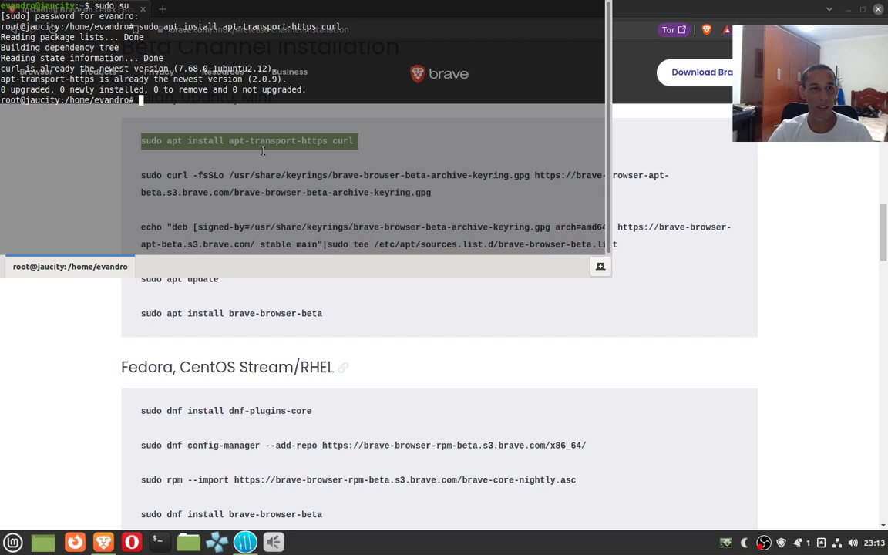
pyautogui.press('F12')
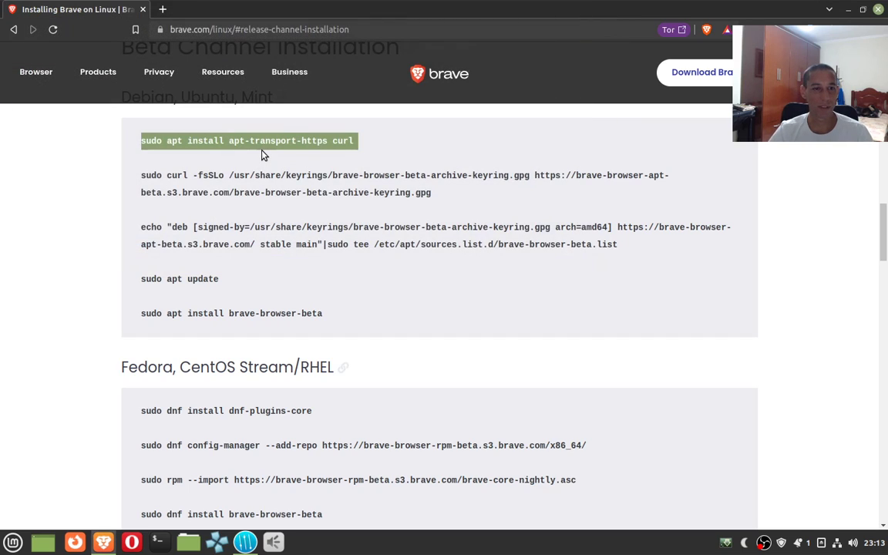
# Copy the Beta channel's "sudo curl -fsSLo" command and run it to download brave-browser-beta-archive-keyring.gpg into /usr/share/keyrings
pyautogui.tripleClick(212, 176)
pyautogui.rightClick(234, 178)
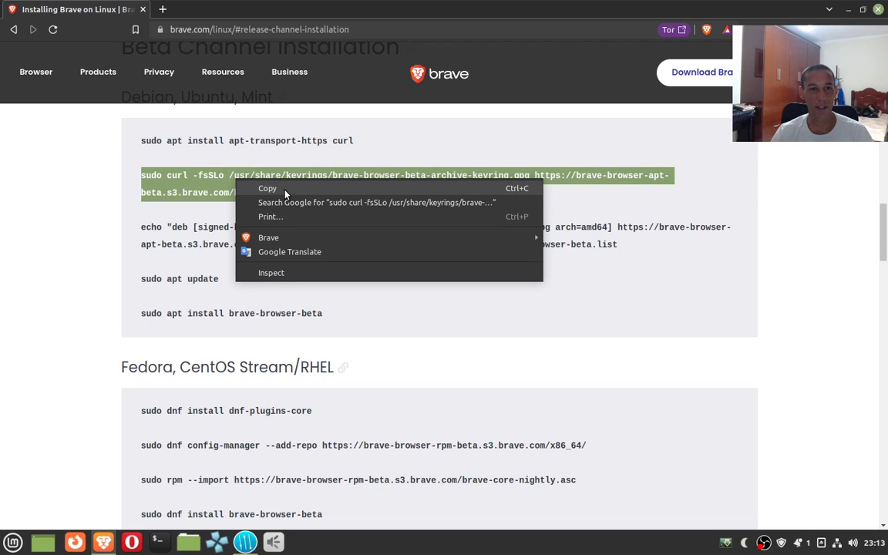
pyautogui.click(284, 190)
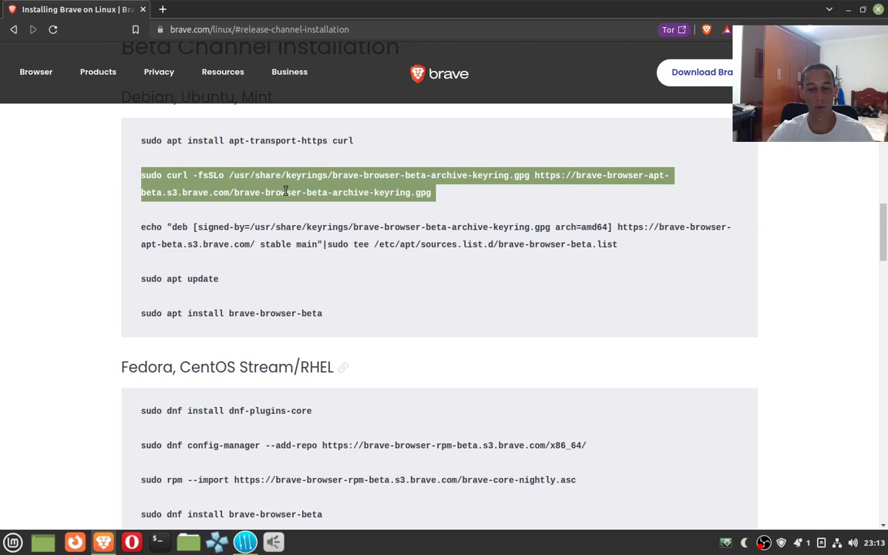
pyautogui.press('F12')
pyautogui.hotkey('ctrl', 'shift', 'v')
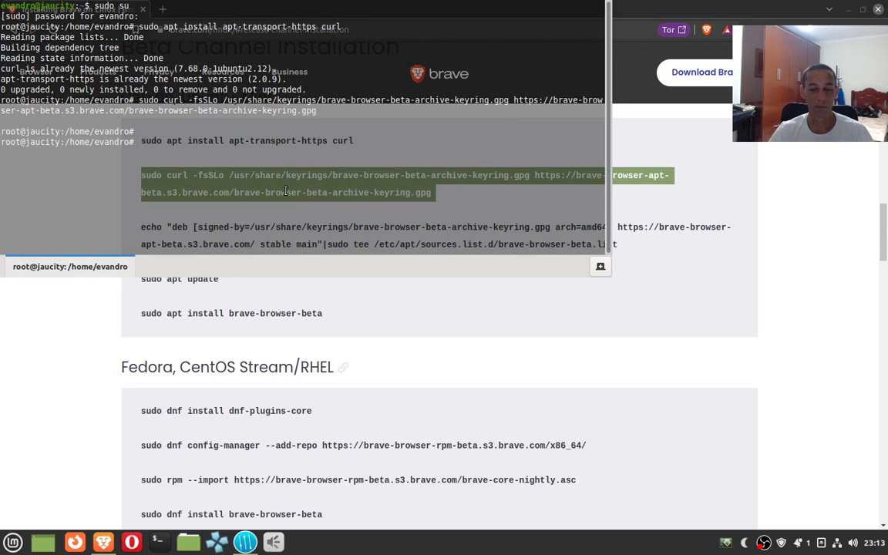
pyautogui.press('F12')
# Copy the Beta channel's echo "deb" command and run it to write the repository to /etc/apt/sources.list.d/brave-browser-beta.list
pyautogui.tripleClick(275, 231)
pyautogui.rightClick(276, 232)
pyautogui.click(322, 246)
pyautogui.press('F12')
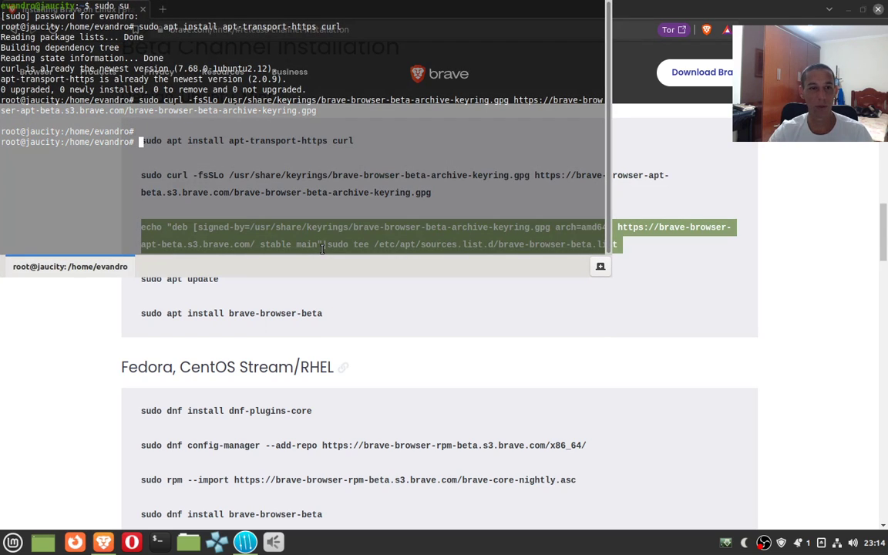
pyautogui.hotkey('ctrl', 'shift', 'v')
pyautogui.press('Return')
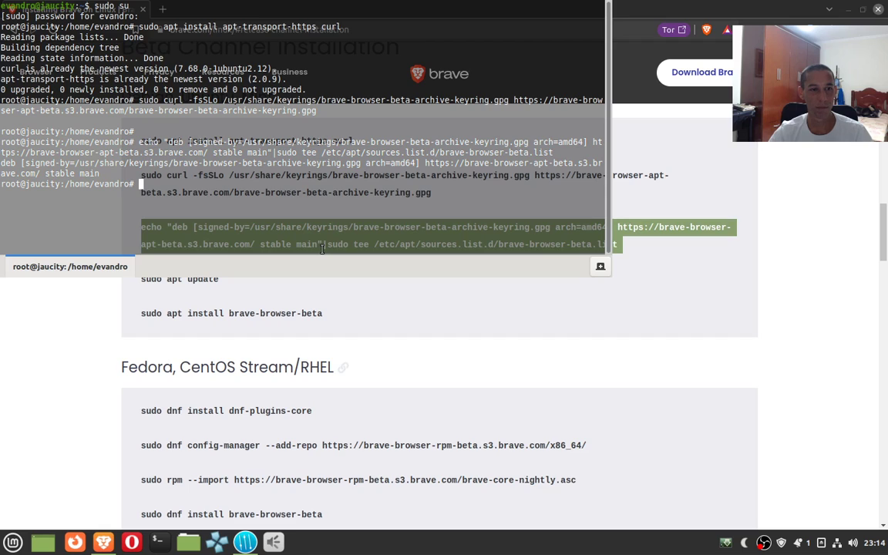
pyautogui.press('F12')
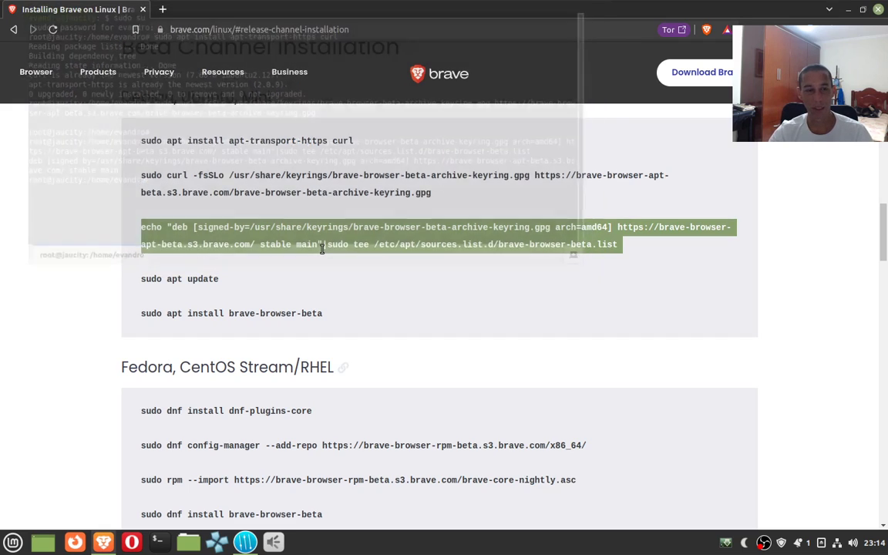
# Copy "sudo apt update" from the Beta channel instructions and run it in the terminal to refresh the package lists
pyautogui.tripleClick(199, 278)
pyautogui.rightClick(199, 277)
pyautogui.click(228, 287)
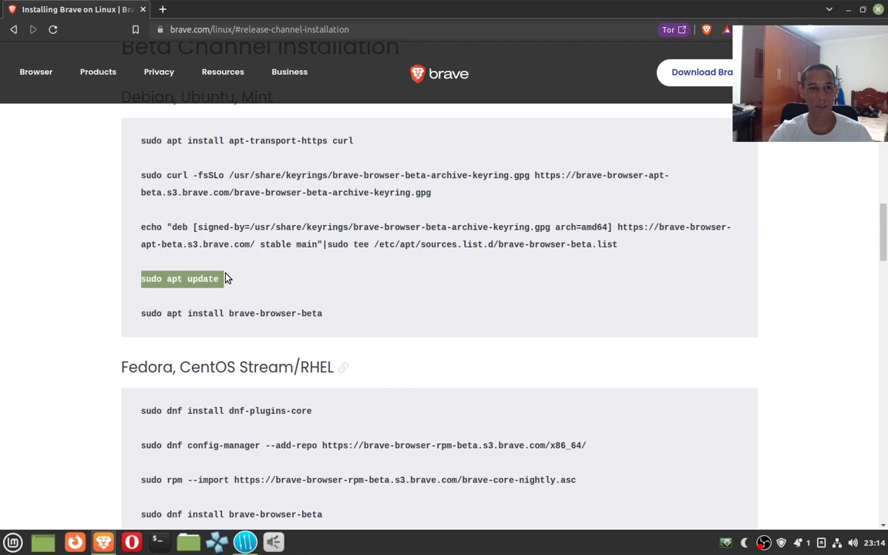
pyautogui.press('F12')
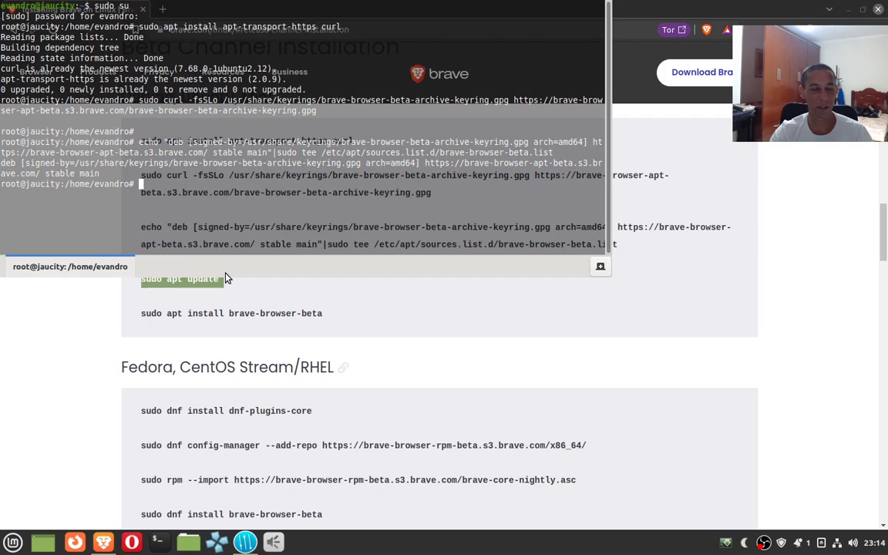
pyautogui.hotkey('ctrl', 'shift', 'v')
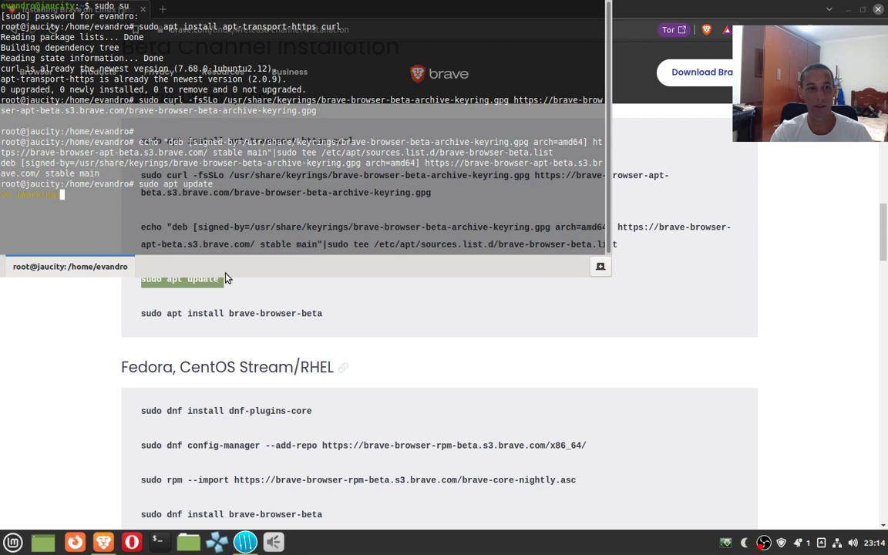
pyautogui.press('Return')
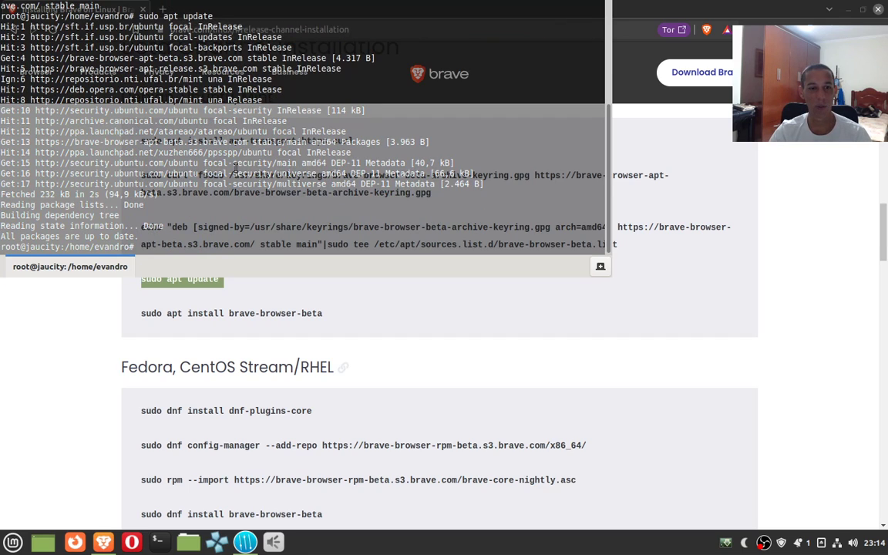
pyautogui.press('F12')
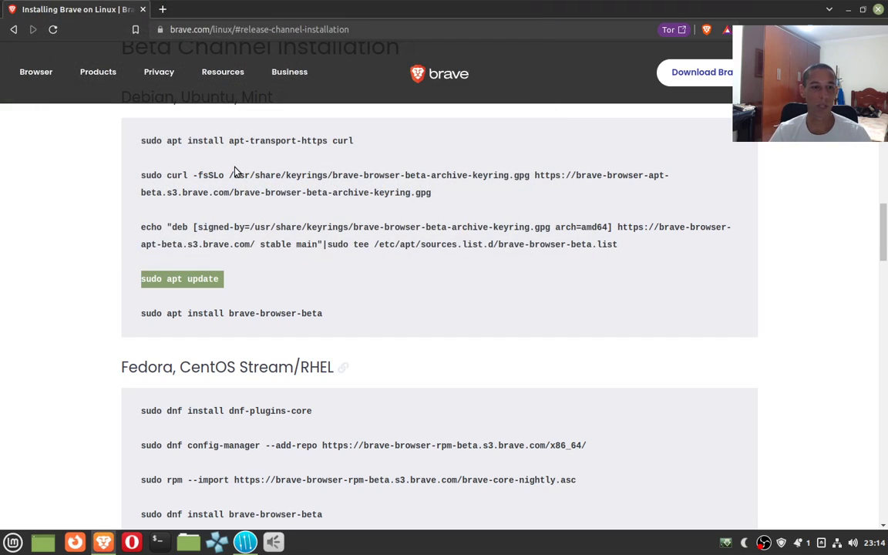
# Copy "sudo apt install brave-browser-beta" from the instructions and run it in the terminal to install the beta browser
pyautogui.tripleClick(194, 313)
pyautogui.rightClick(221, 314)
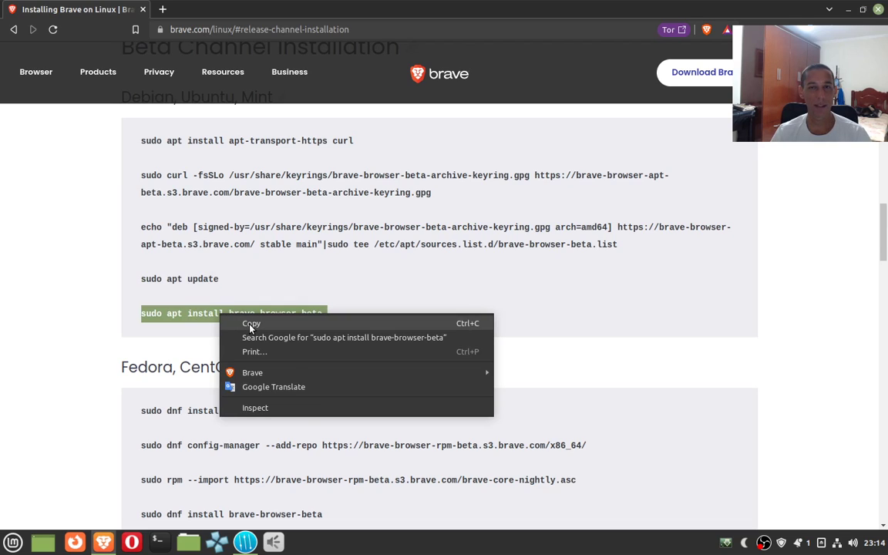
pyautogui.click(251, 324)
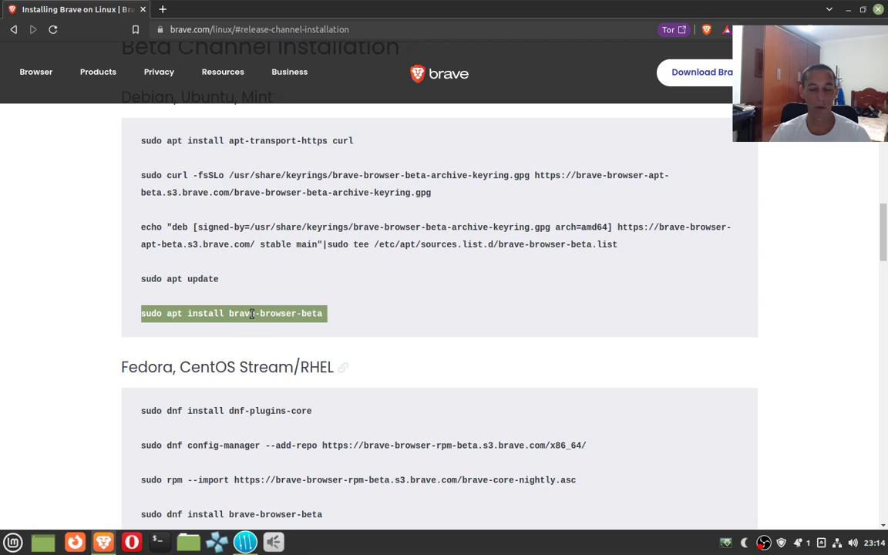
pyautogui.press('F12')
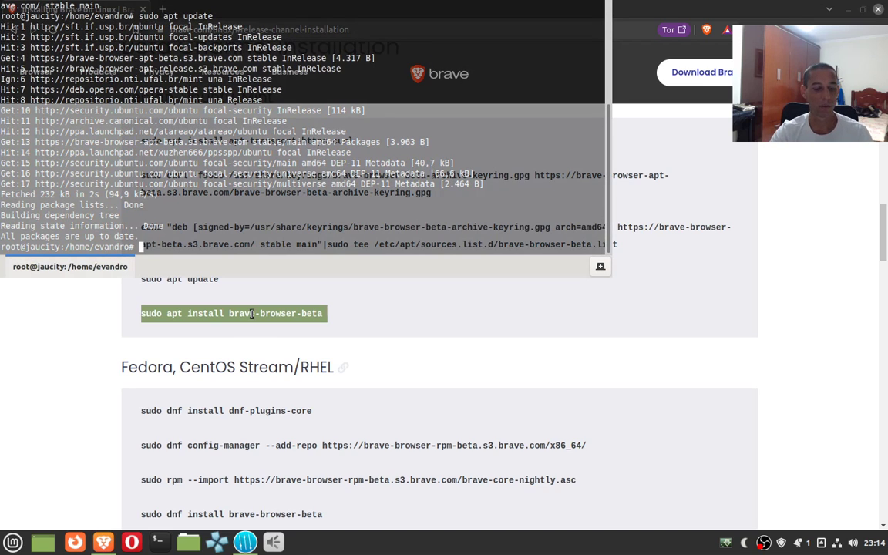
pyautogui.hotkey('ctrl', 'shift', 'v')
pyautogui.press('Return')
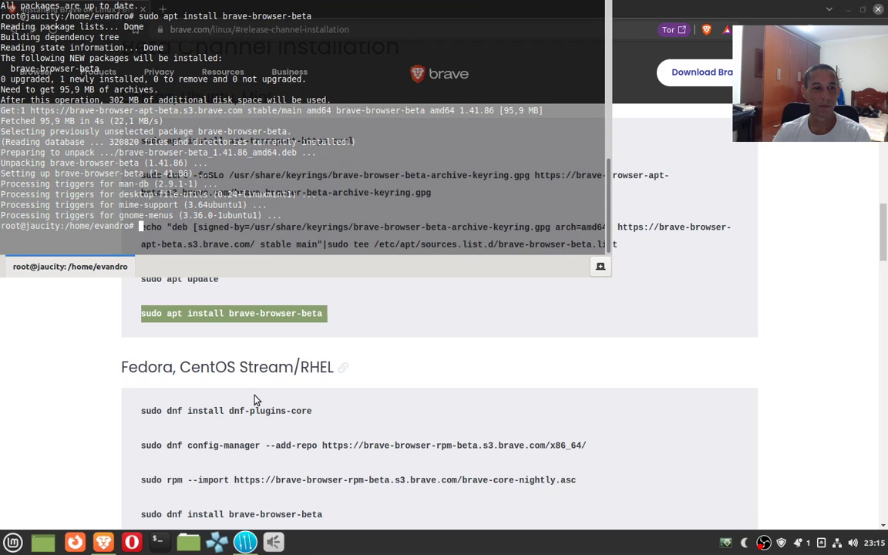
pyautogui.press('F12')
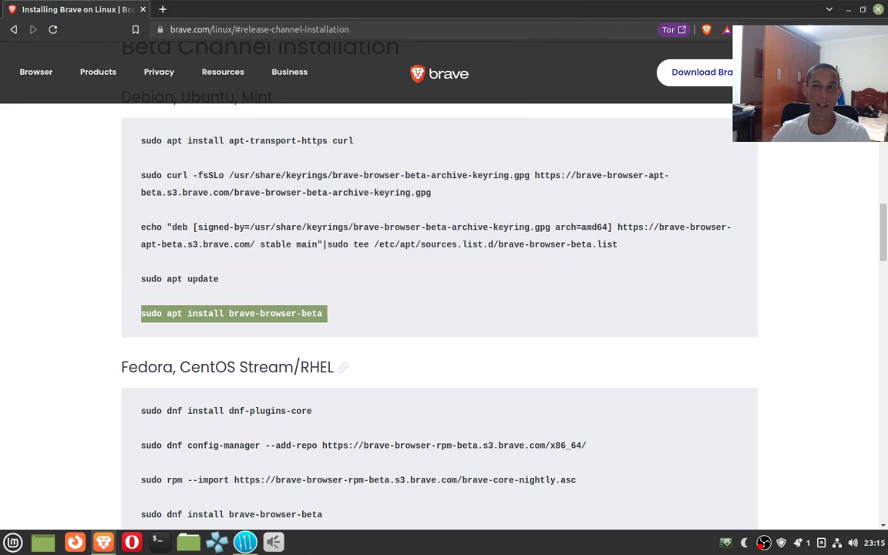
# Show the desktop and check the Internet applications for the Brave Web Browser (beta) entry
pyautogui.press('super+d')
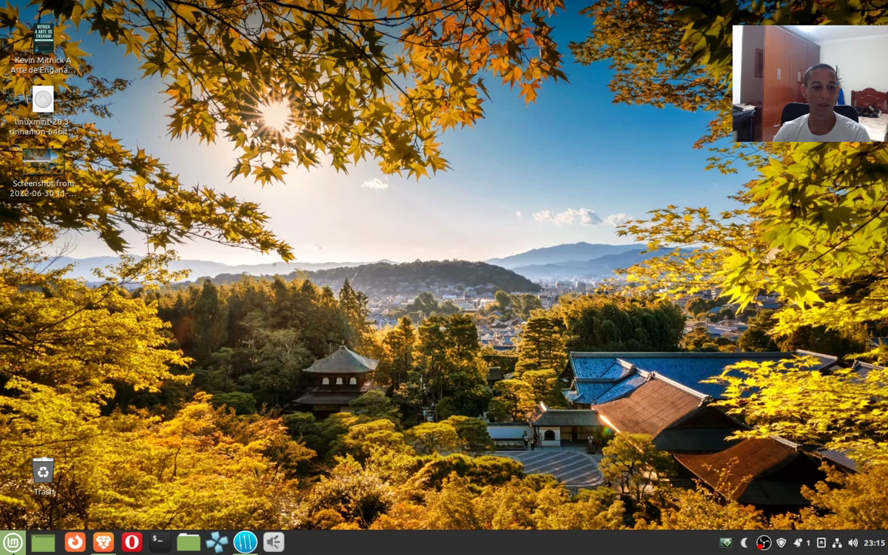
pyautogui.press('super')
pyautogui.moveTo(128, 350)
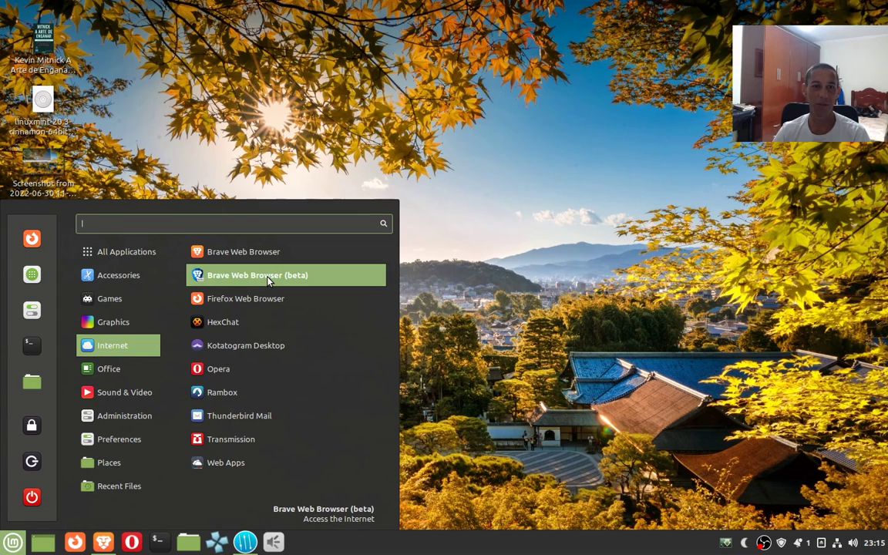
pyautogui.click(303, 48)
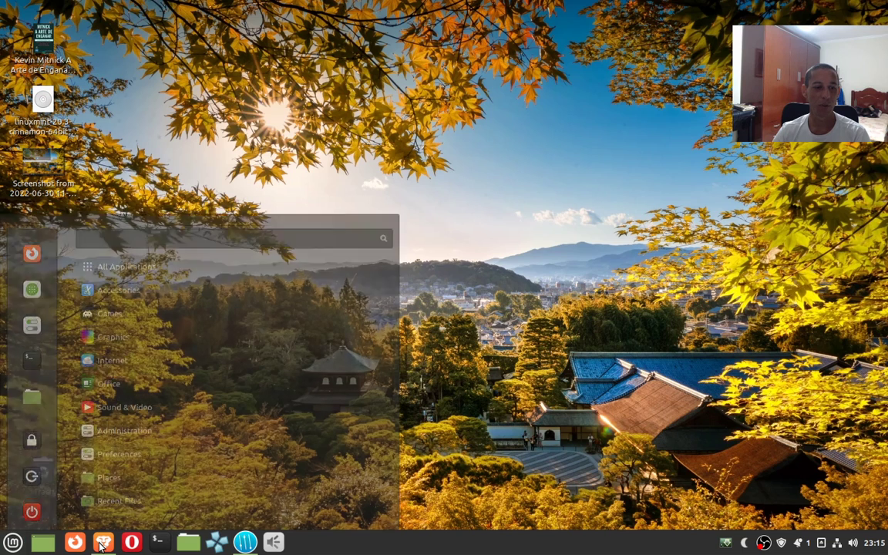
pyautogui.click(96, 488)
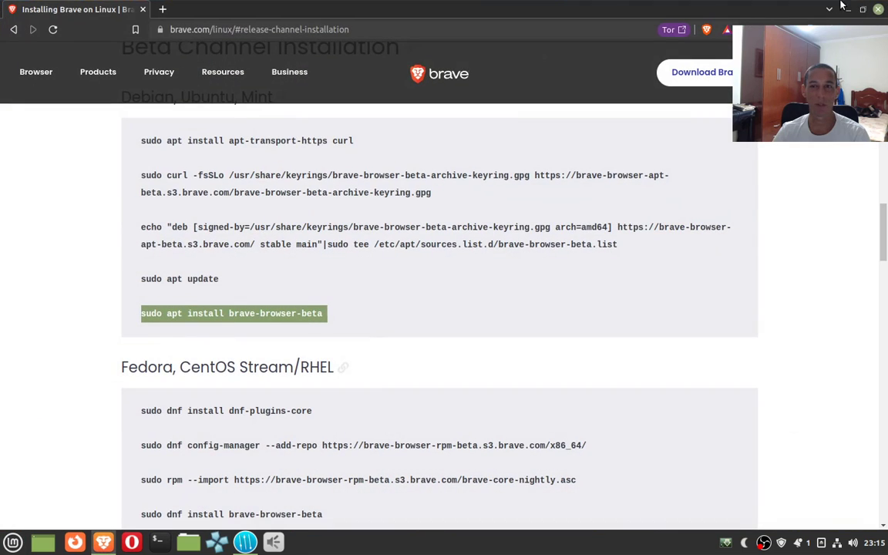
pyautogui.click(100, 494)
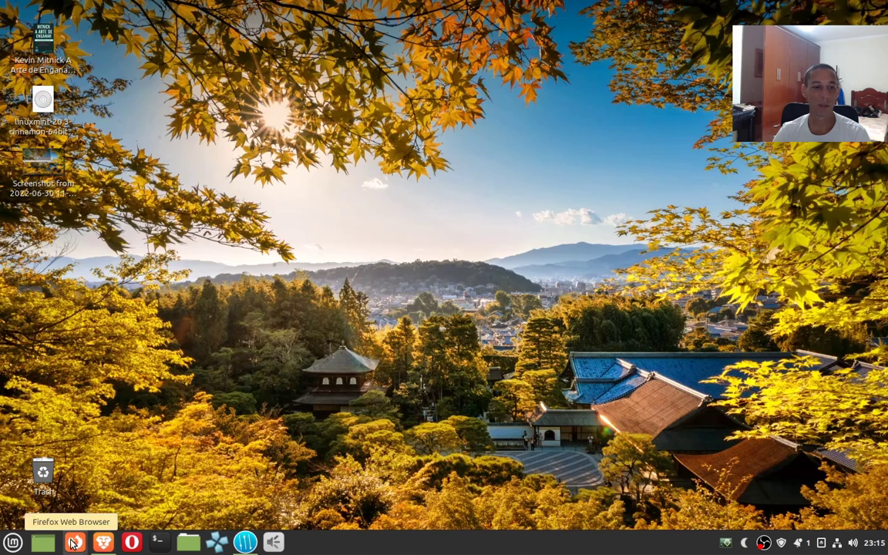
# Launch Brave Web Browser (beta), answer the default-browser prompt and maximize the welcome window
pyautogui.click(13, 545)
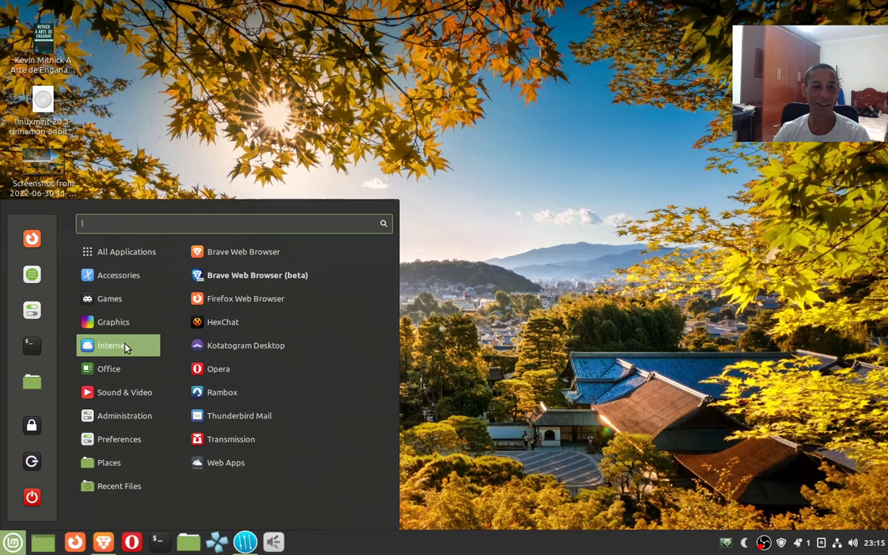
pyautogui.click(262, 283)
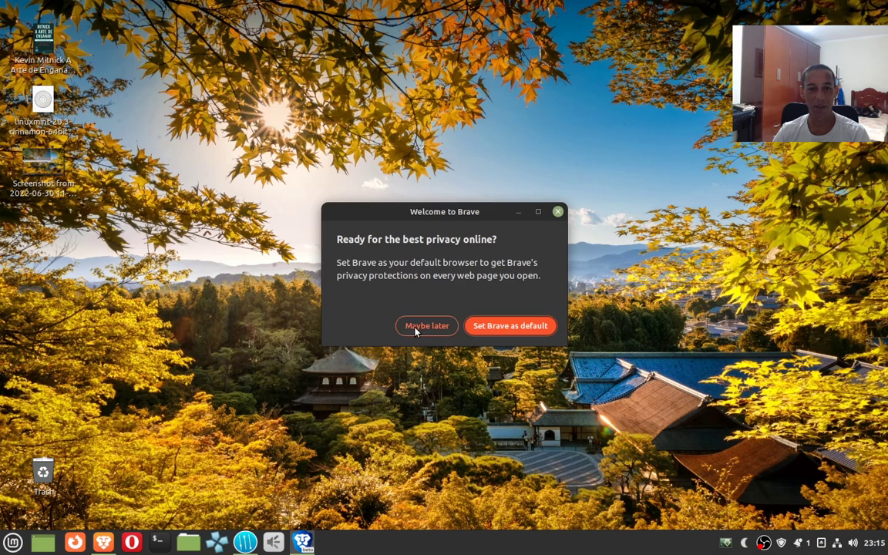
pyautogui.click(484, 330)
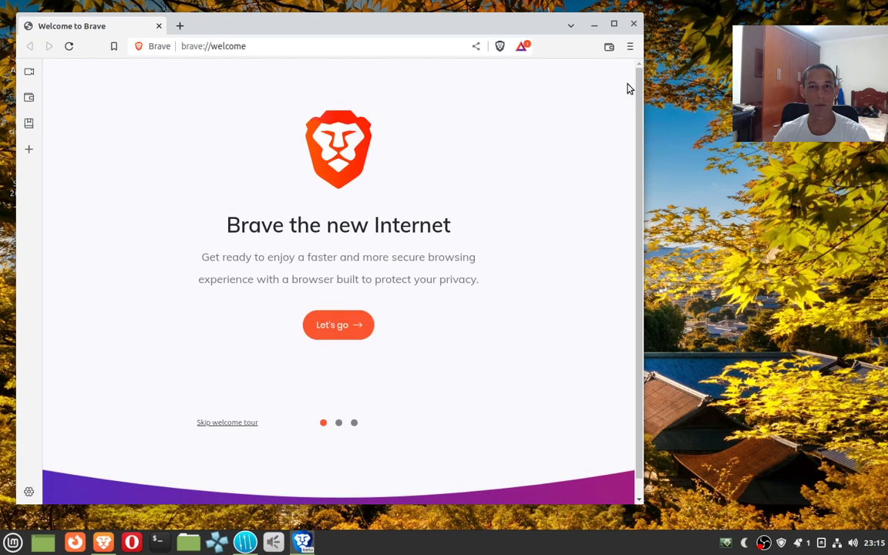
pyautogui.click(615, 25)
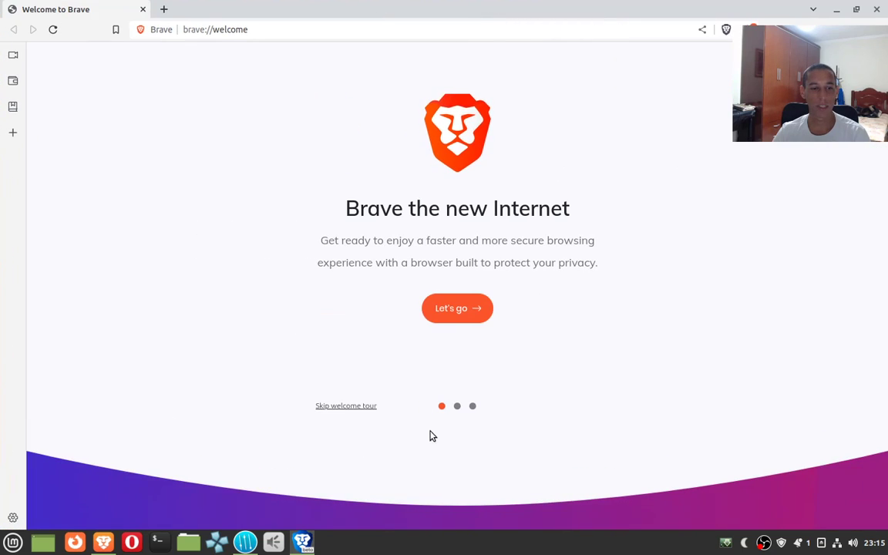
pyautogui.moveTo(299, 544)
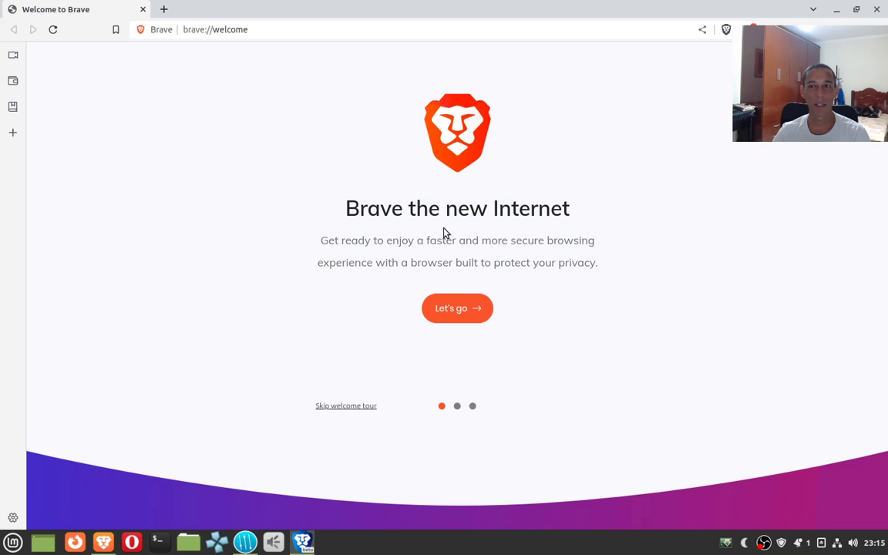
# Start the Brave welcome tour and advance to its page for importing bookmarks and settings
pyautogui.click(876, 29)
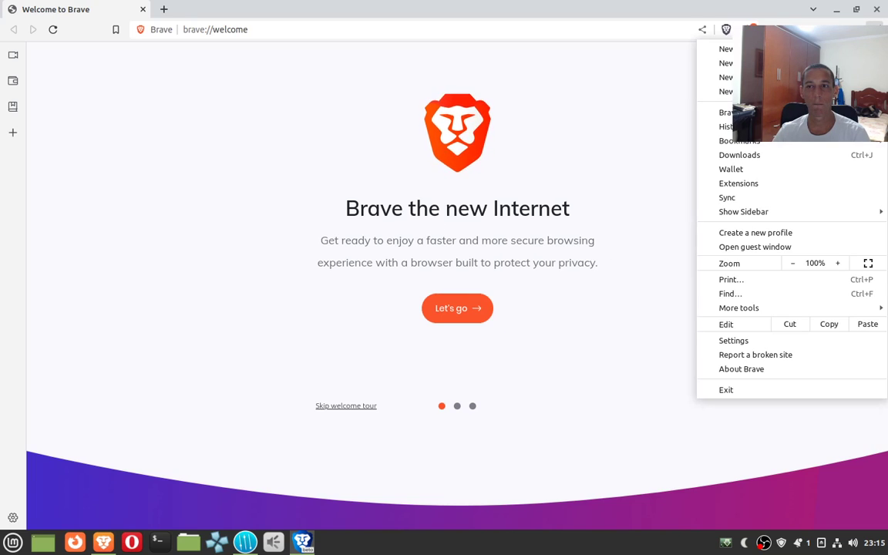
pyautogui.press('Escape')
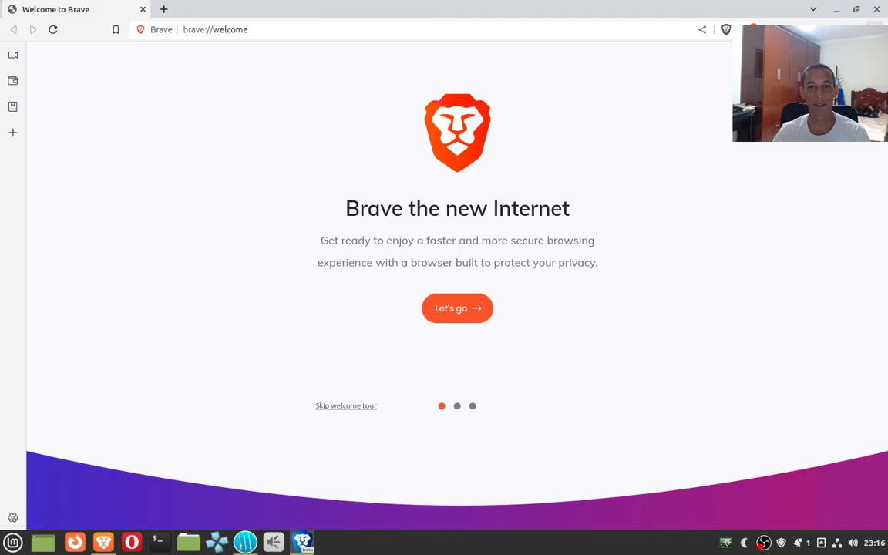
pyautogui.click(458, 308)
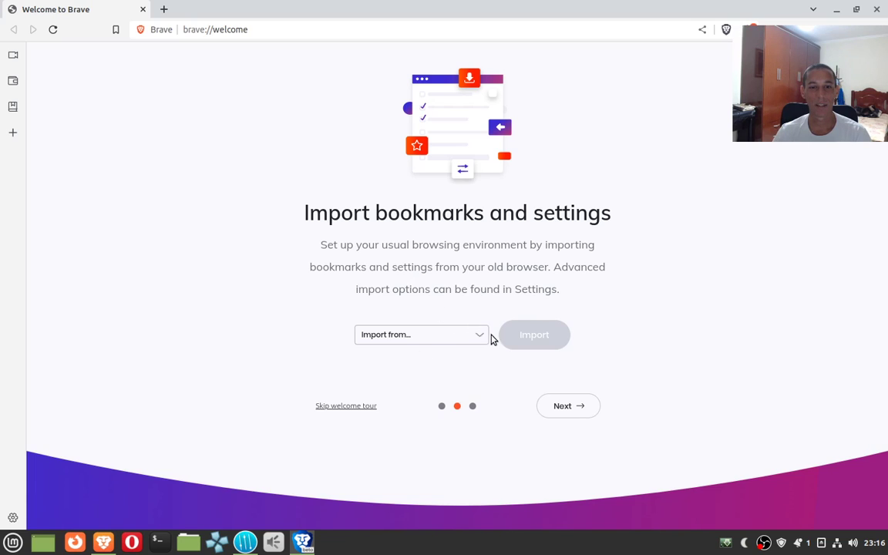
# Open the bookmark manager to view its import and export options, and close its tab again
pyautogui.click(874, 29)
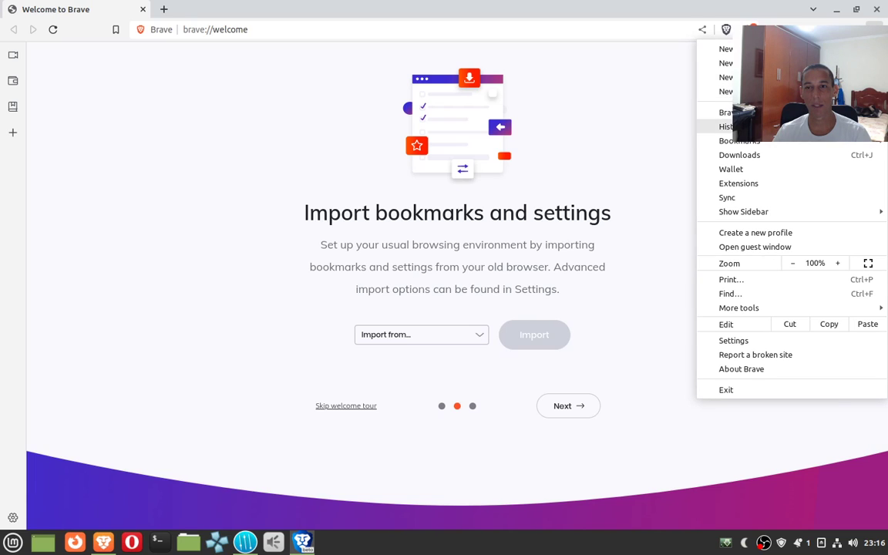
pyautogui.moveTo(744, 145)
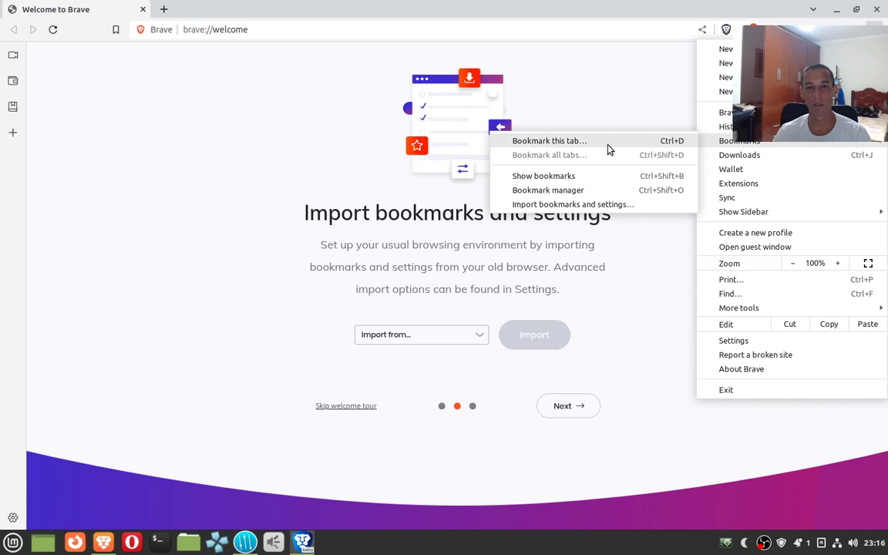
pyautogui.click(555, 191)
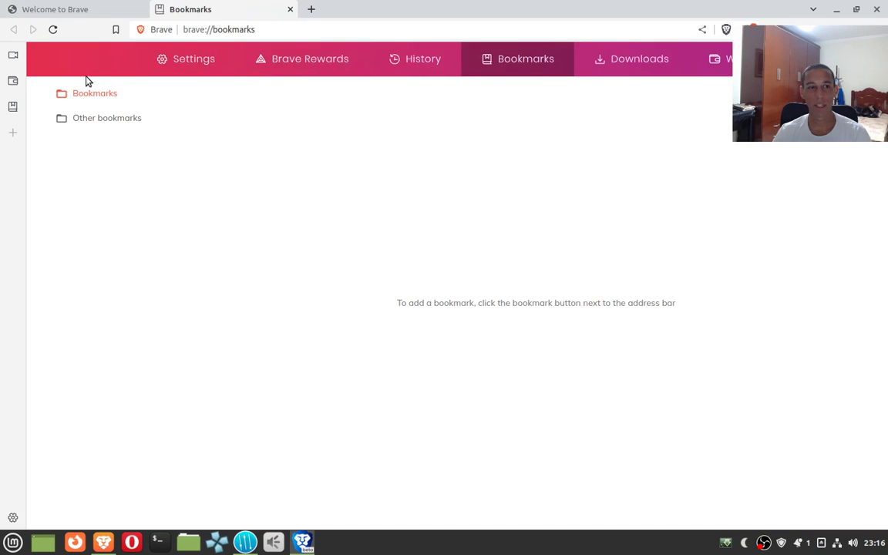
pyautogui.click(868, 94)
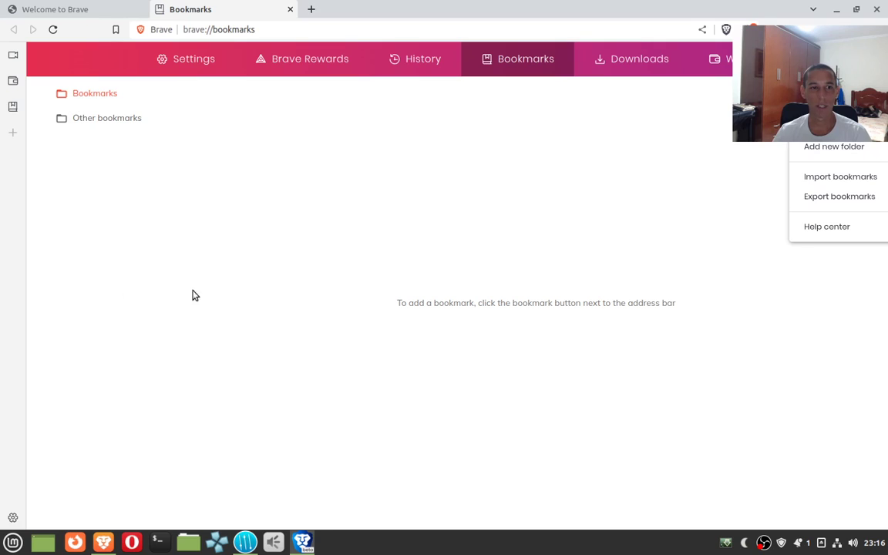
pyautogui.click(291, 10)
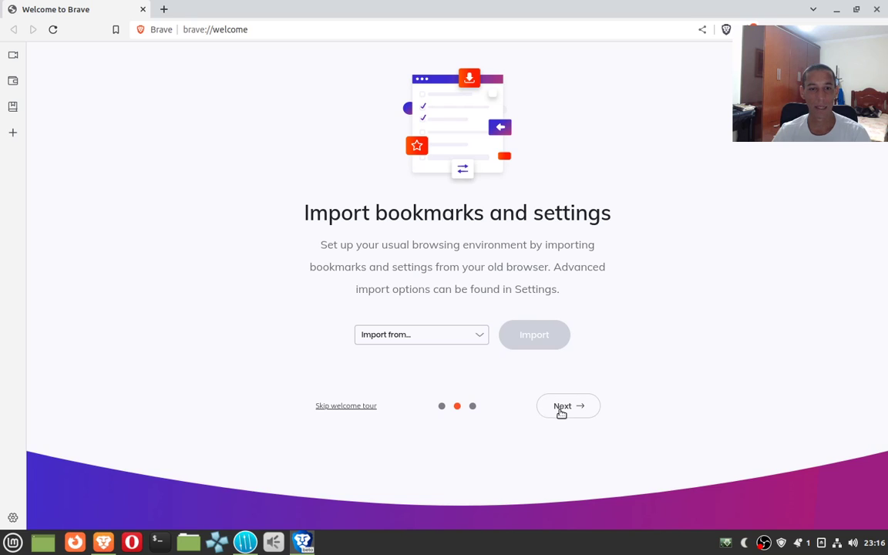
# Check which browsers are offered as import sources, and finish the welcome tour without importing anything
pyautogui.click(435, 339)
pyautogui.click(435, 340)
pyautogui.click(435, 340)
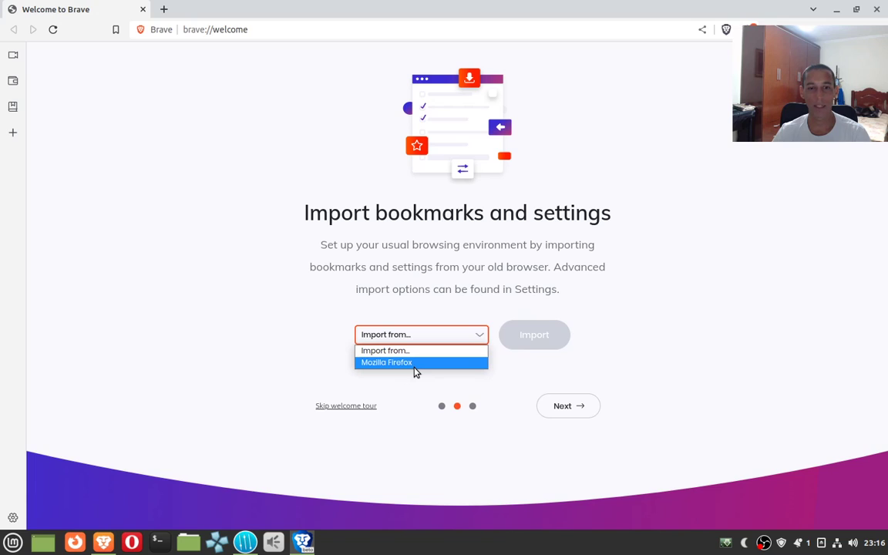
pyautogui.click(494, 396)
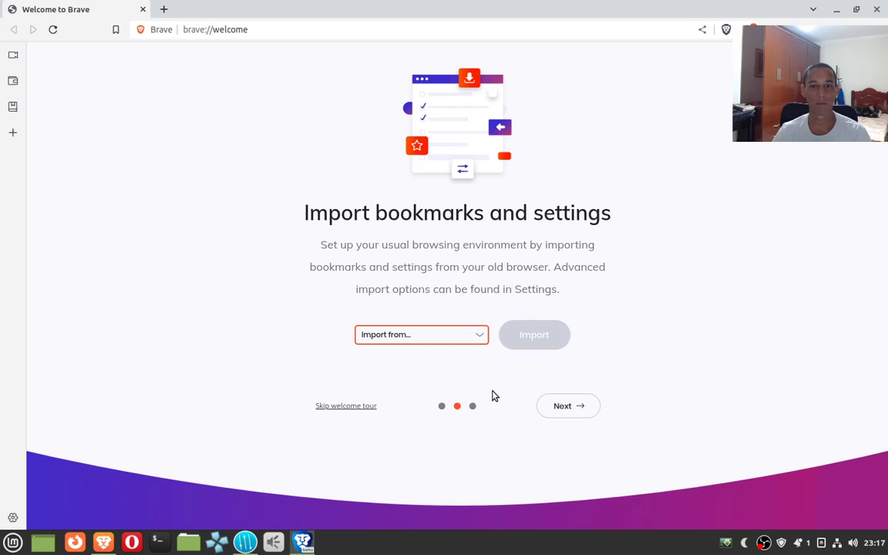
pyautogui.click(568, 406)
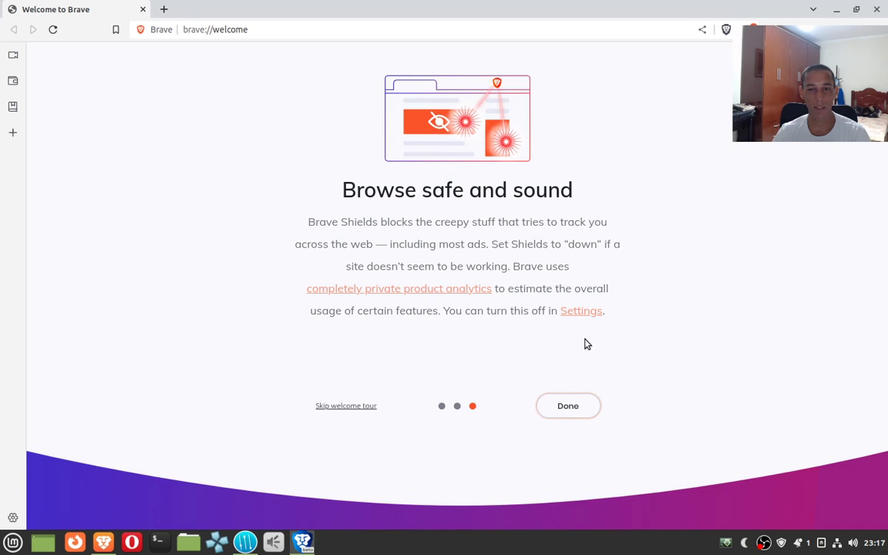
pyautogui.click(570, 408)
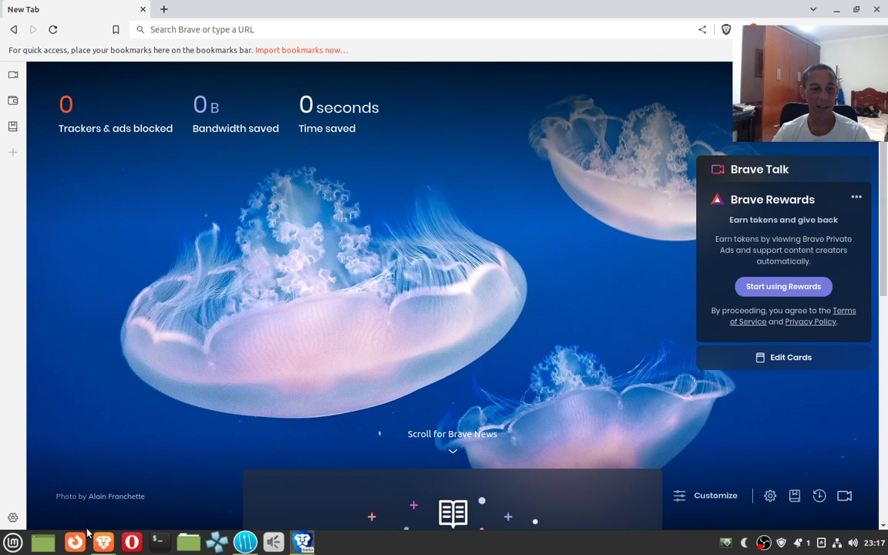
# Switch to the regular Brave window and open a new tab there
pyautogui.click(102, 549)
pyautogui.click(158, 9)
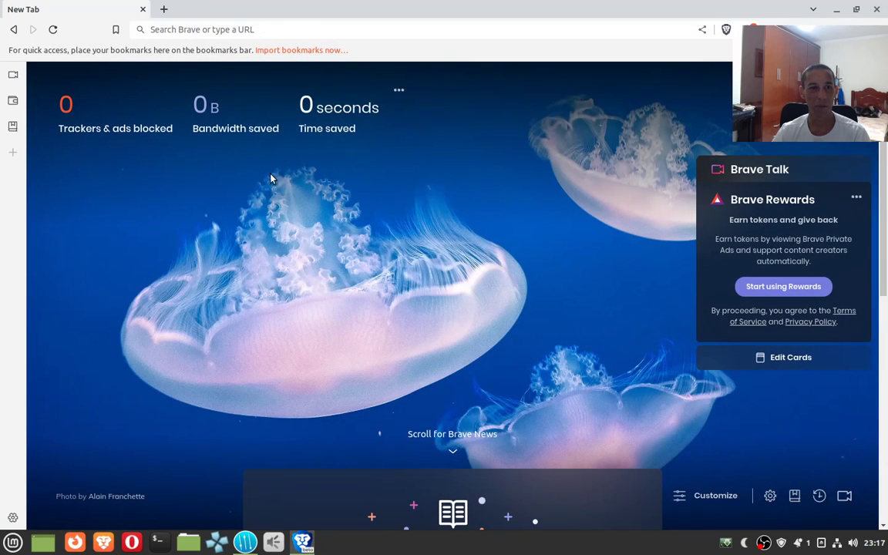
# Set the sidebar of the beta browser to Never show
pyautogui.rightClick(17, 264)
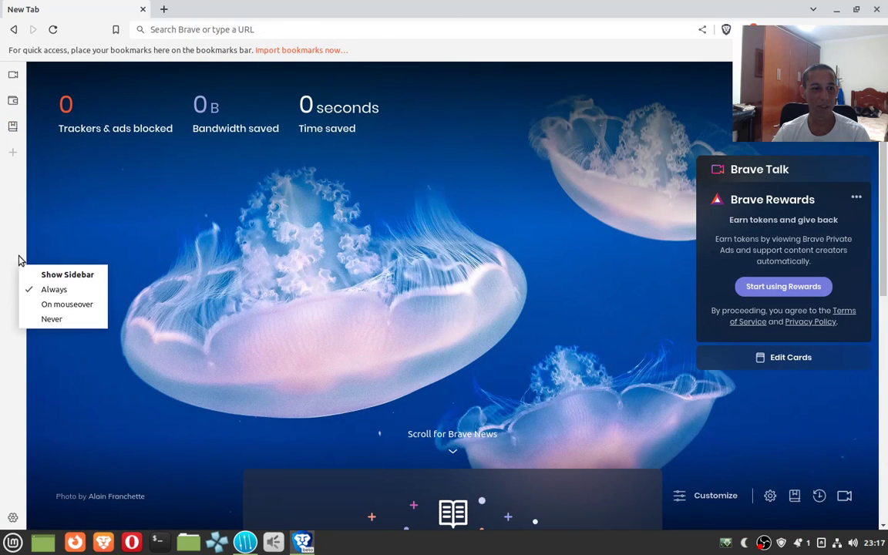
pyautogui.click(32, 288)
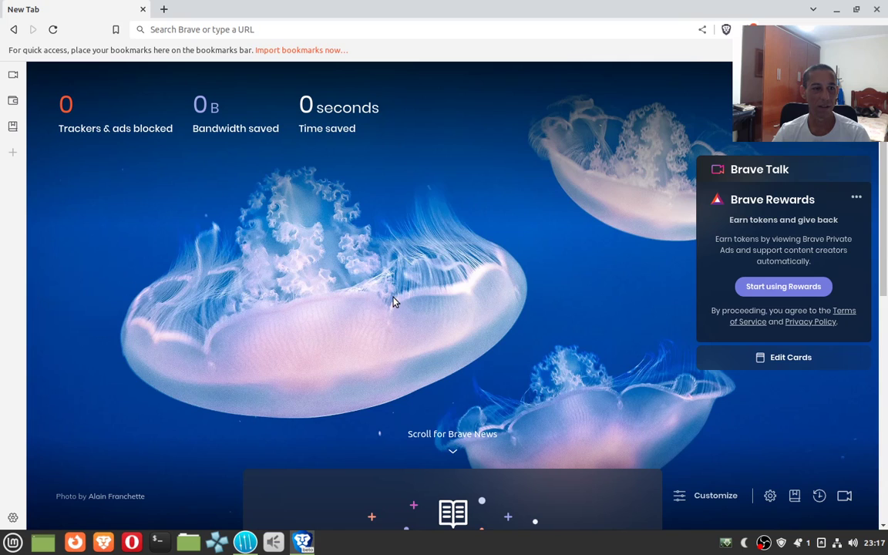
pyautogui.rightClick(2, 197)
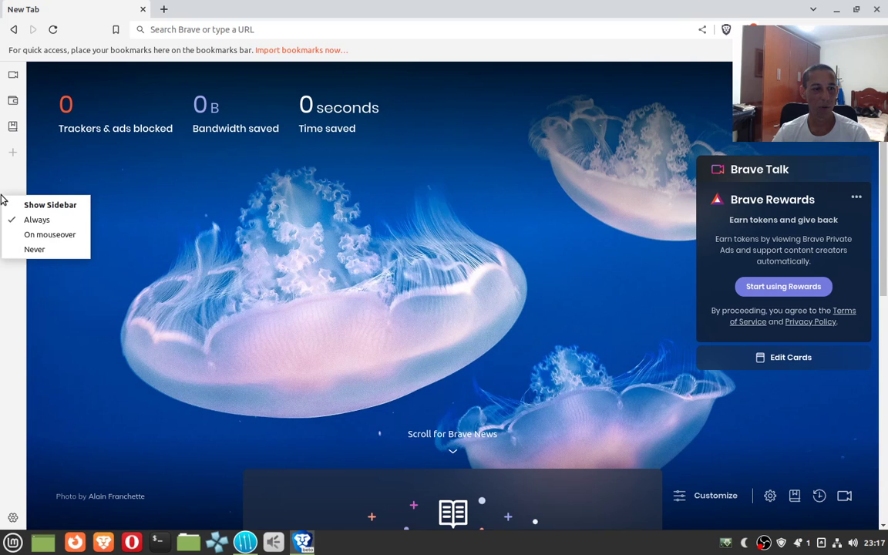
pyautogui.click(32, 249)
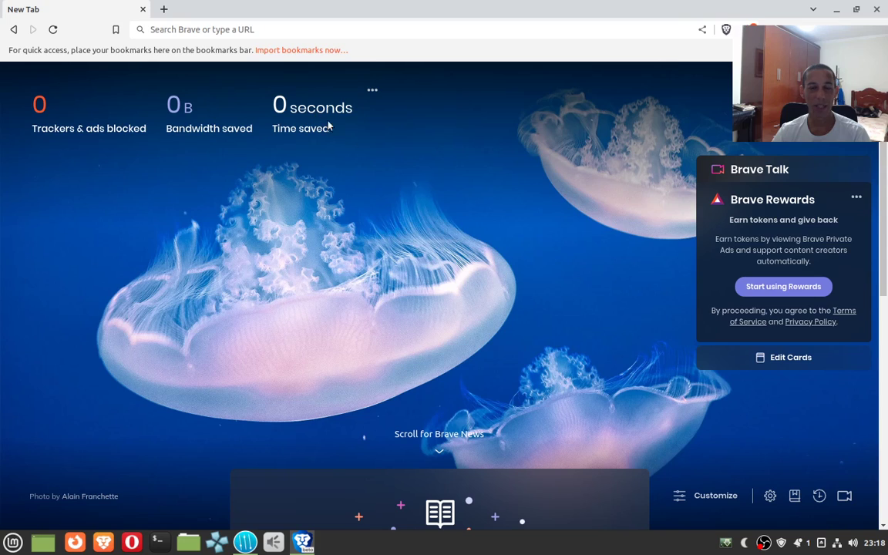
# Compare with the new tab page of the regular Brave window, and return to the beta browser
pyautogui.click(103, 542)
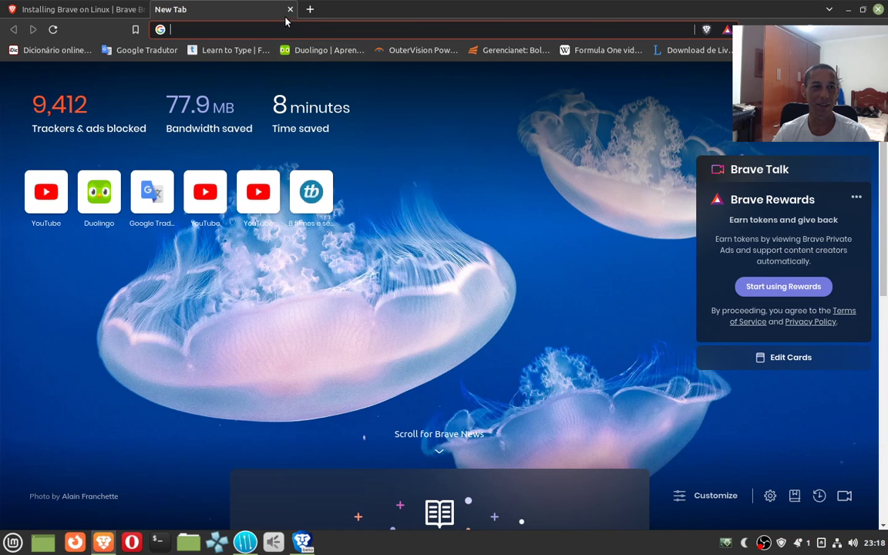
pyautogui.click(847, 10)
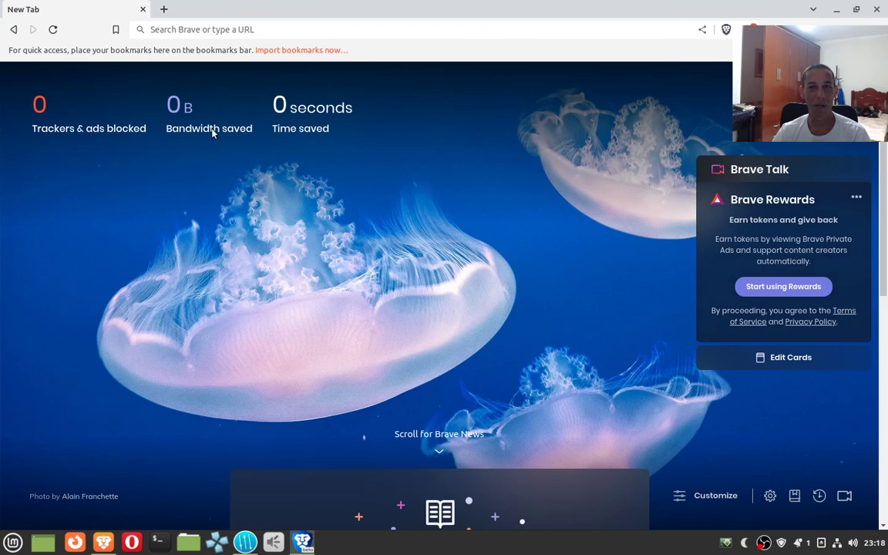
# Hide the Brave Rewards and Brave Talk cards on the new tab page
pyautogui.moveTo(850, 177)
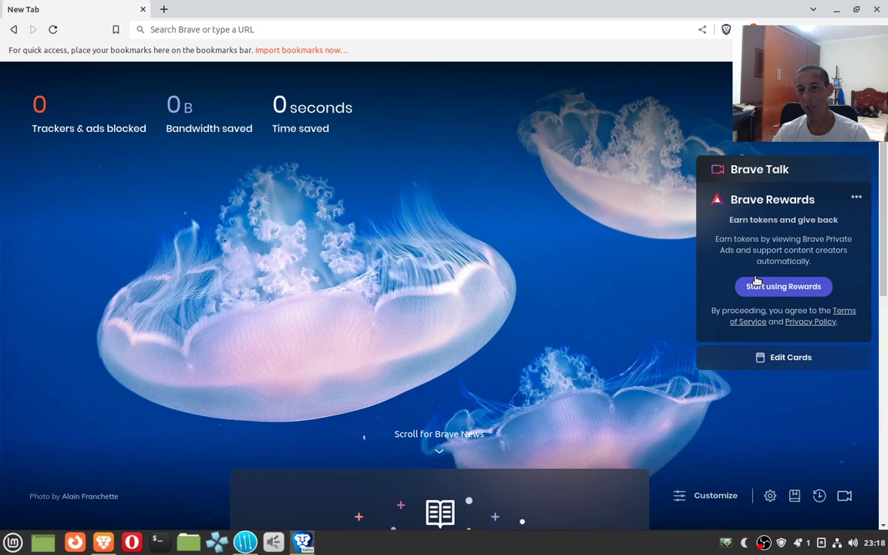
pyautogui.click(859, 198)
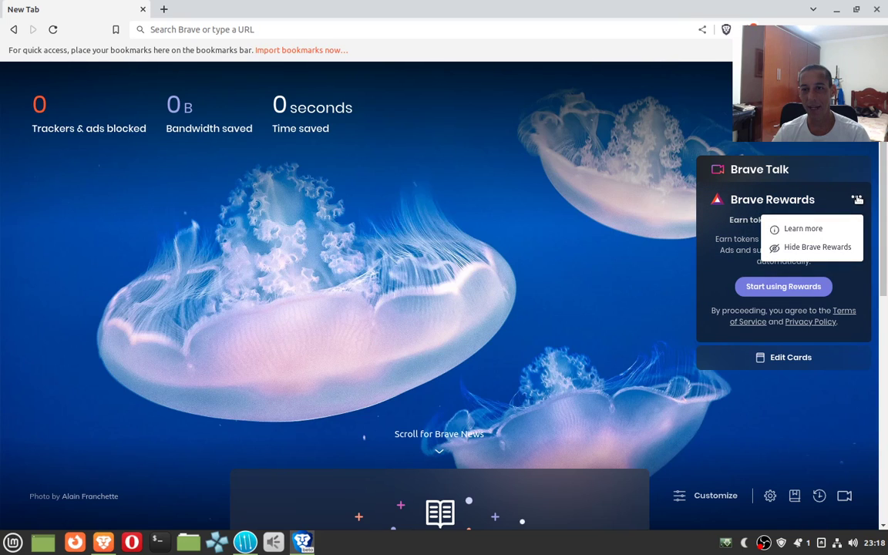
pyautogui.click(843, 248)
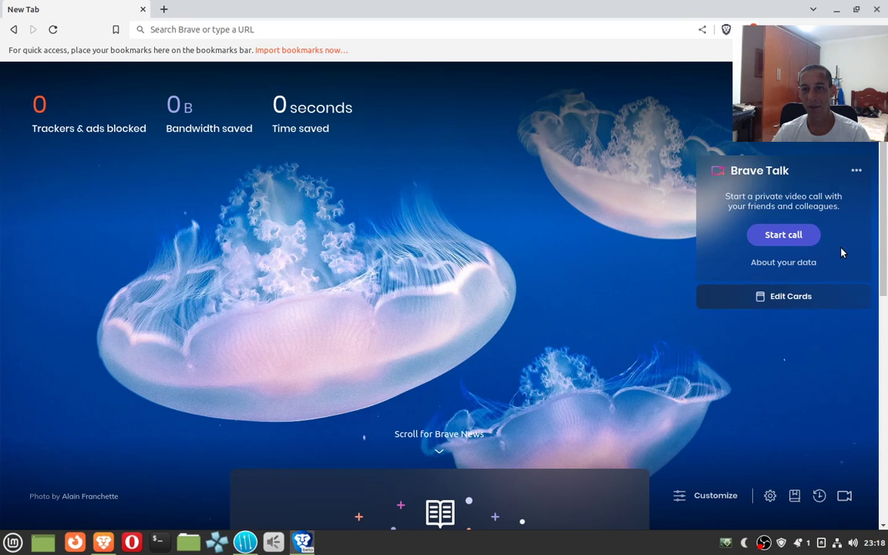
pyautogui.click(858, 172)
pyautogui.click(839, 201)
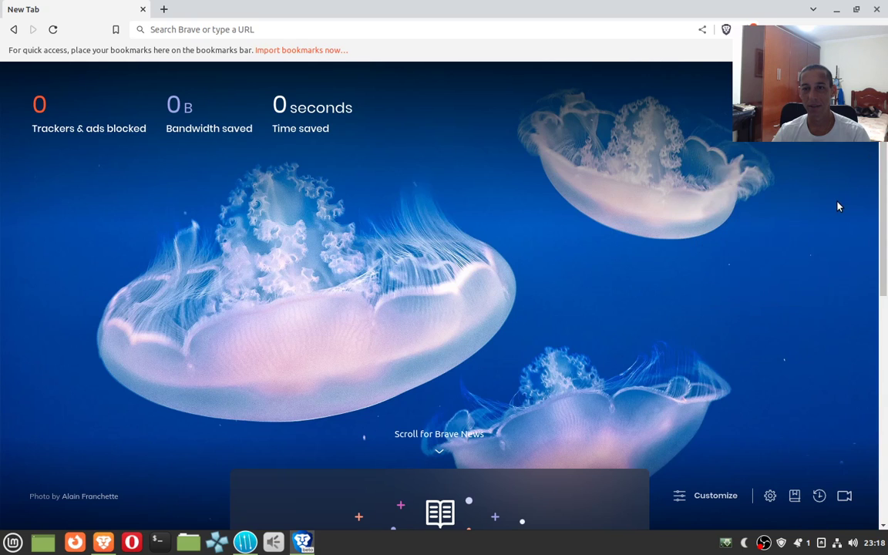
# Review the Customize Dashboard sections from Background Image and Brave Stats through Clock and Cards, and close the dialog
pyautogui.click(713, 495)
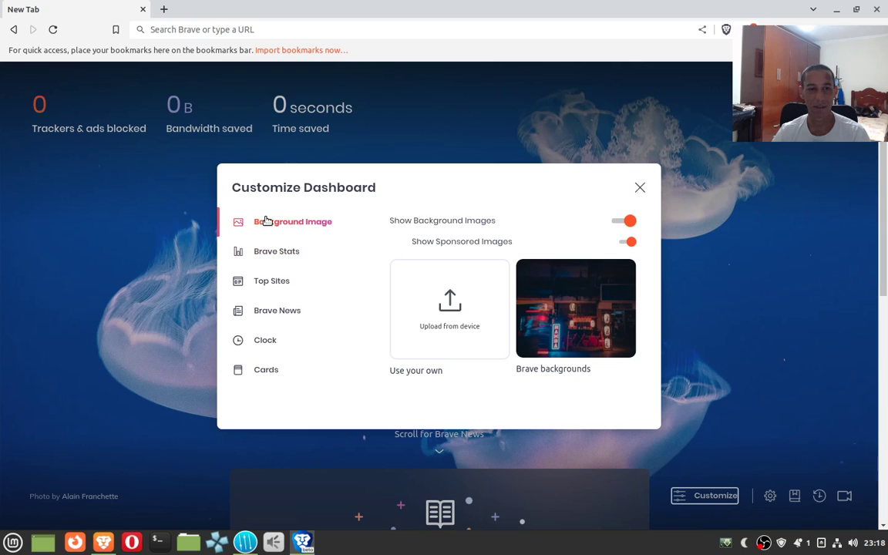
pyautogui.click(272, 257)
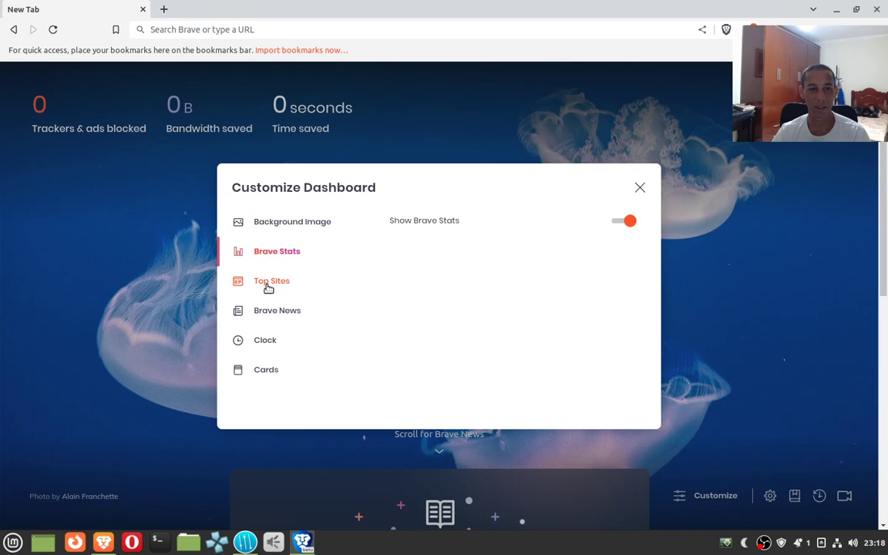
pyautogui.click(269, 283)
pyautogui.click(265, 314)
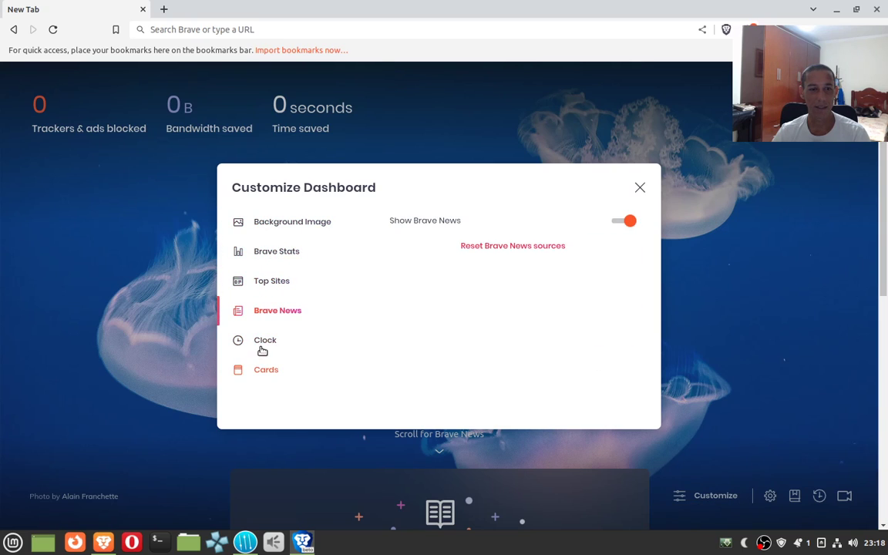
pyautogui.click(260, 342)
pyautogui.click(272, 371)
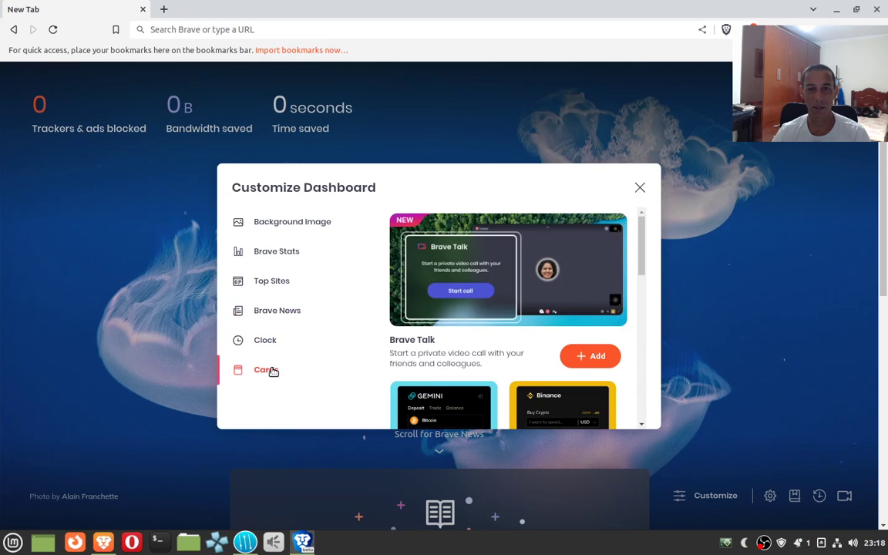
pyautogui.click(266, 342)
pyautogui.click(805, 234)
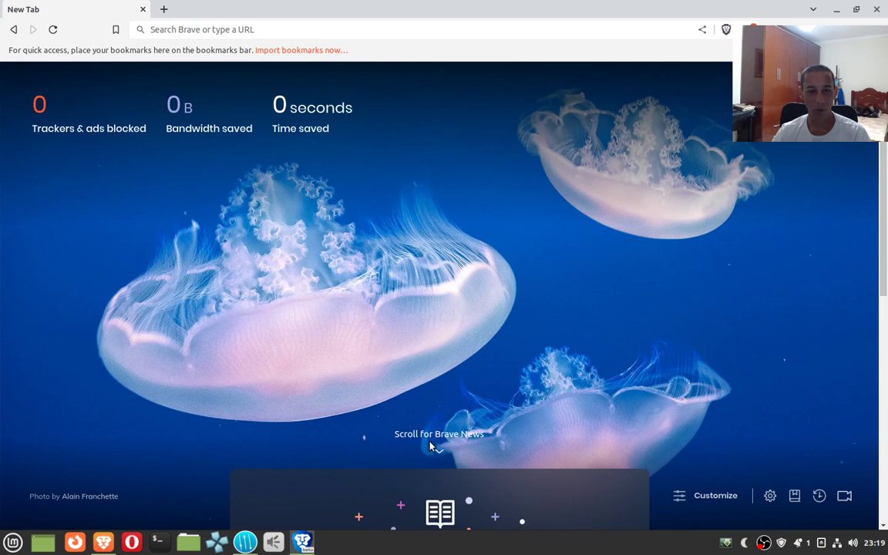
# Decline the Brave News feed on the new tab page
pyautogui.scroll(-5, 447, 452)
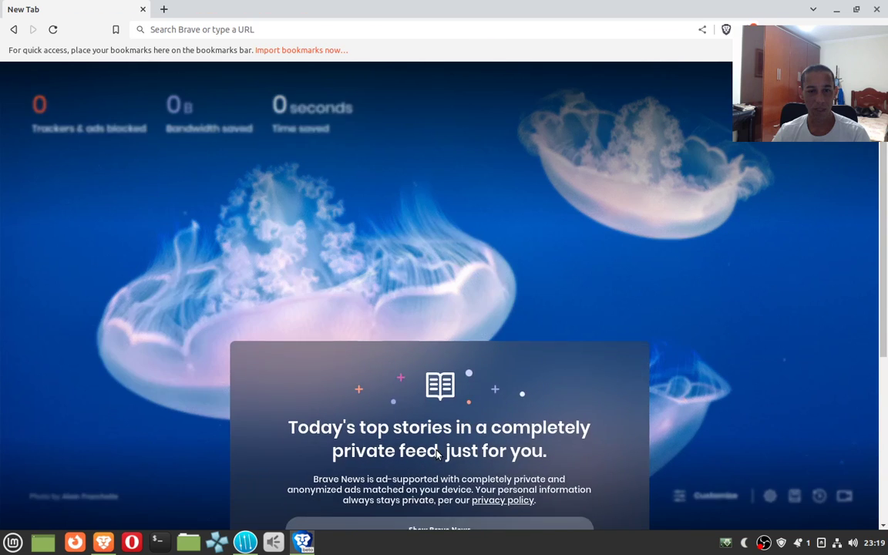
pyautogui.scroll(2, 438, 416)
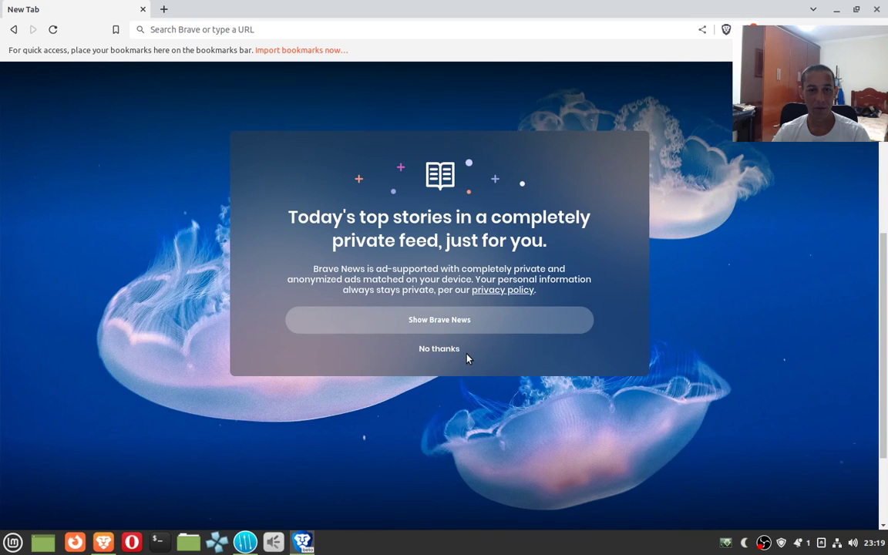
pyautogui.click(439, 349)
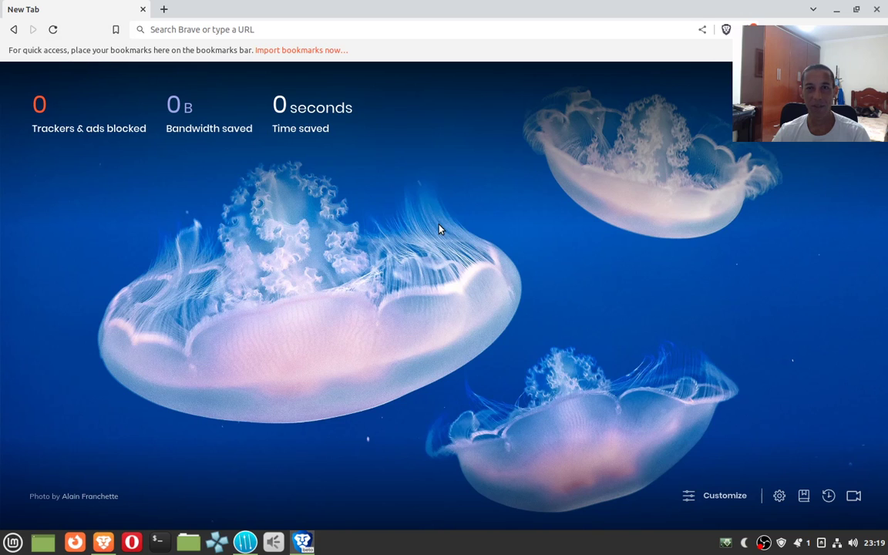
# Reload the new tab page three times to view different background images
pyautogui.click(52, 30)
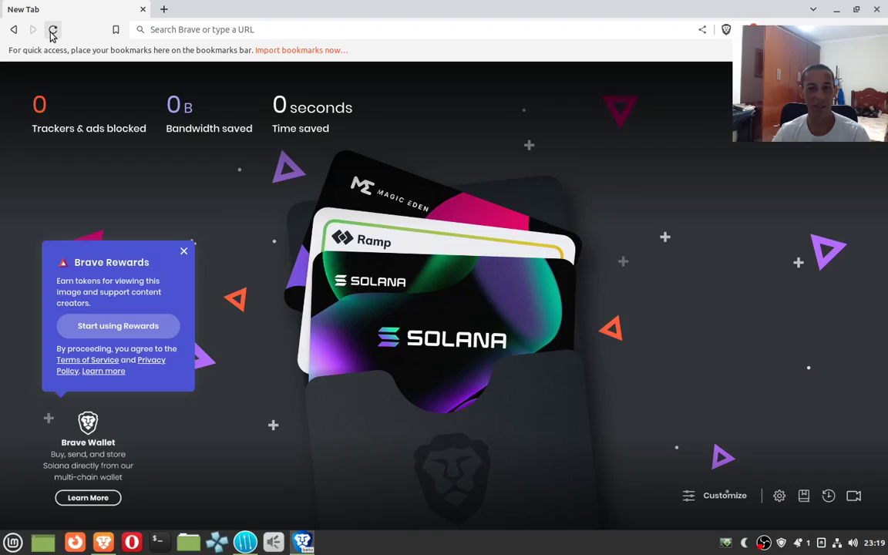
pyautogui.click(52, 31)
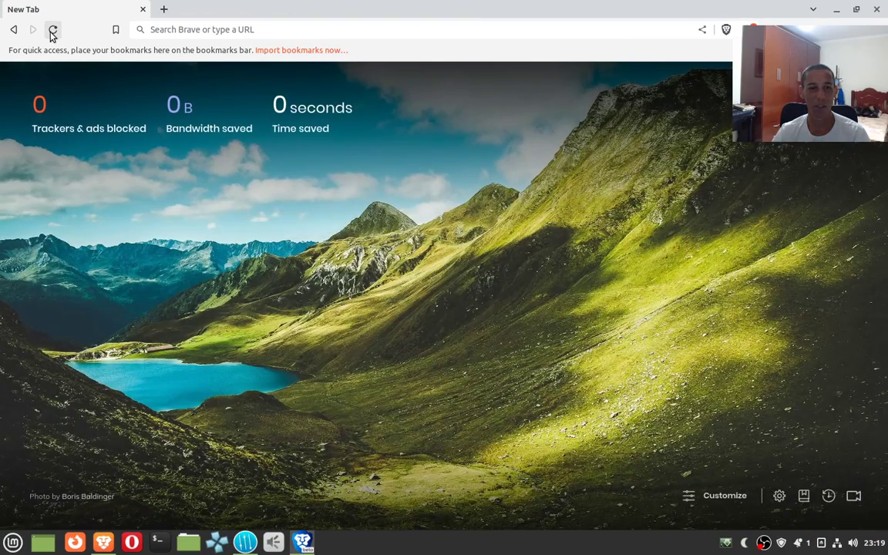
pyautogui.click(53, 31)
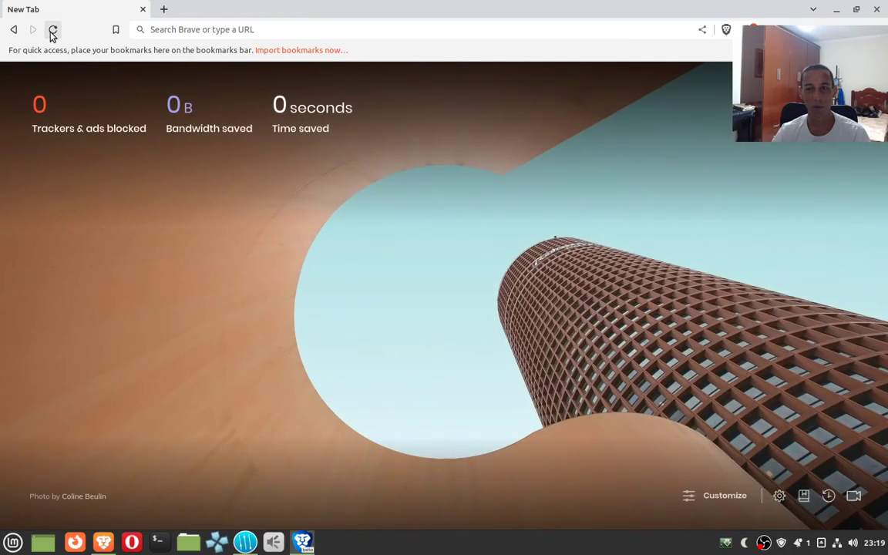
# Switch to the regular Brave window and go from the Linux installation page to the brave.com home page
pyautogui.click(103, 542)
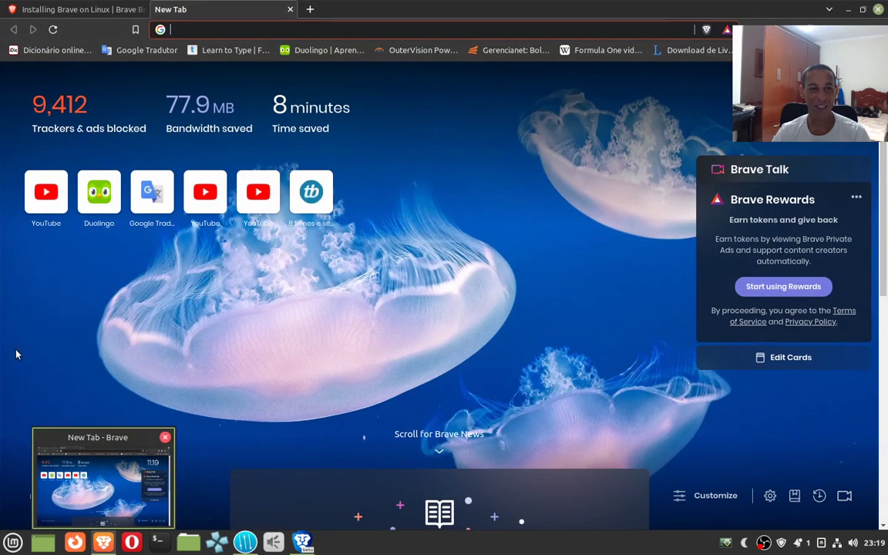
pyautogui.click(110, 11)
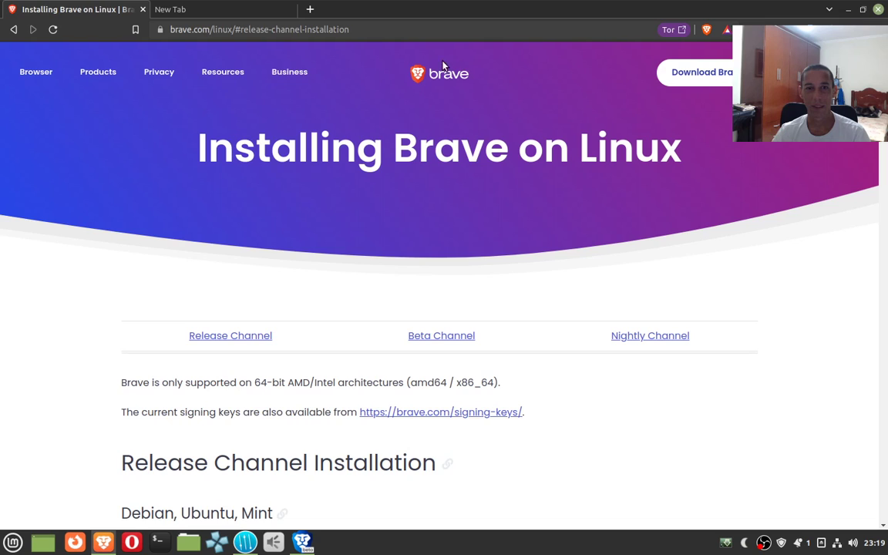
pyautogui.click(444, 70)
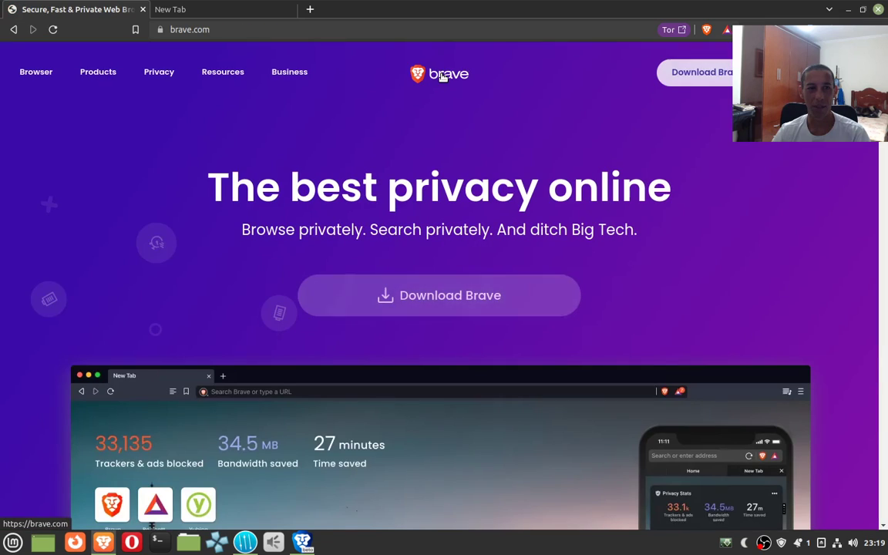
# Review the Shields panel for brave.com and skim the home page from the download banner through the feature sections
pyautogui.click(707, 30)
pyautogui.click(707, 30)
pyautogui.click(707, 30)
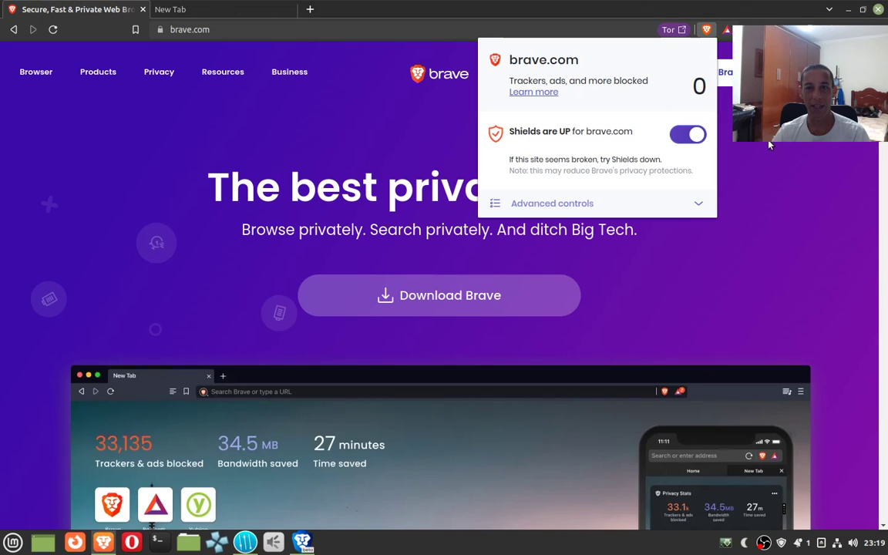
pyautogui.click(707, 30)
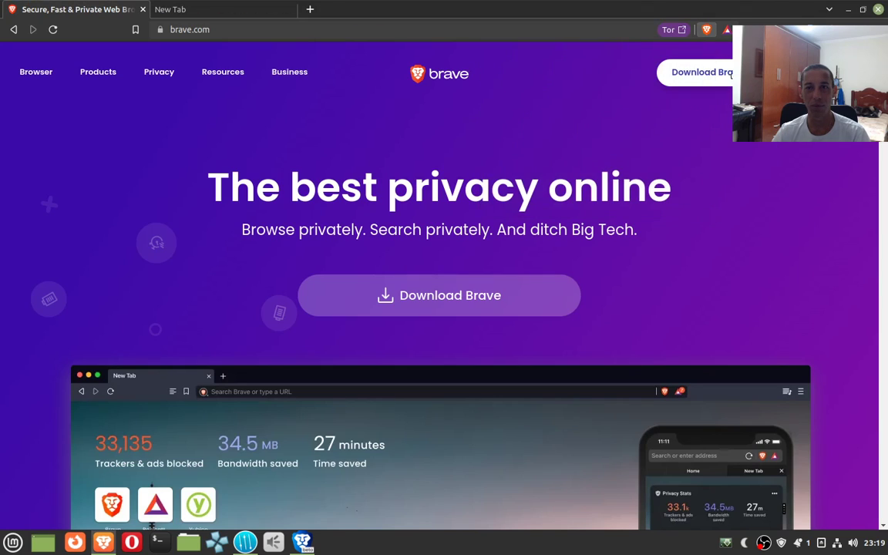
pyautogui.click(707, 30)
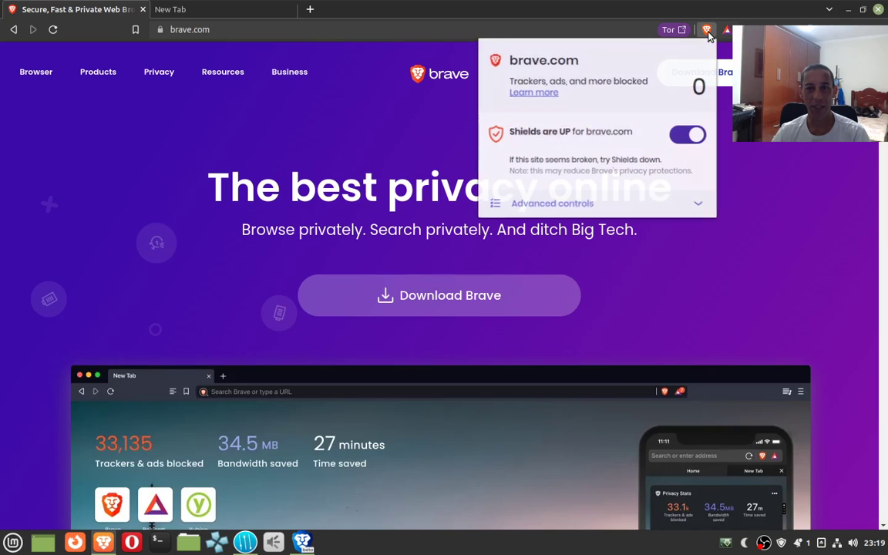
pyautogui.click(769, 150)
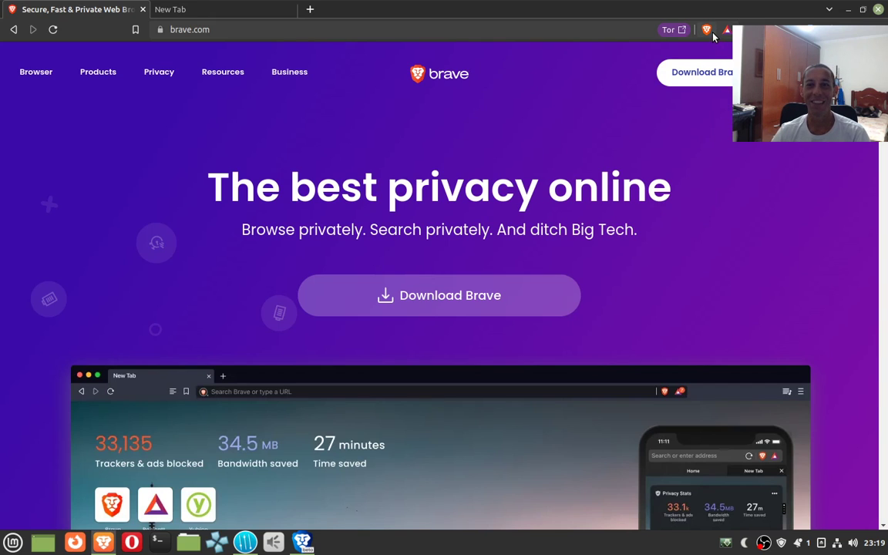
pyautogui.scroll(-10, 886, 284)
pyautogui.scroll(-10, 887, 284)
pyautogui.scroll(20, 887, 231)
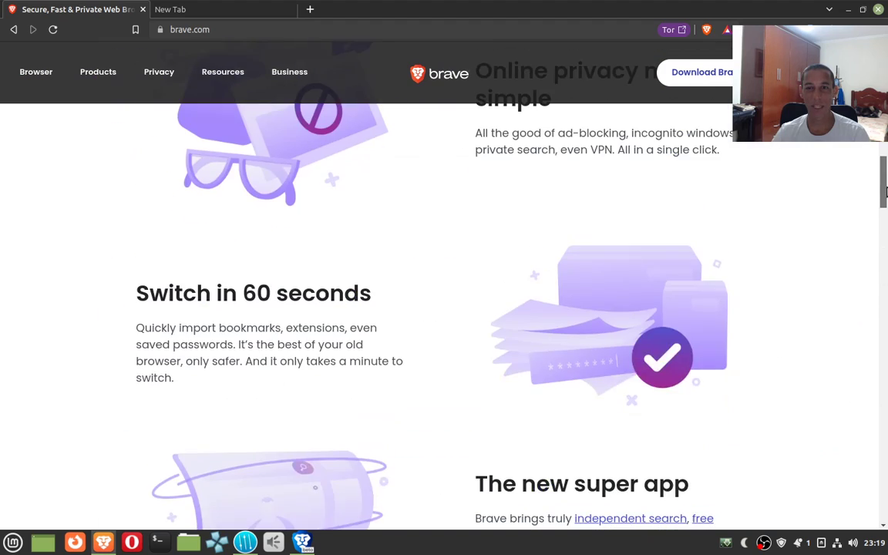
pyautogui.moveTo(885, 193); pyautogui.dragTo(885, 100)
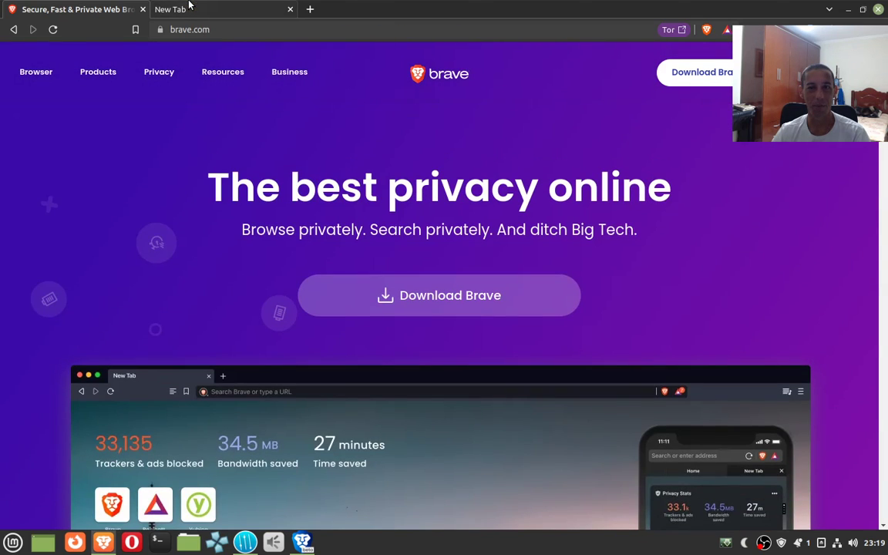
# Turn Shields down for brave.com and back up again
pyautogui.click(706, 31)
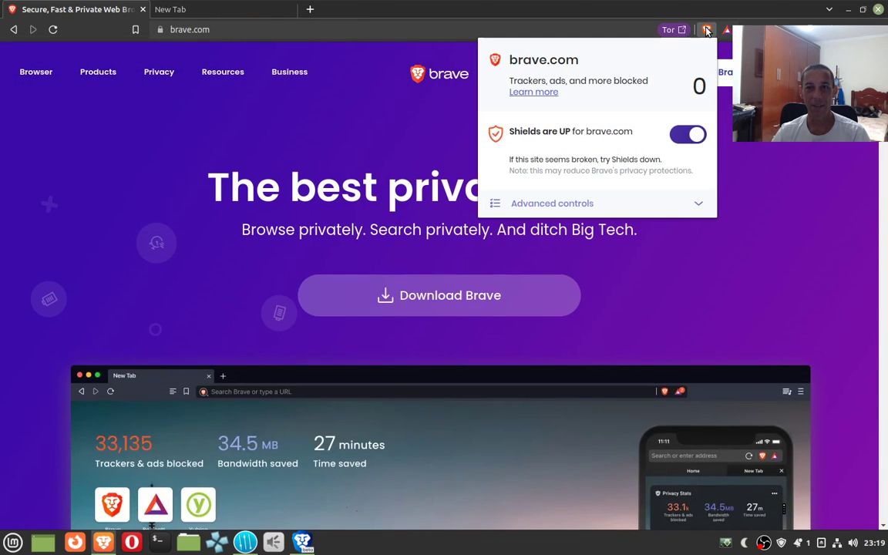
pyautogui.click(690, 136)
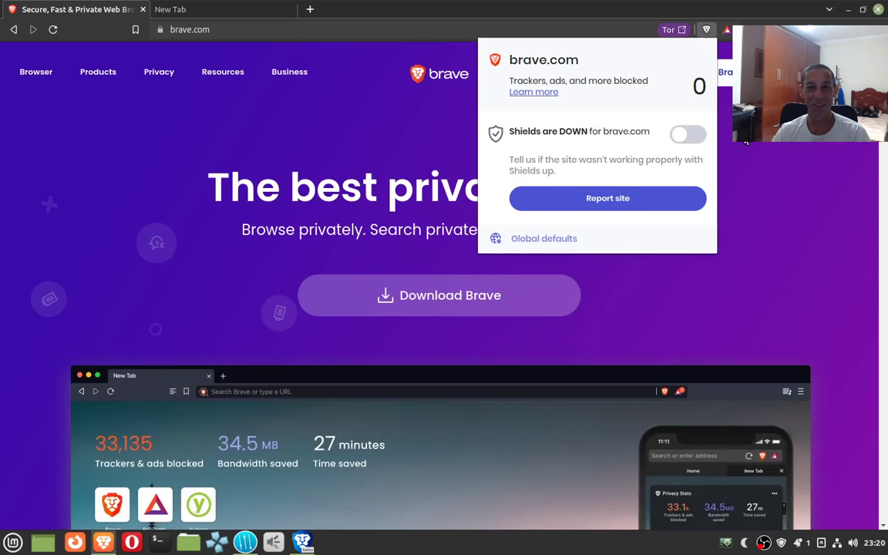
pyautogui.click(746, 142)
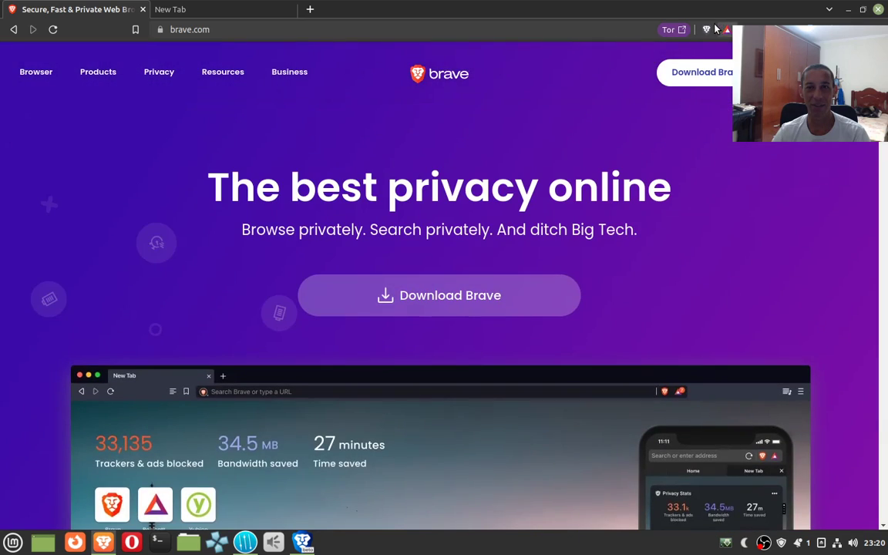
pyautogui.click(706, 29)
pyautogui.click(687, 134)
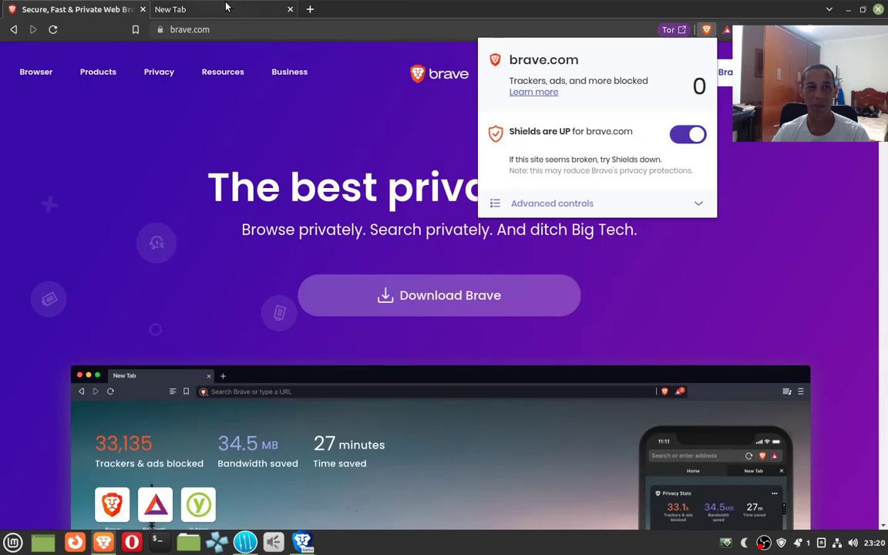
# Open the bookmarked Duolingo site in the empty tab and find the ad blocker notice on the learn page
pyautogui.click(225, 8)
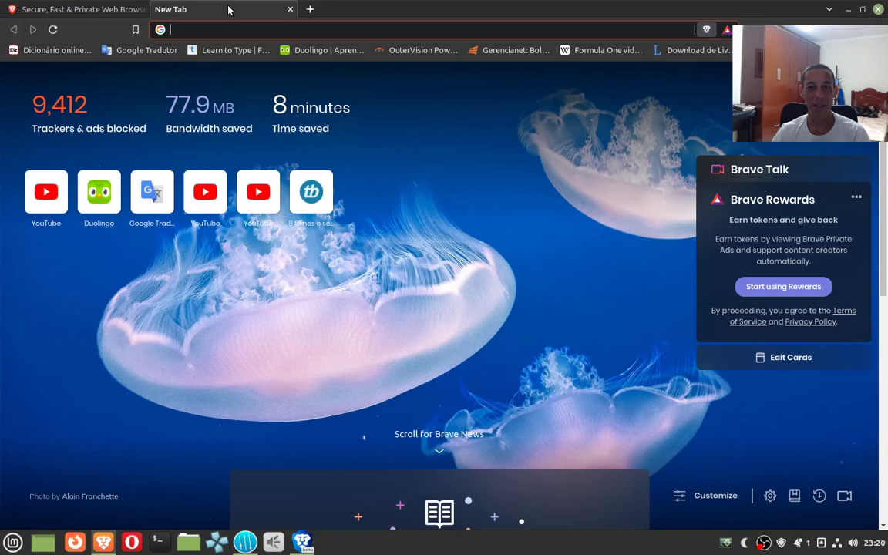
pyautogui.click(314, 51)
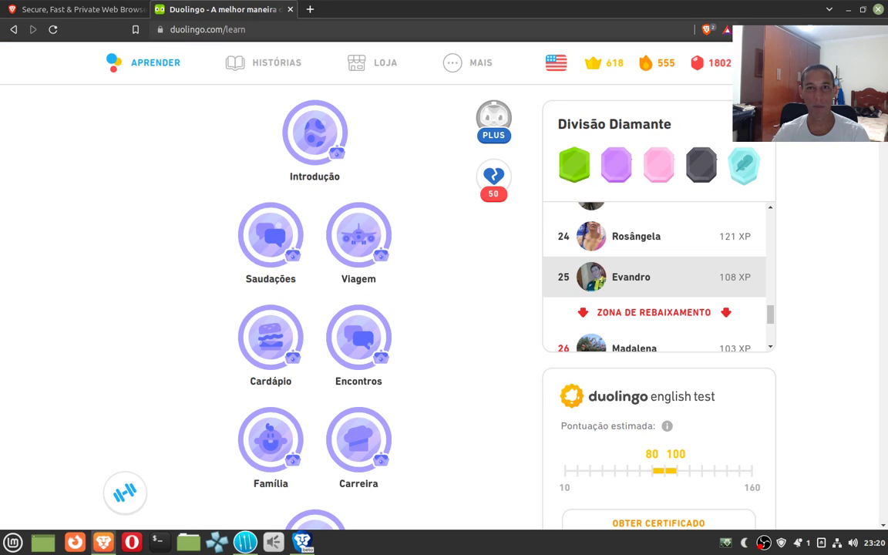
pyautogui.scroll(-5, 708, 526)
pyautogui.scroll(5, 708, 527)
pyautogui.scroll(-10, 708, 527)
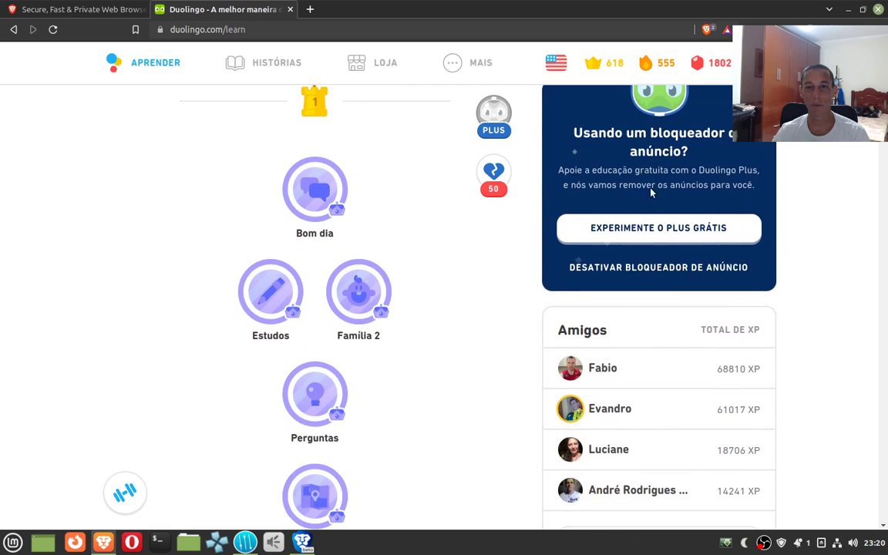
pyautogui.scroll(1, 632, 156)
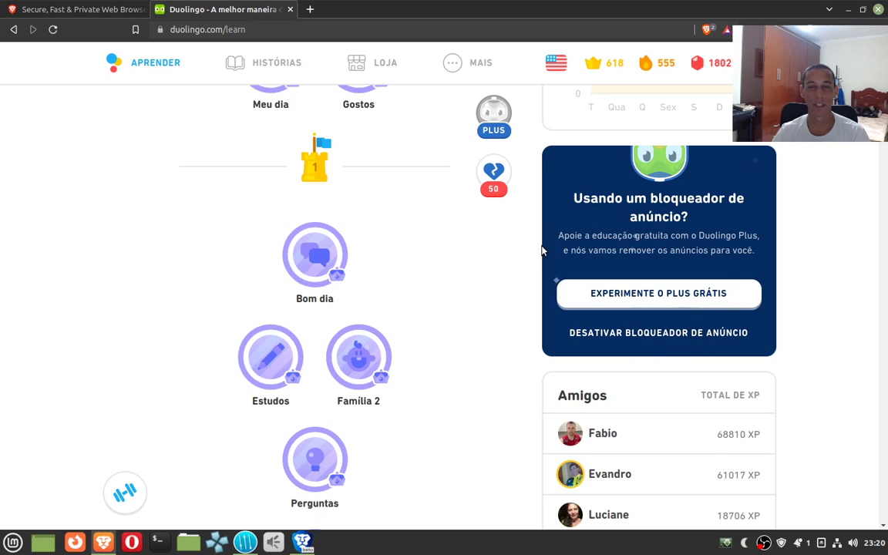
pyautogui.click(709, 29)
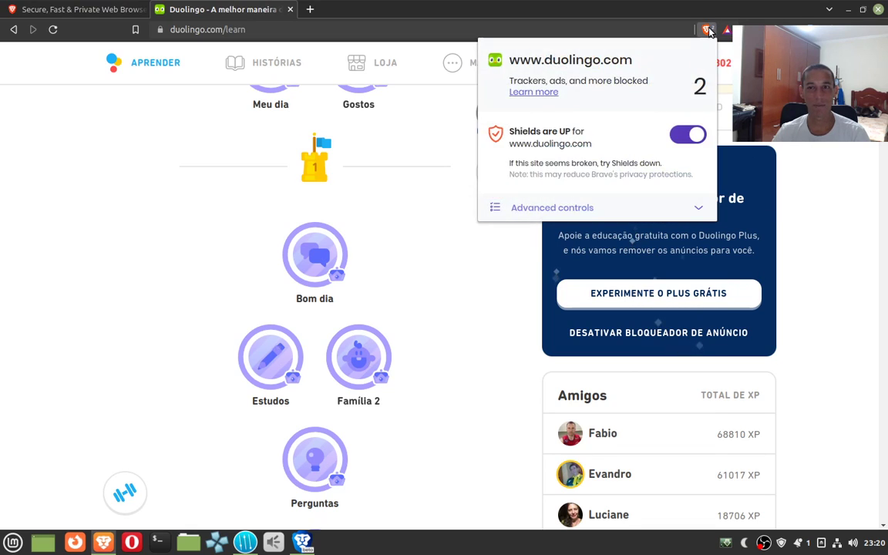
pyautogui.click(682, 137)
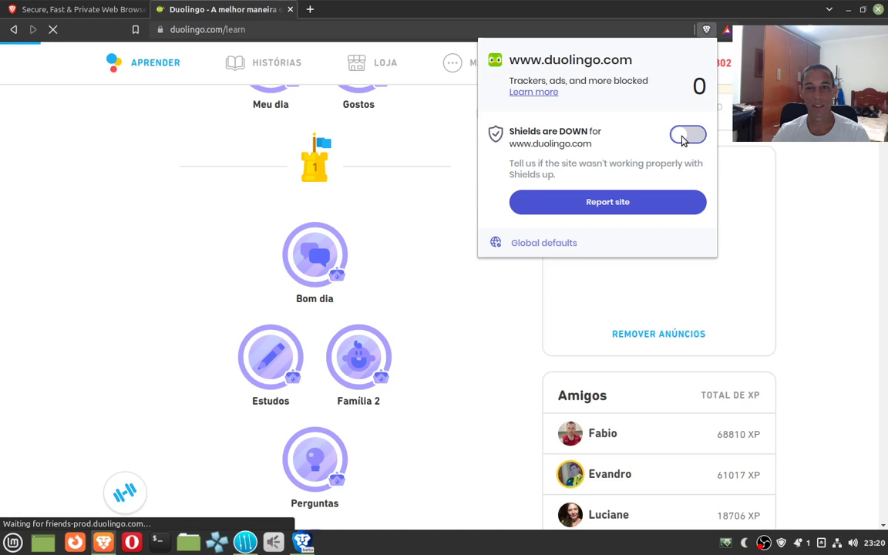
pyautogui.click(832, 165)
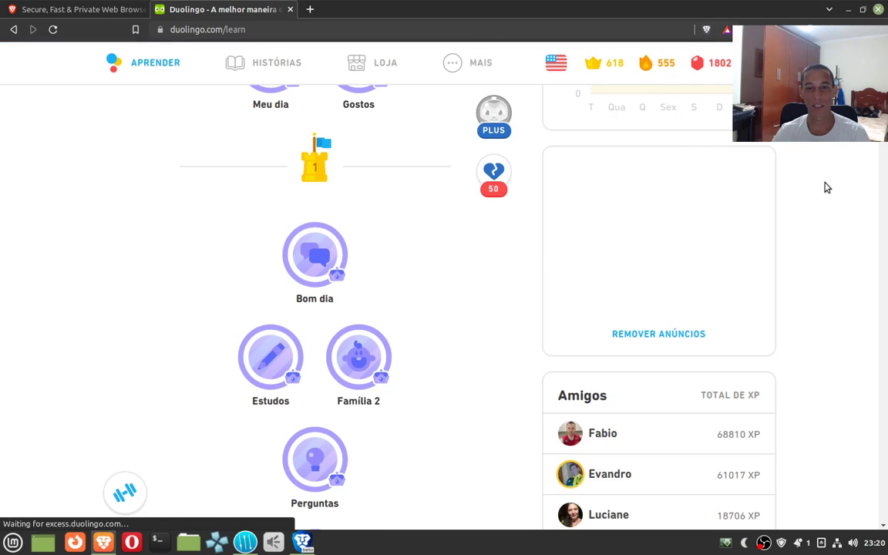
pyautogui.scroll(4, 546, 288)
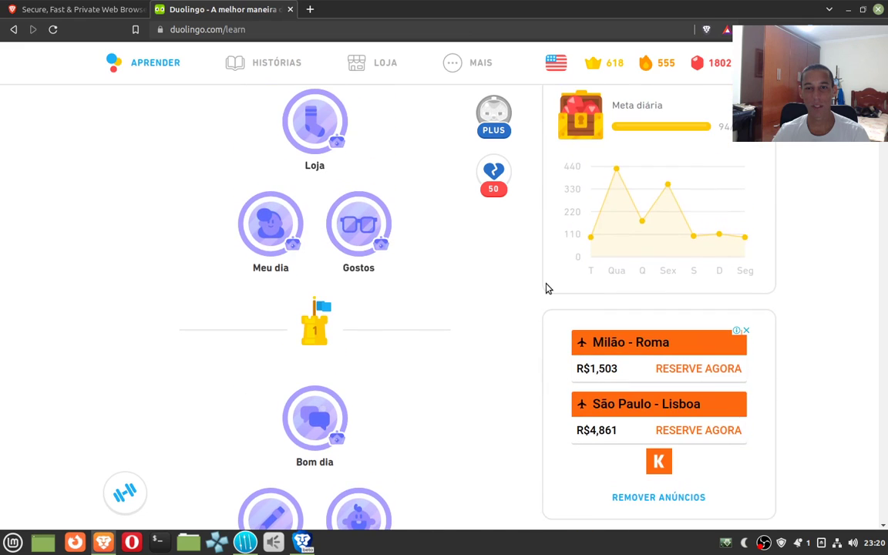
pyautogui.scroll(2, 546, 289)
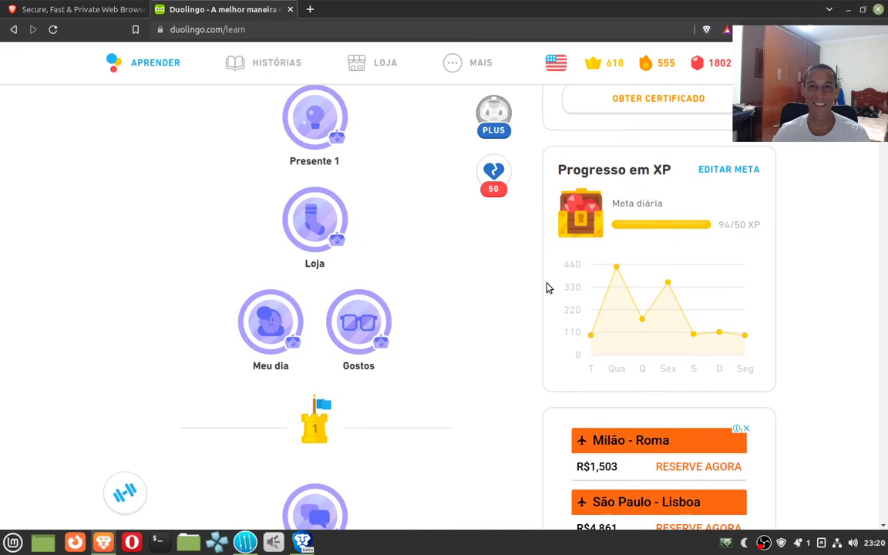
pyautogui.scroll(-4, 546, 288)
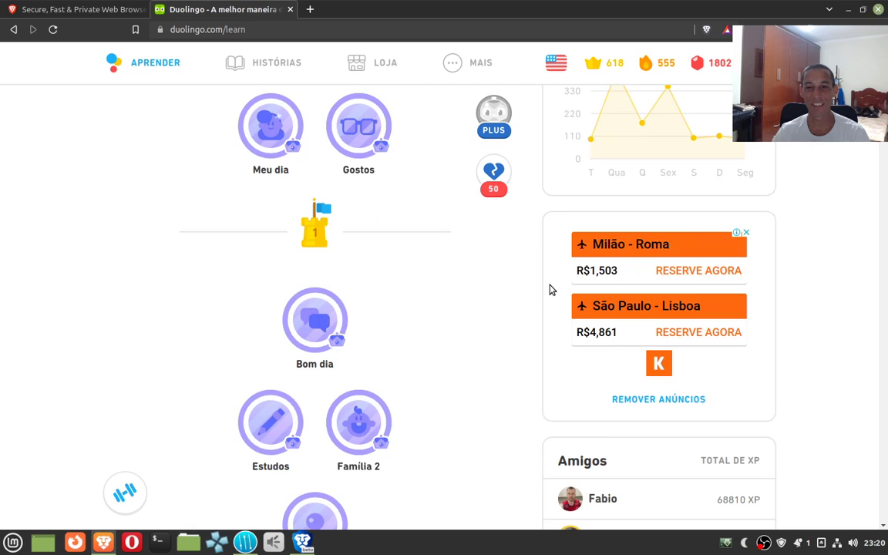
pyautogui.scroll(-1, 550, 290)
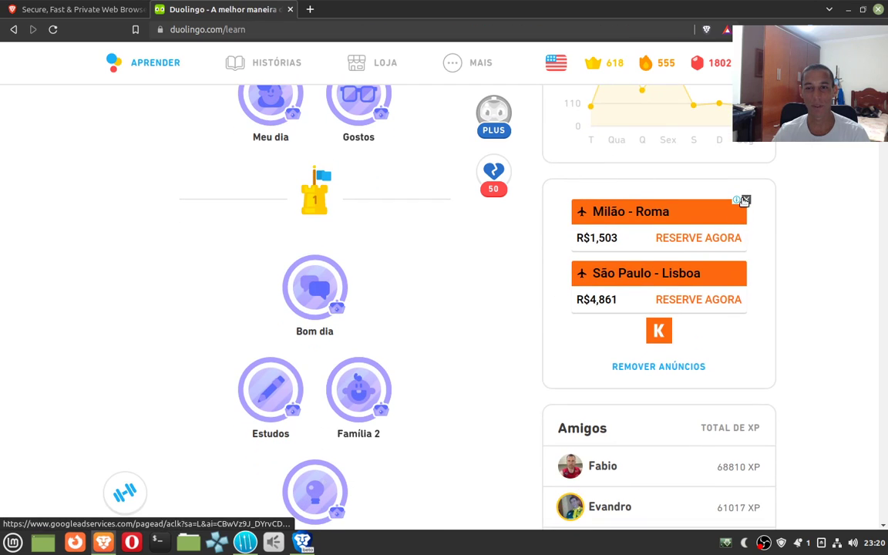
pyautogui.scroll(1, 671, 182)
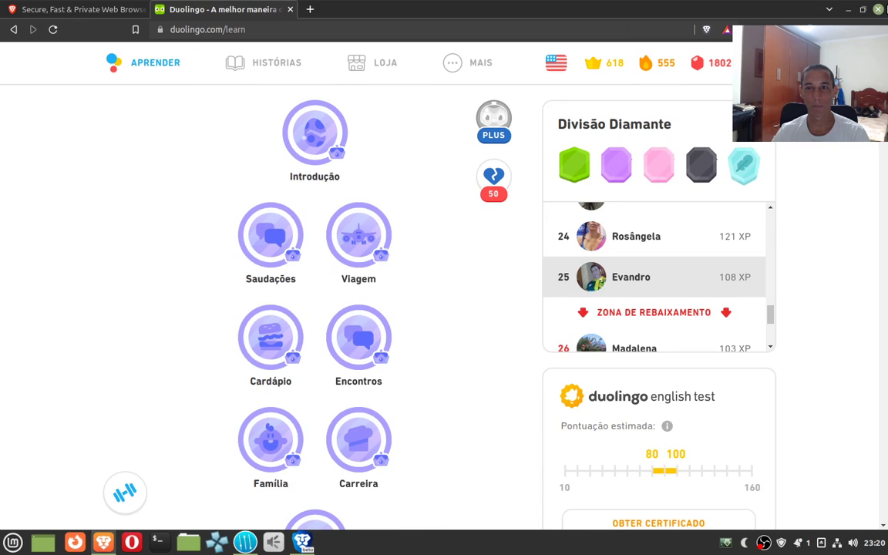
pyautogui.click(706, 29)
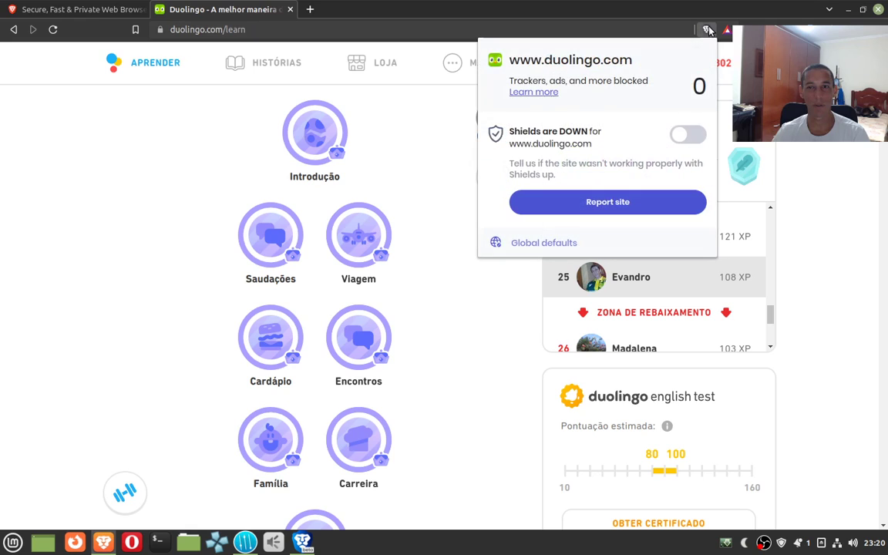
pyautogui.click(637, 30)
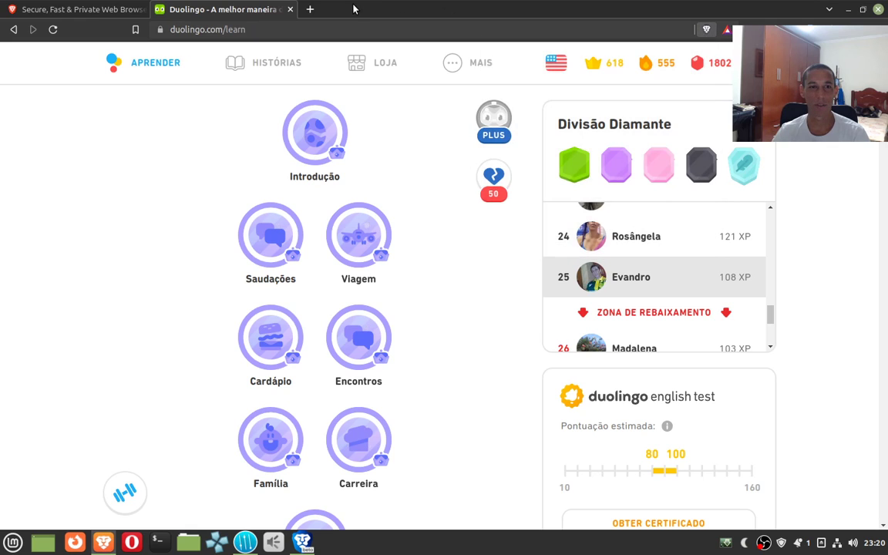
pyautogui.click(290, 12)
pyautogui.hotkey('ctrl', 't')
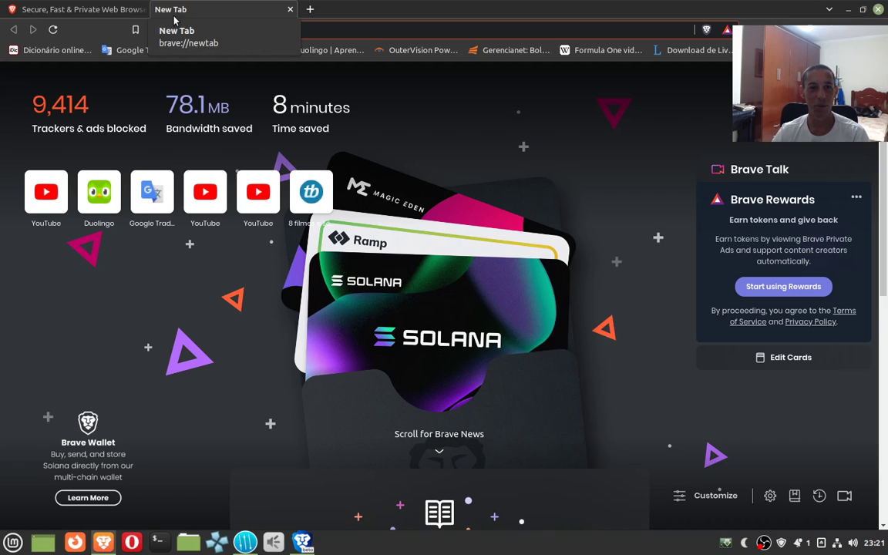
pyautogui.click(291, 10)
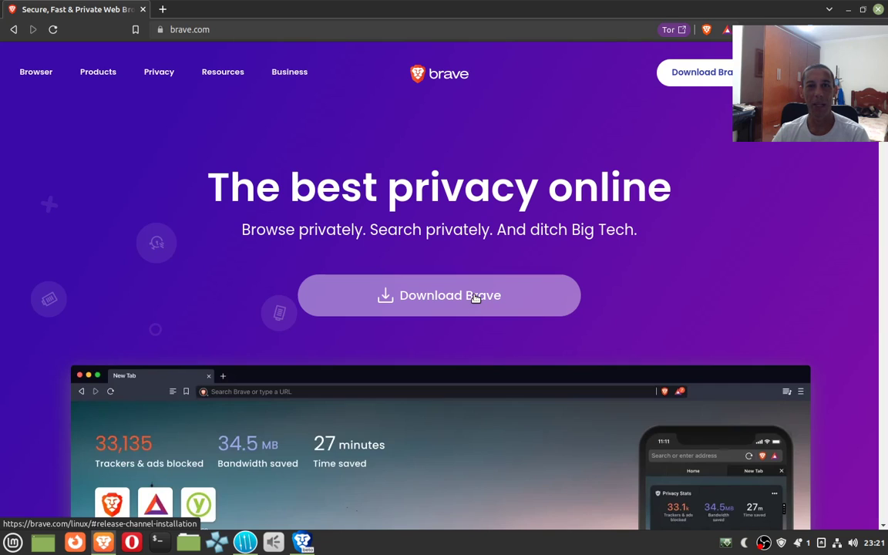
# View the Shields status of brave.com twice and close the panel
pyautogui.click(707, 31)
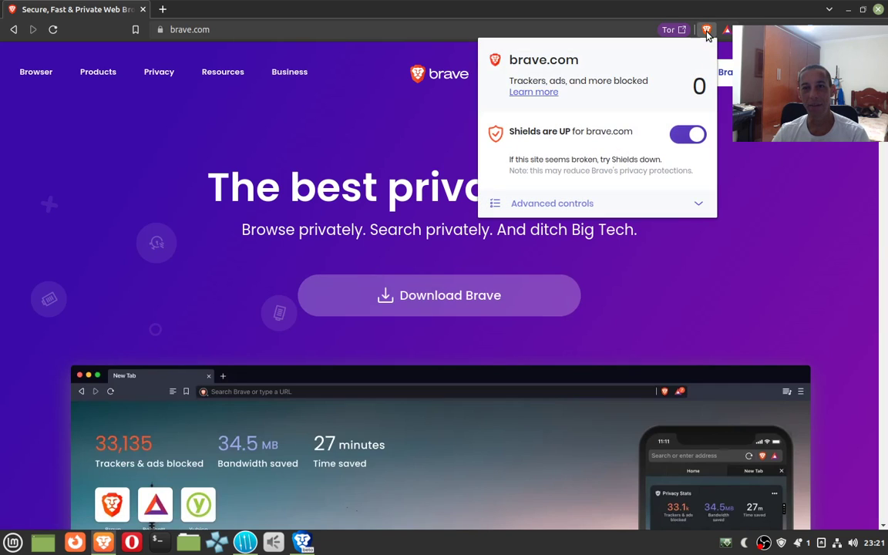
pyautogui.click(801, 151)
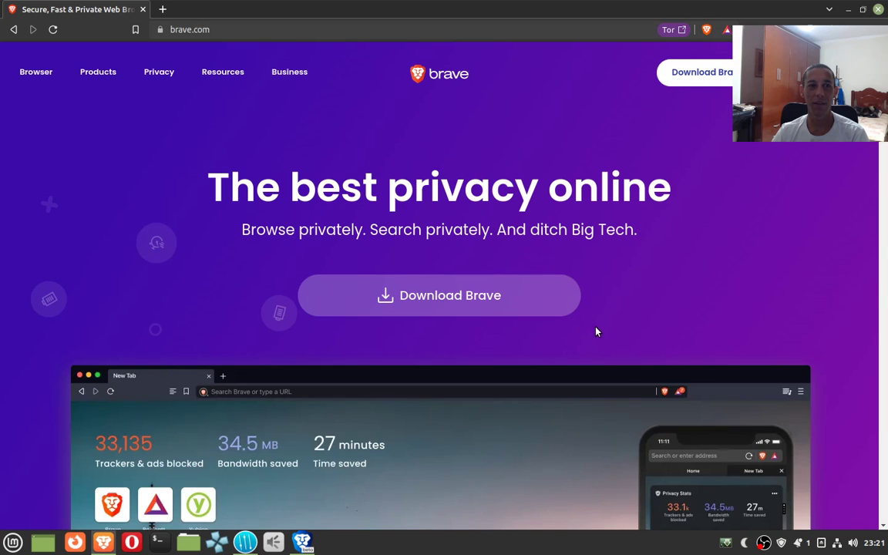
pyautogui.click(707, 29)
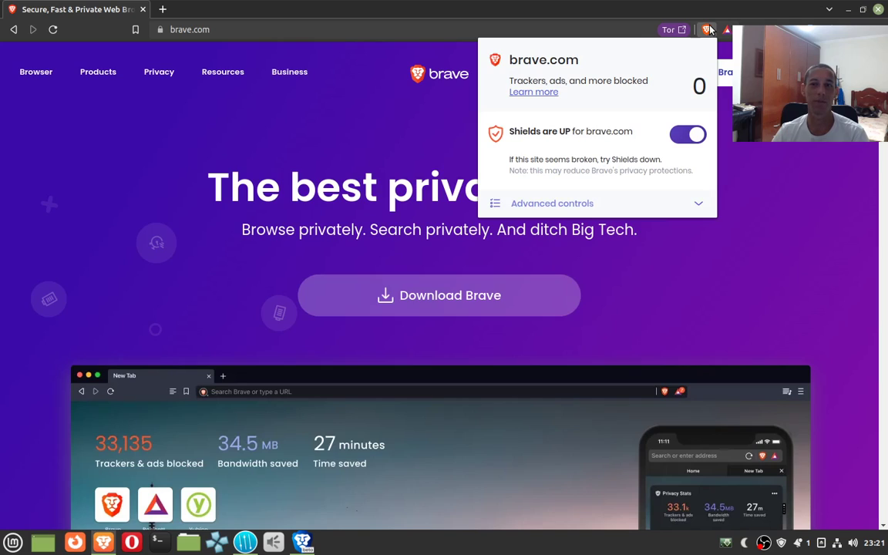
pyautogui.click(709, 30)
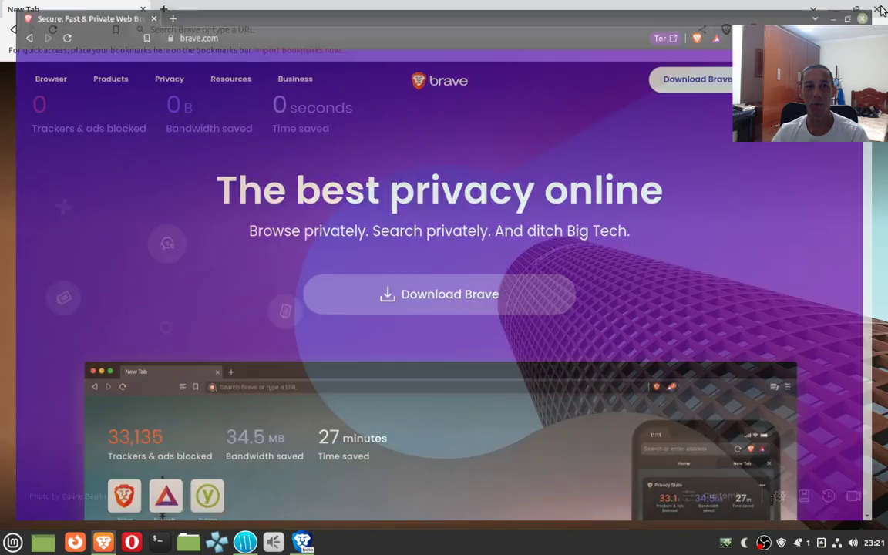
# Close the regular Brave window and look through the main menu of the Brave Beta window
pyautogui.click(878, 9)
pyautogui.click(307, 546)
pyautogui.click(307, 546)
pyautogui.click(880, 27)
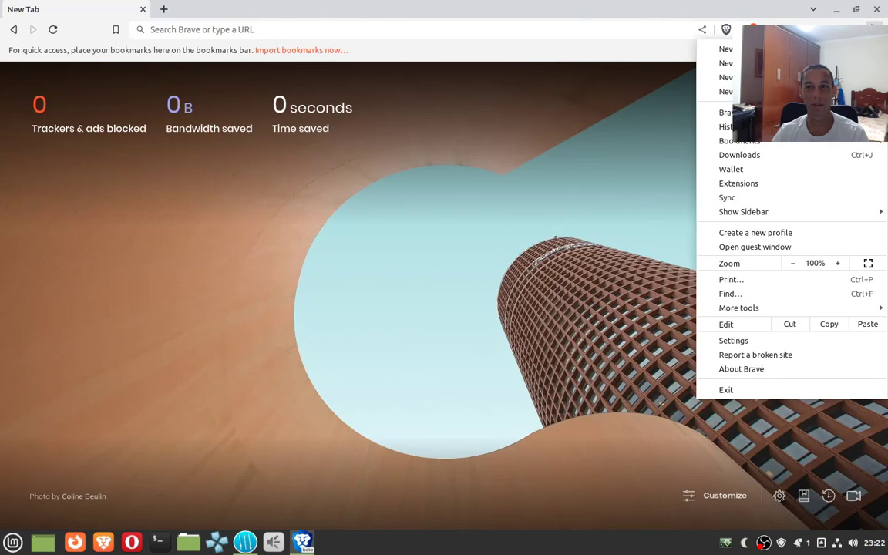
pyautogui.click(881, 27)
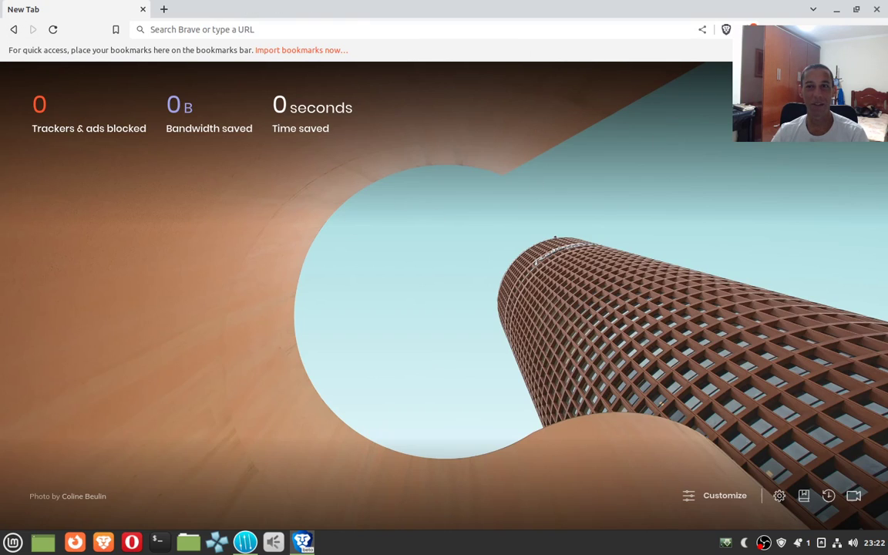
# Open a new private window and close it, and open a new private window with Tor
pyautogui.hotkey('alt', 'f')
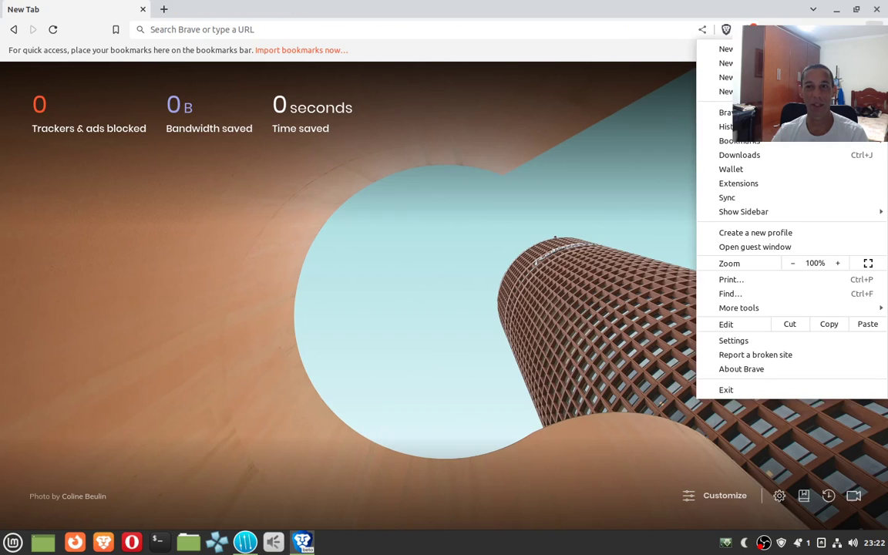
pyautogui.press('Down')
pyautogui.press('Down')
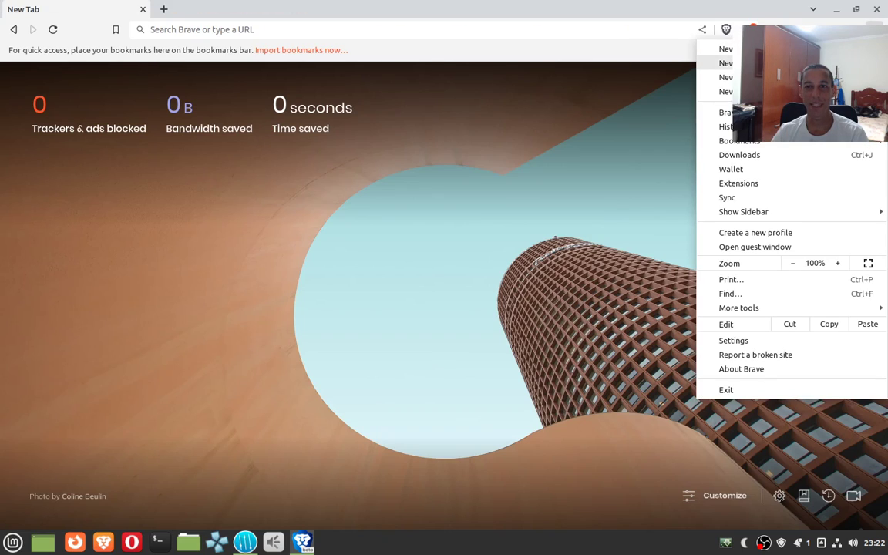
pyautogui.press('Down')
pyautogui.press('Return')
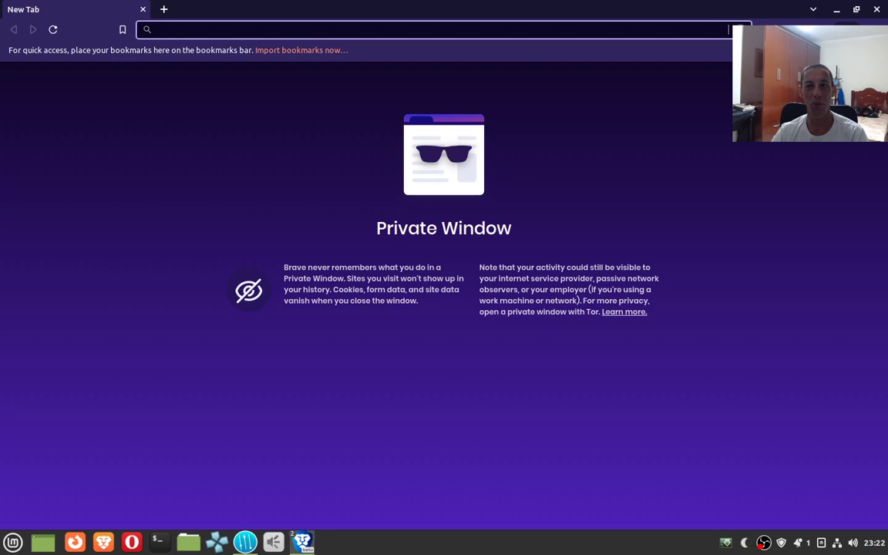
pyautogui.click(838, 10)
pyautogui.click(876, 29)
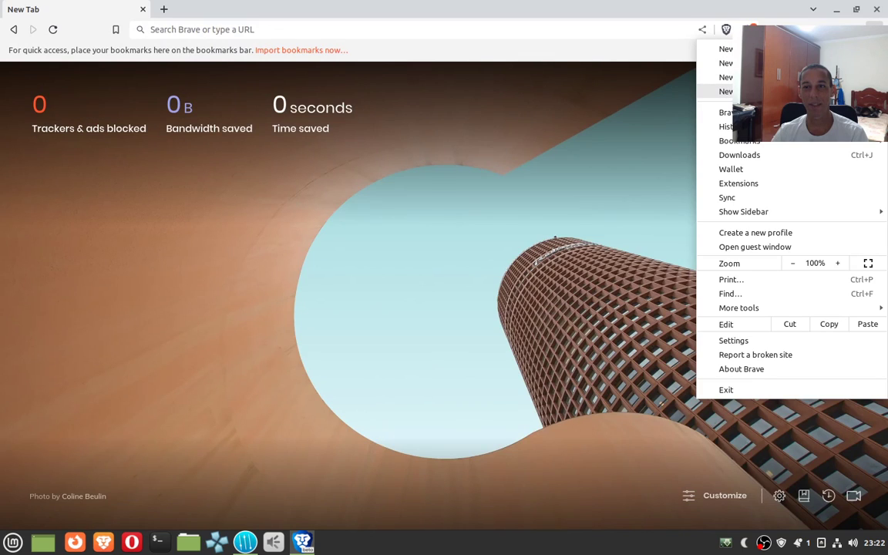
pyautogui.click(771, 91)
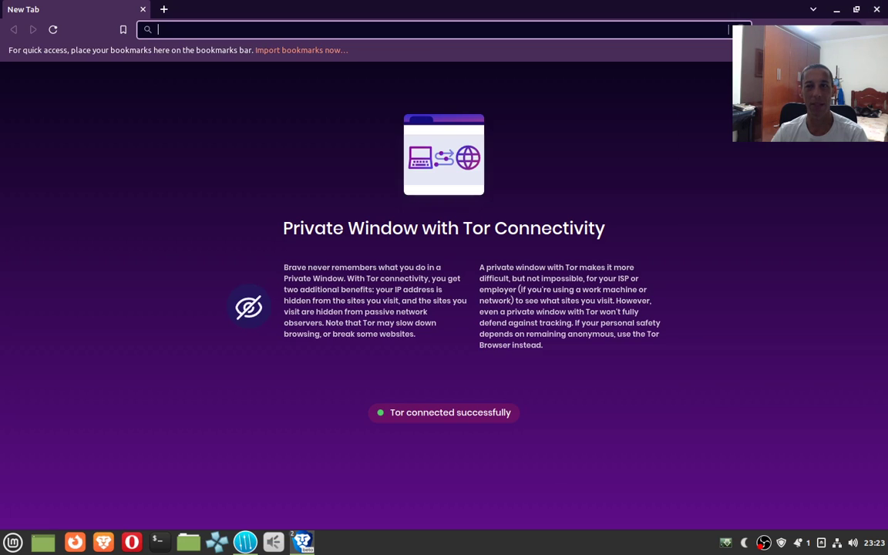
# Open the Appearance settings, try the GTK+ theme and switch back to the Classic theme
pyautogui.click(875, 29)
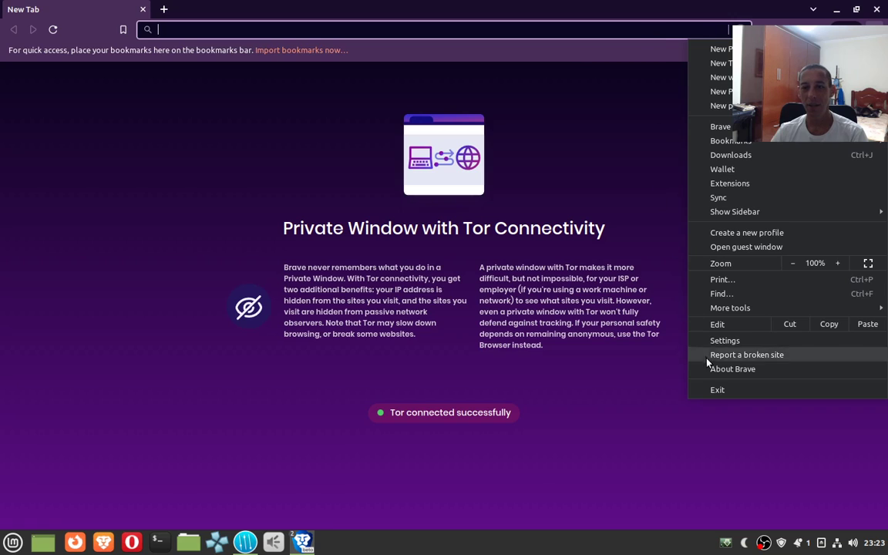
pyautogui.click(729, 340)
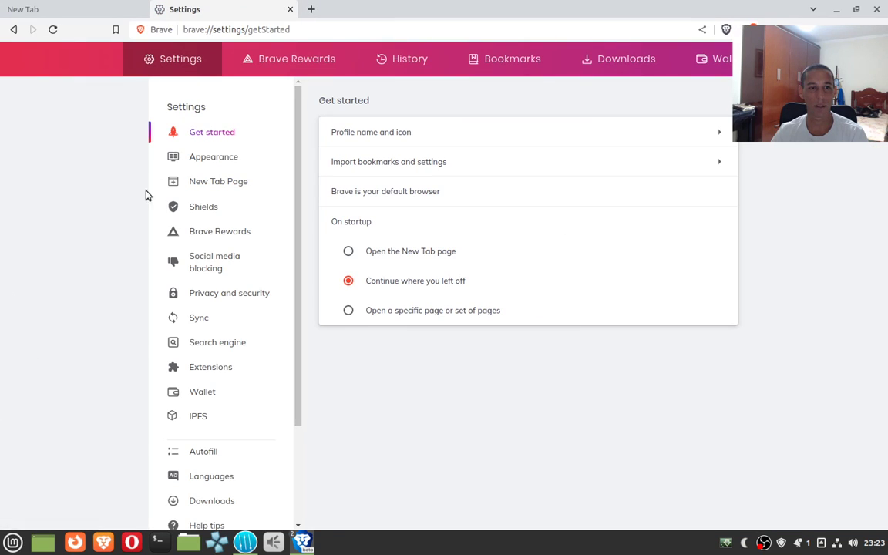
pyautogui.click(223, 157)
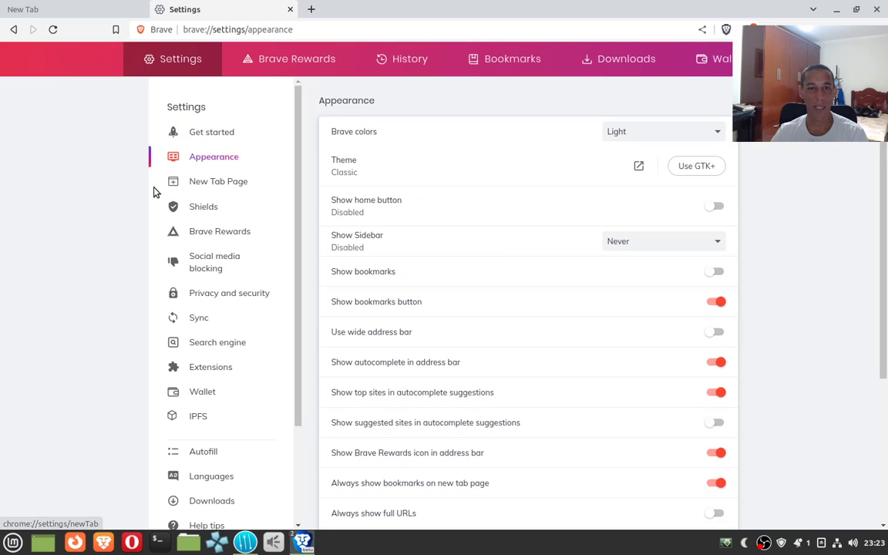
pyautogui.click(706, 166)
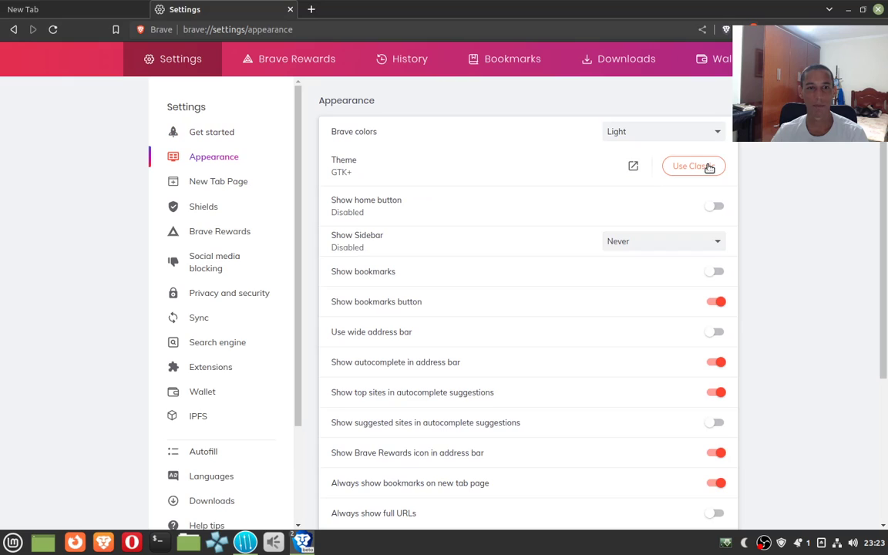
pyautogui.click(708, 167)
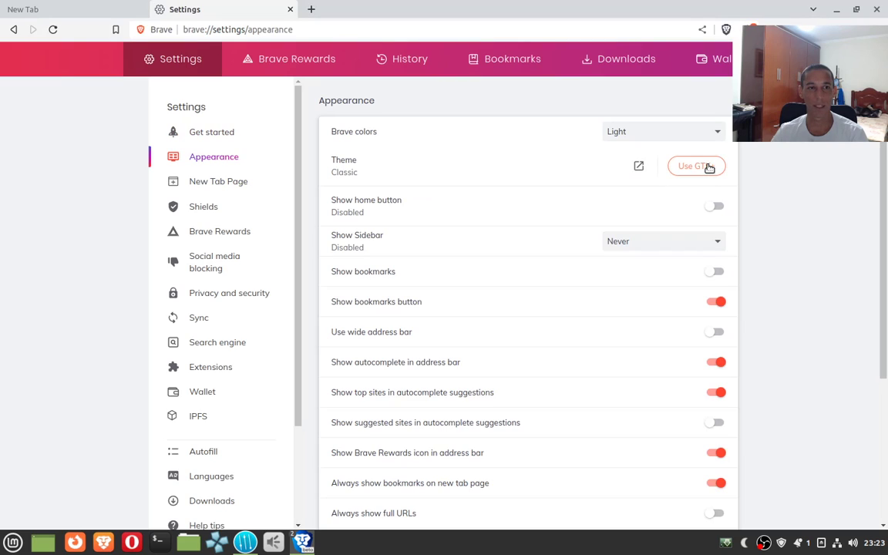
# View the Extensions settings and look through the search engines offered for the address bar
pyautogui.click(192, 367)
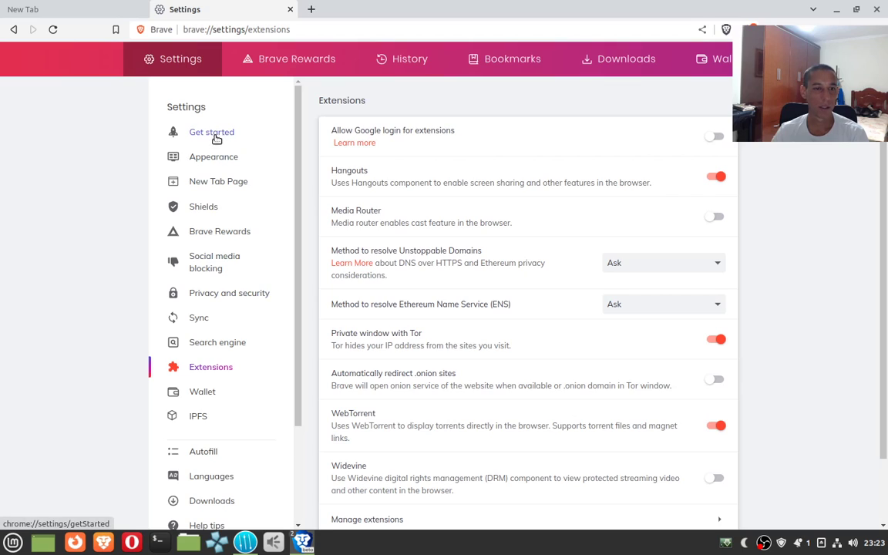
pyautogui.click(221, 342)
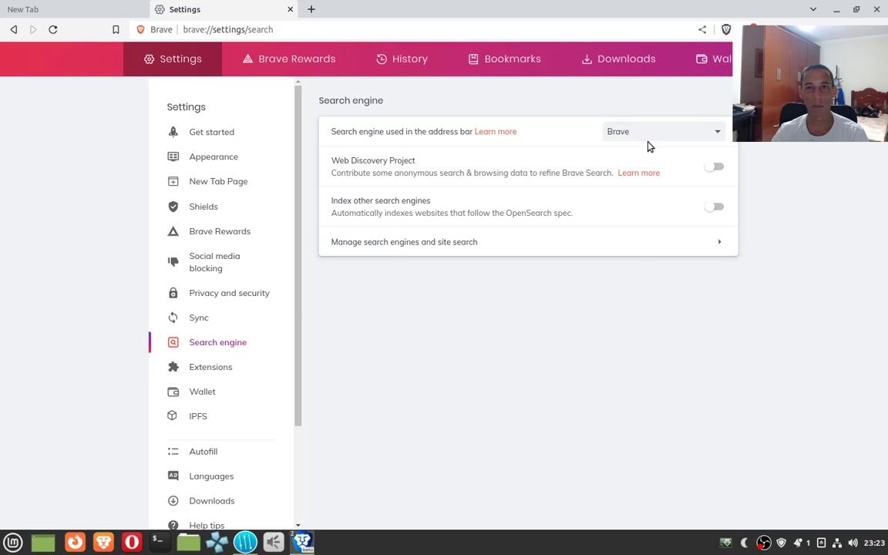
pyautogui.click(718, 134)
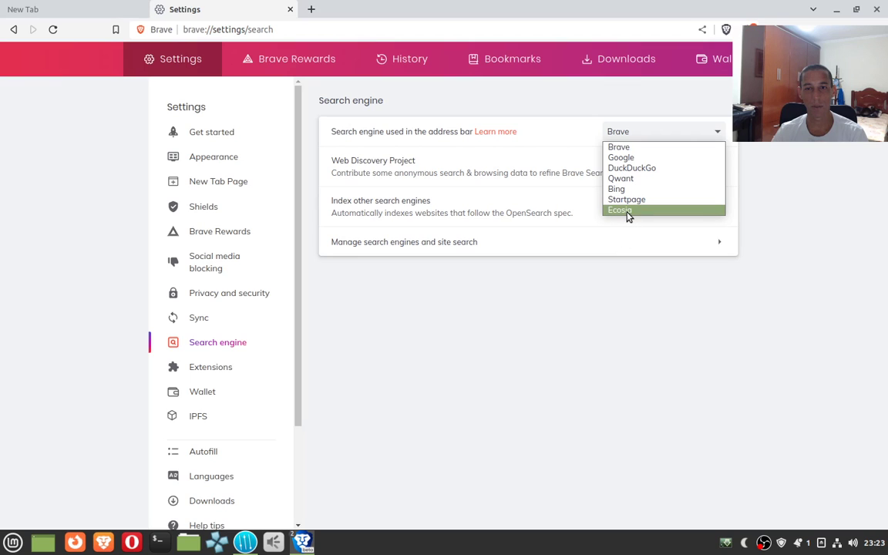
pyautogui.click(609, 270)
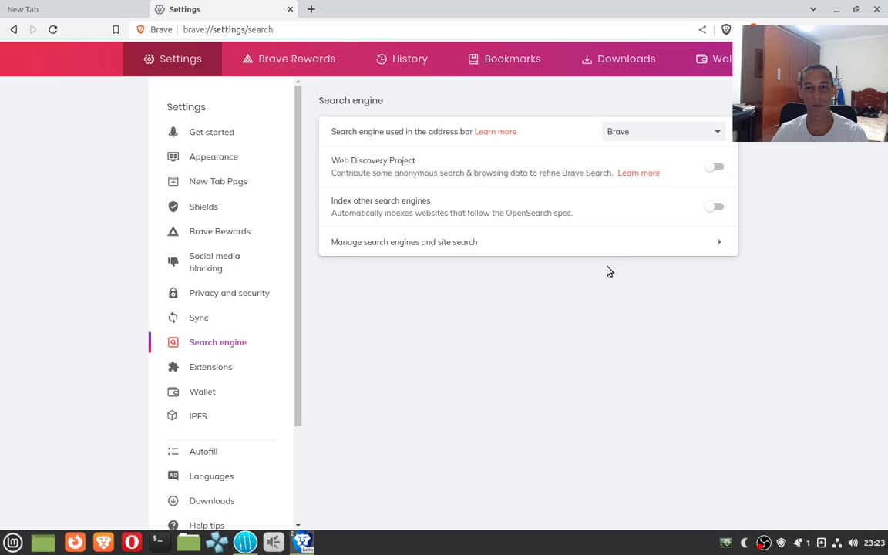
pyautogui.click(717, 132)
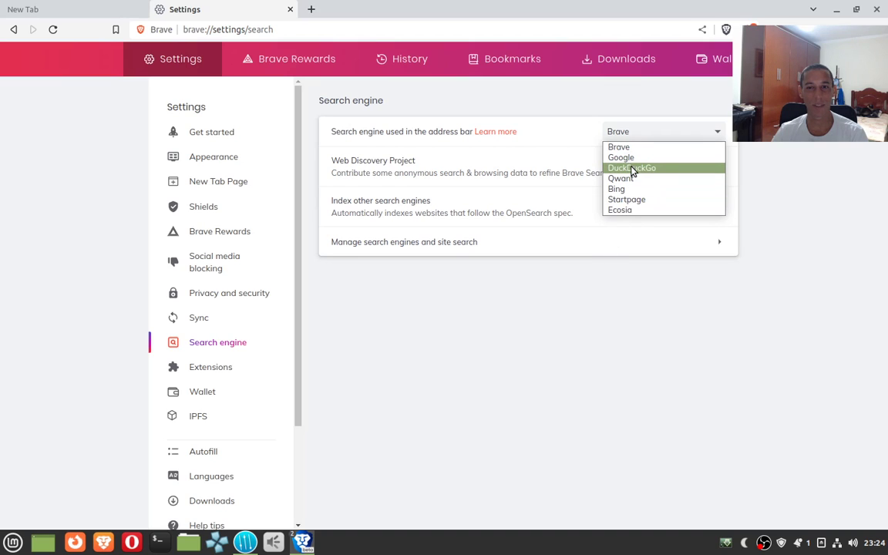
pyautogui.click(594, 270)
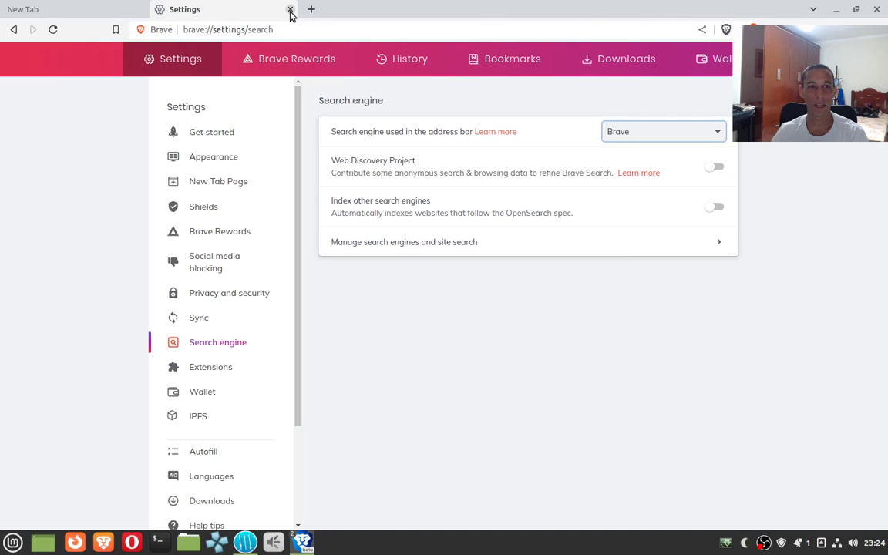
pyautogui.click(674, 137)
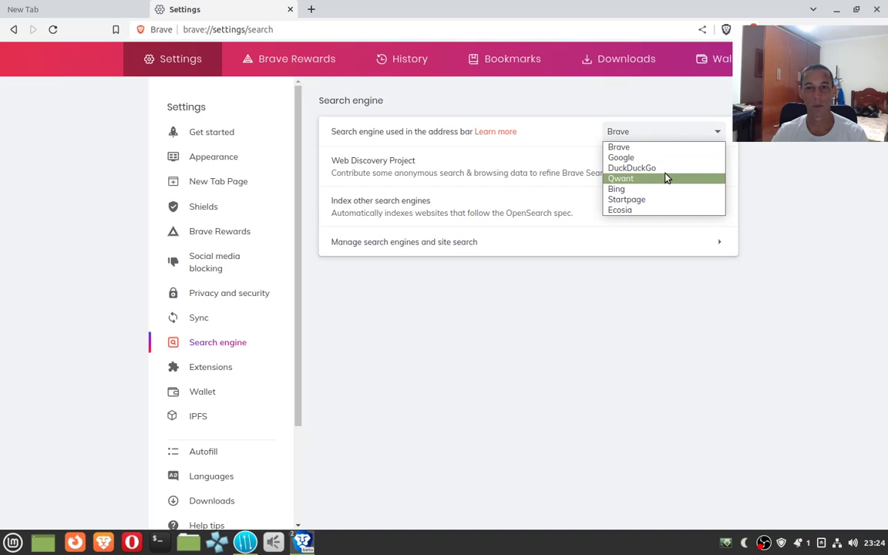
pyautogui.click(615, 280)
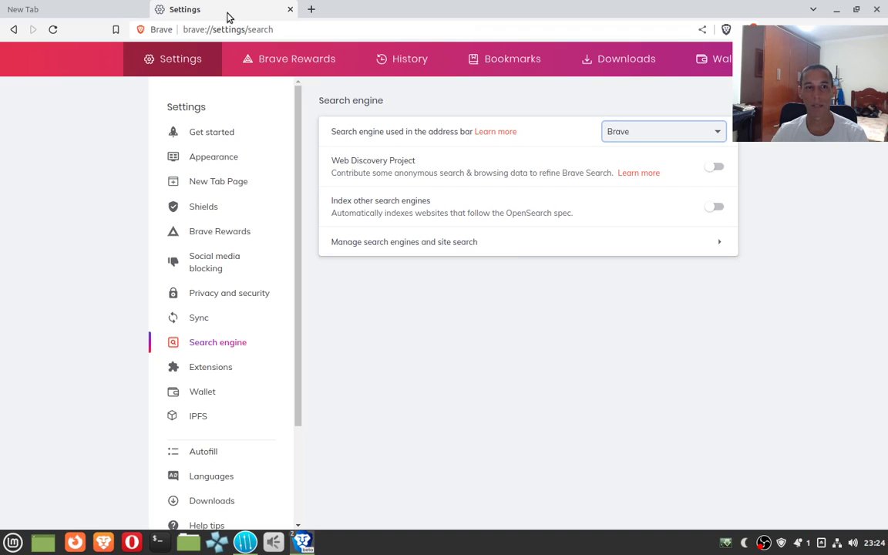
# Close the Settings tab and both open Brave Beta windows, including the private window with Tor
pyautogui.click(291, 9)
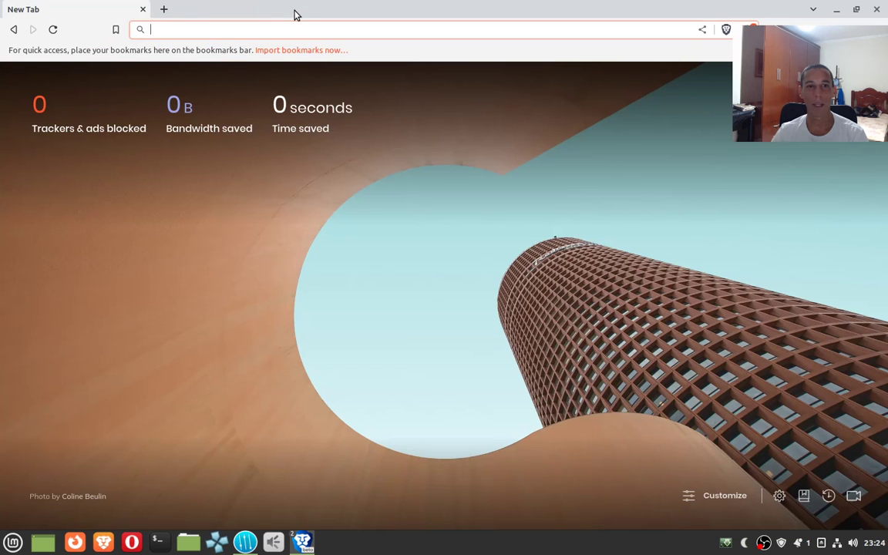
pyautogui.click(878, 9)
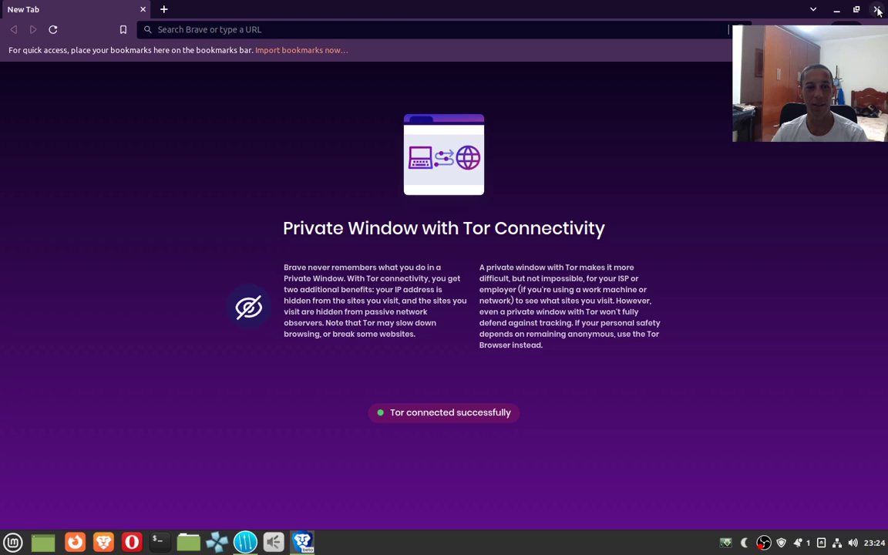
pyautogui.click(838, 15)
pyautogui.moveTo(303, 542)
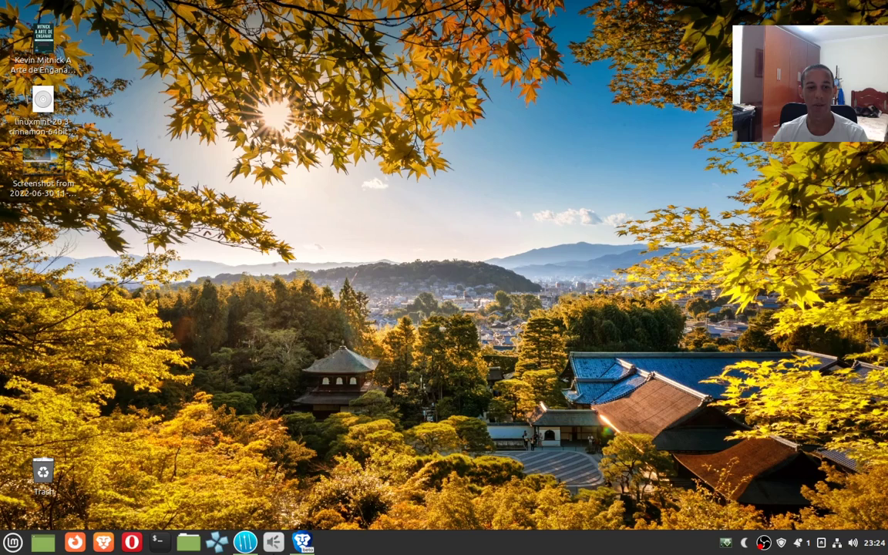
pyautogui.click(303, 543)
pyautogui.click(301, 545)
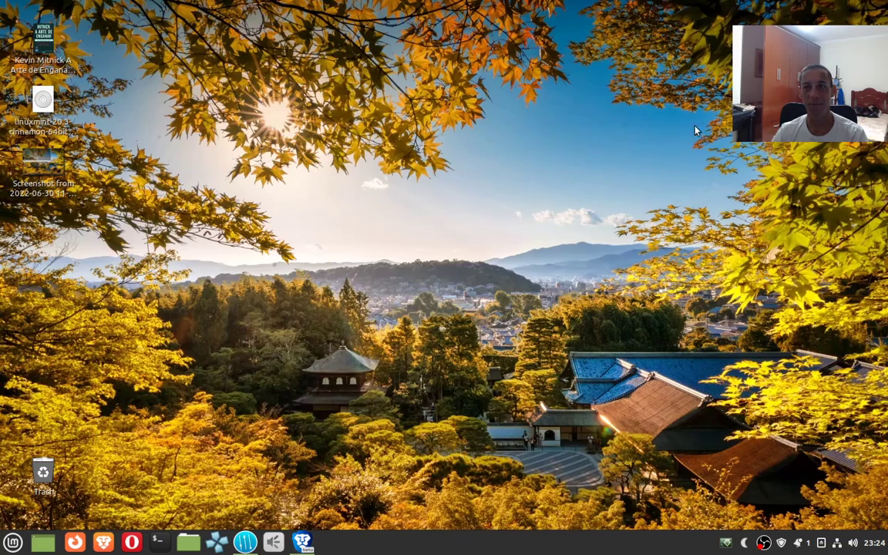
pyautogui.rightClick(308, 539)
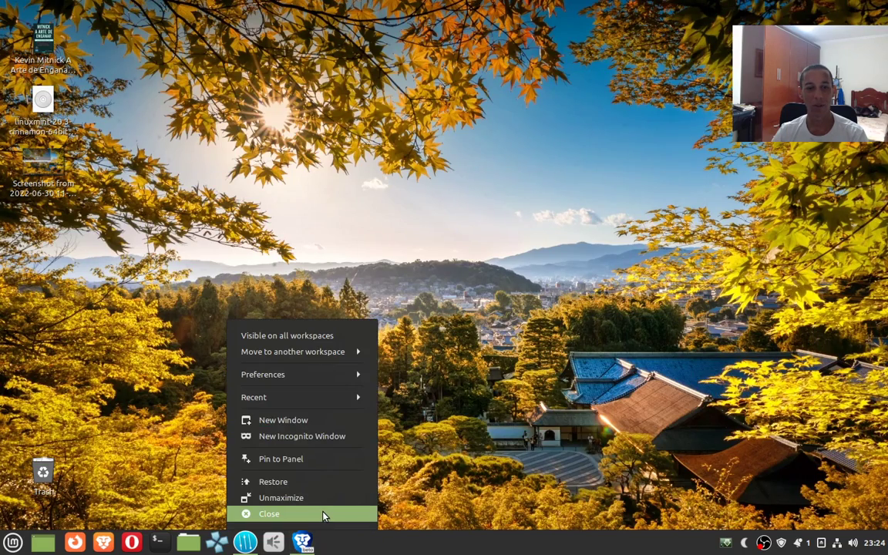
pyautogui.click(323, 515)
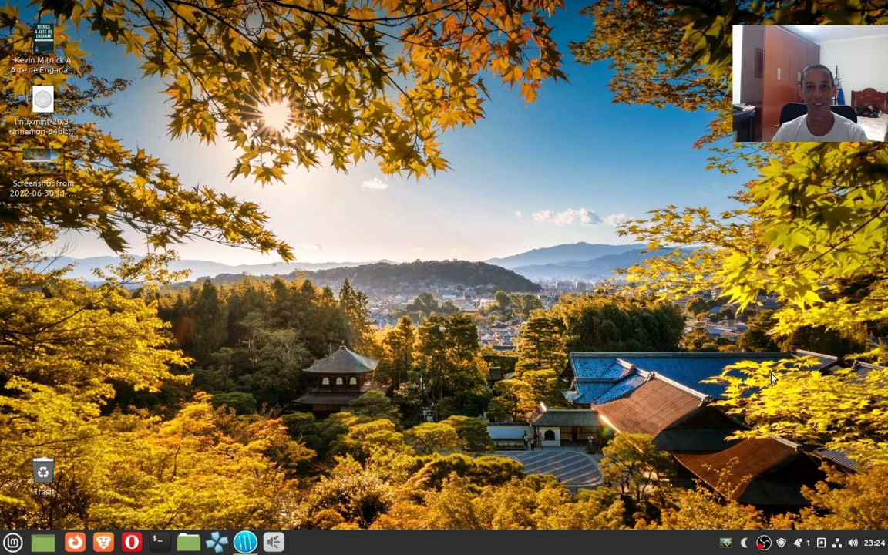
# Bring up the OBS window
pyautogui.click(763, 544)
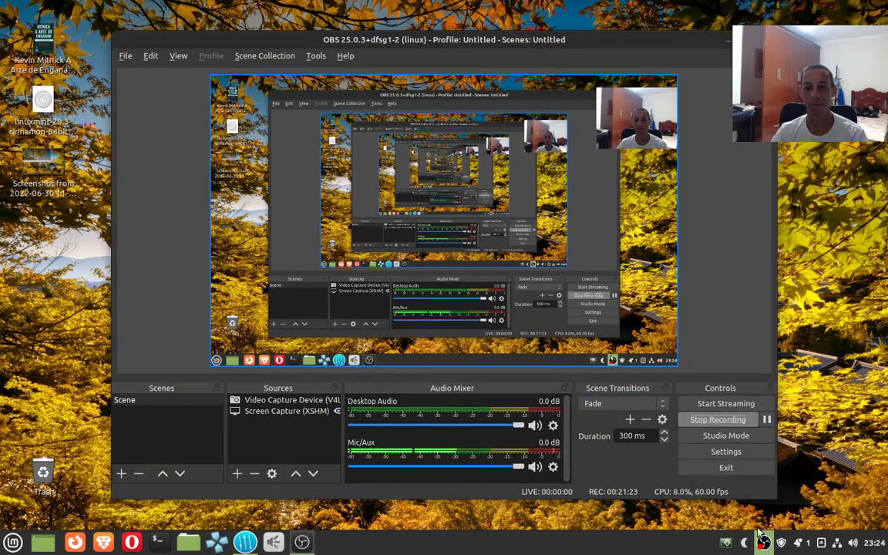